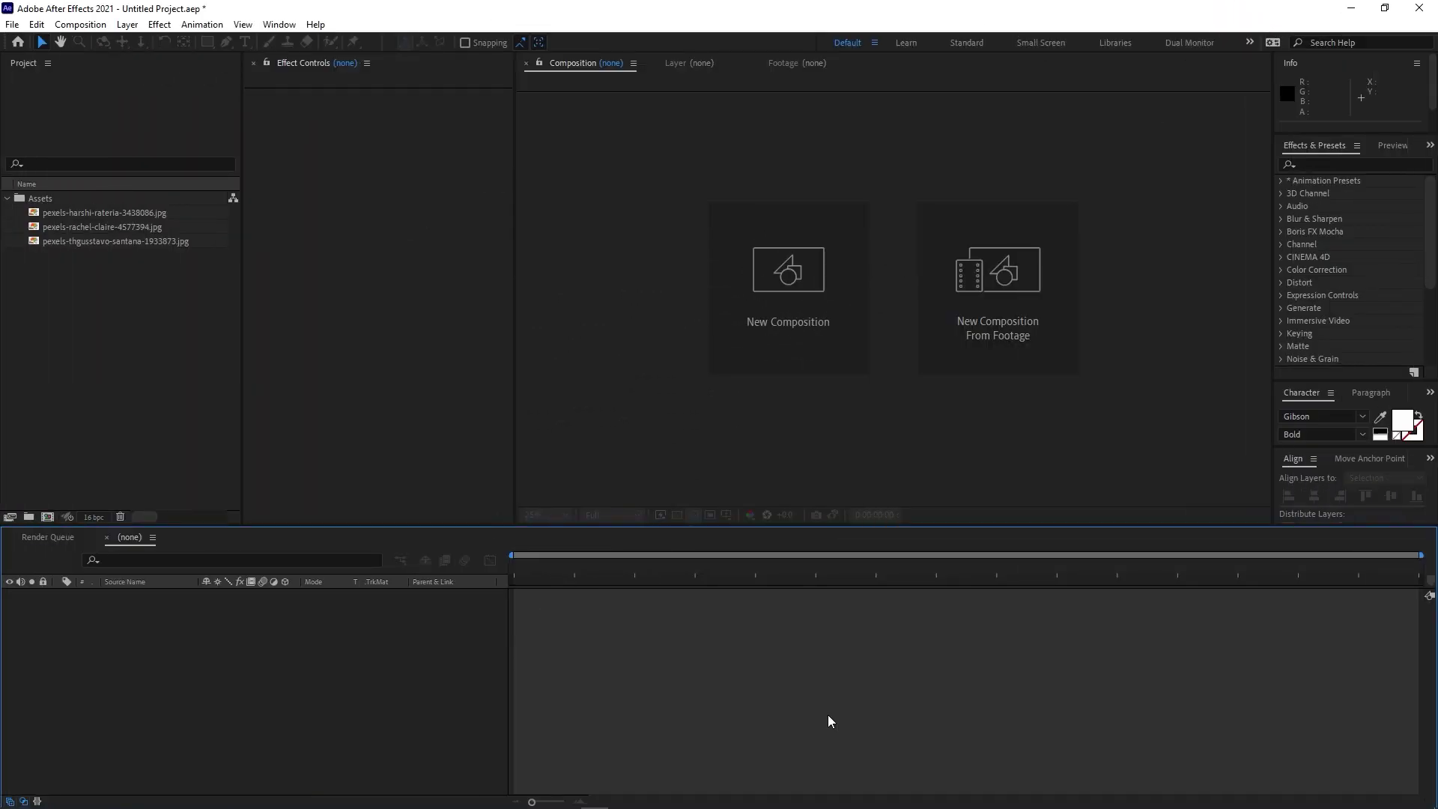
Step: Preview each of the three images in the Assets folder
click(82, 213)
click(84, 227)
click(83, 239)
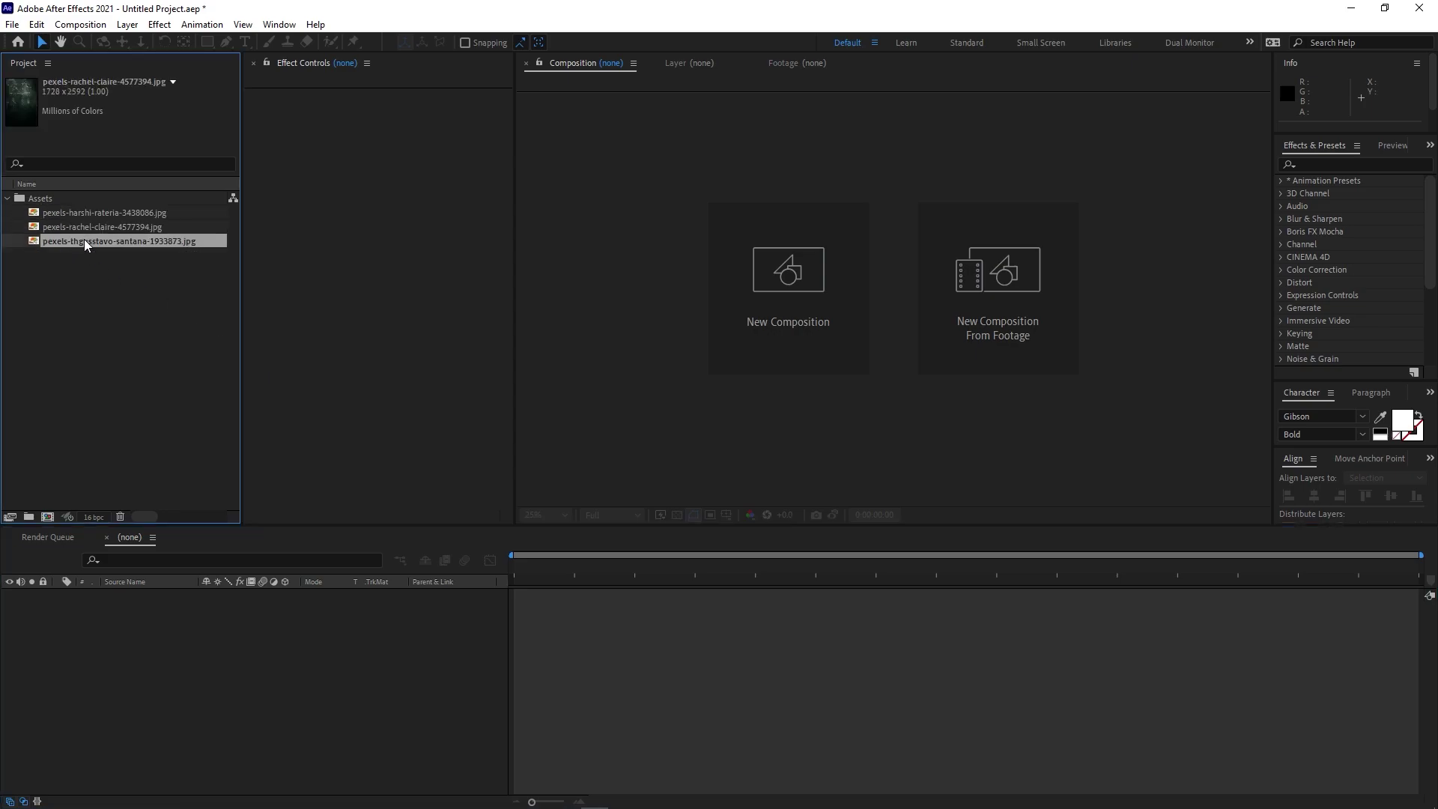
click(88, 226)
click(90, 212)
click(128, 300)
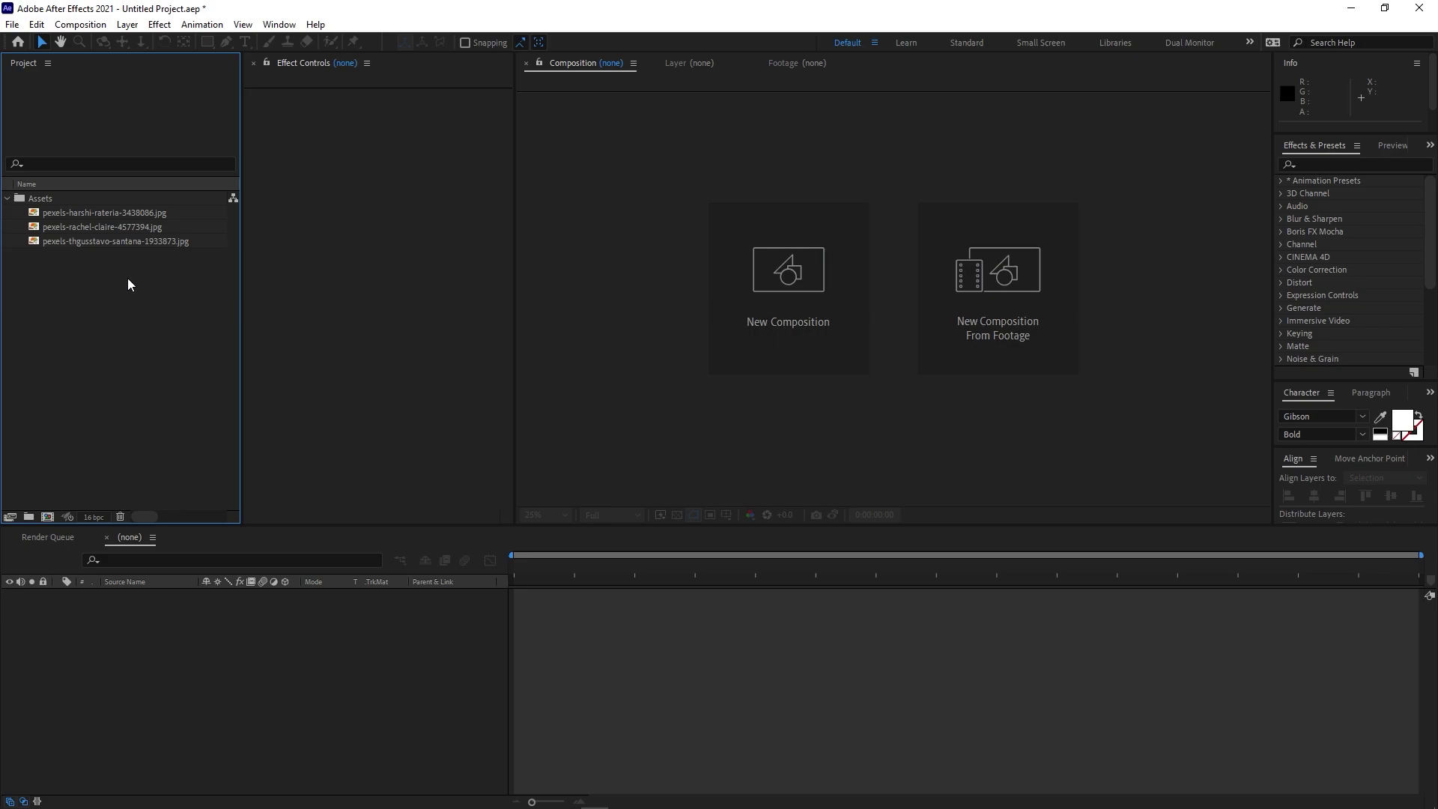
Step: Create a new composition named Effect with a width of 2500 px
click(77, 24)
click(82, 45)
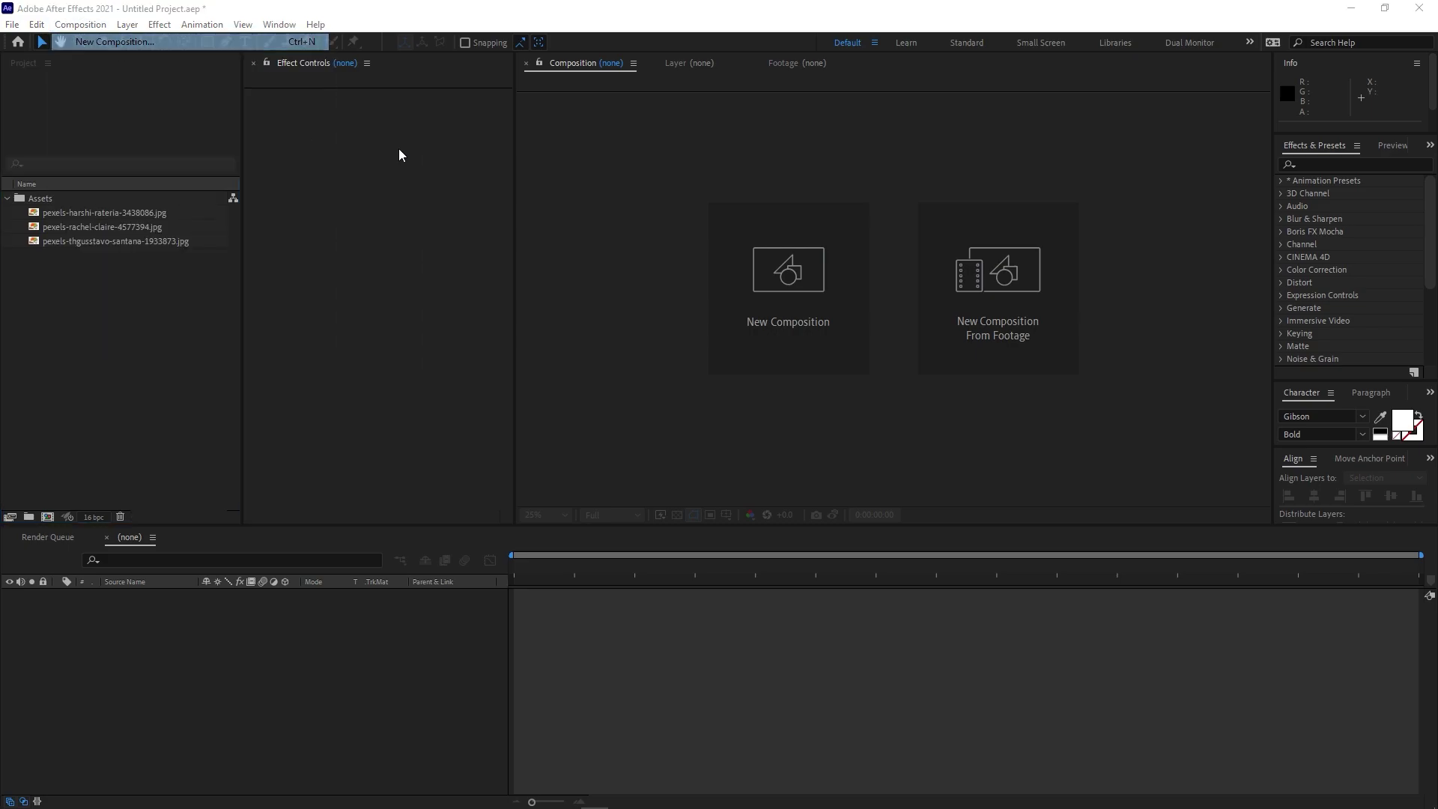
text(Effect)
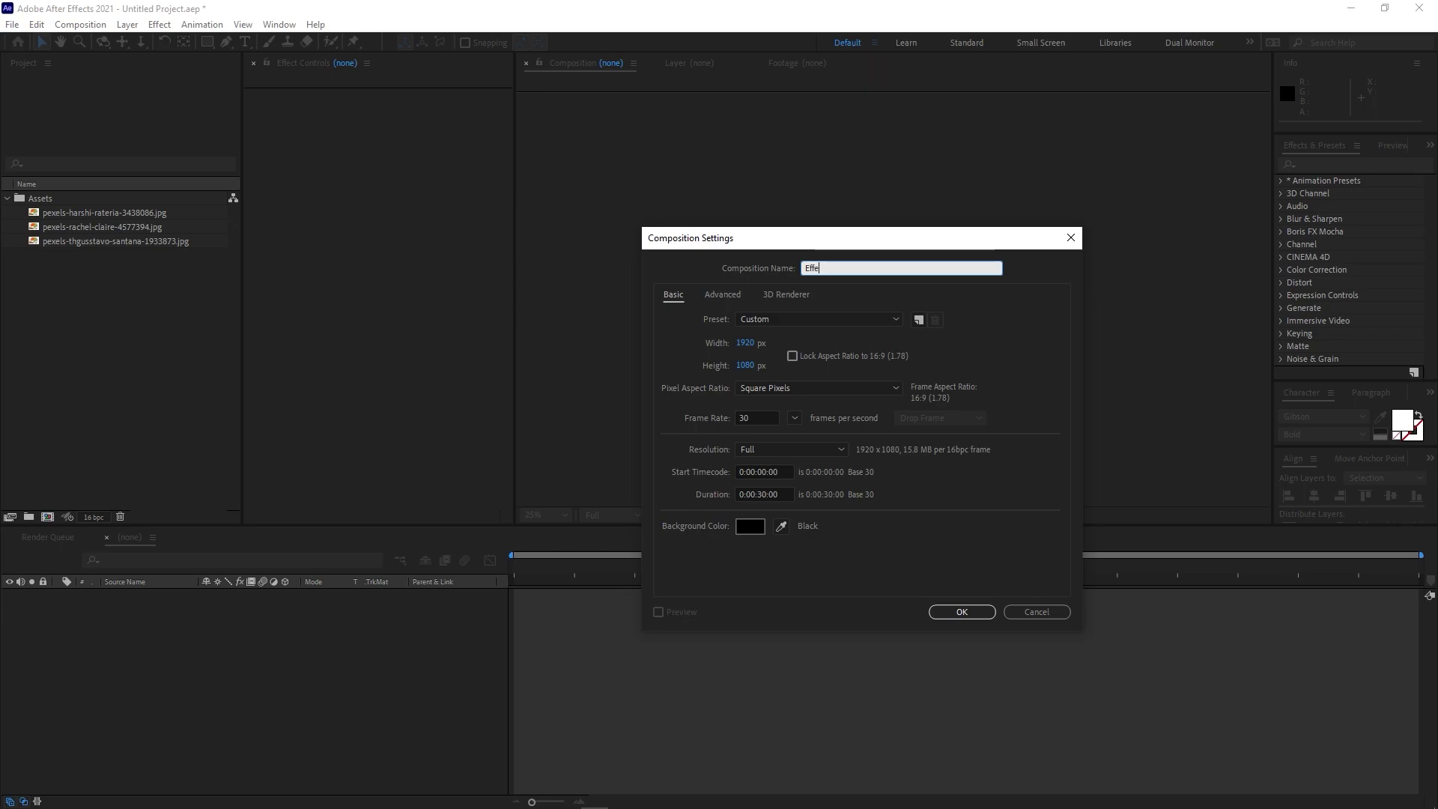
click(749, 343)
text(2500)
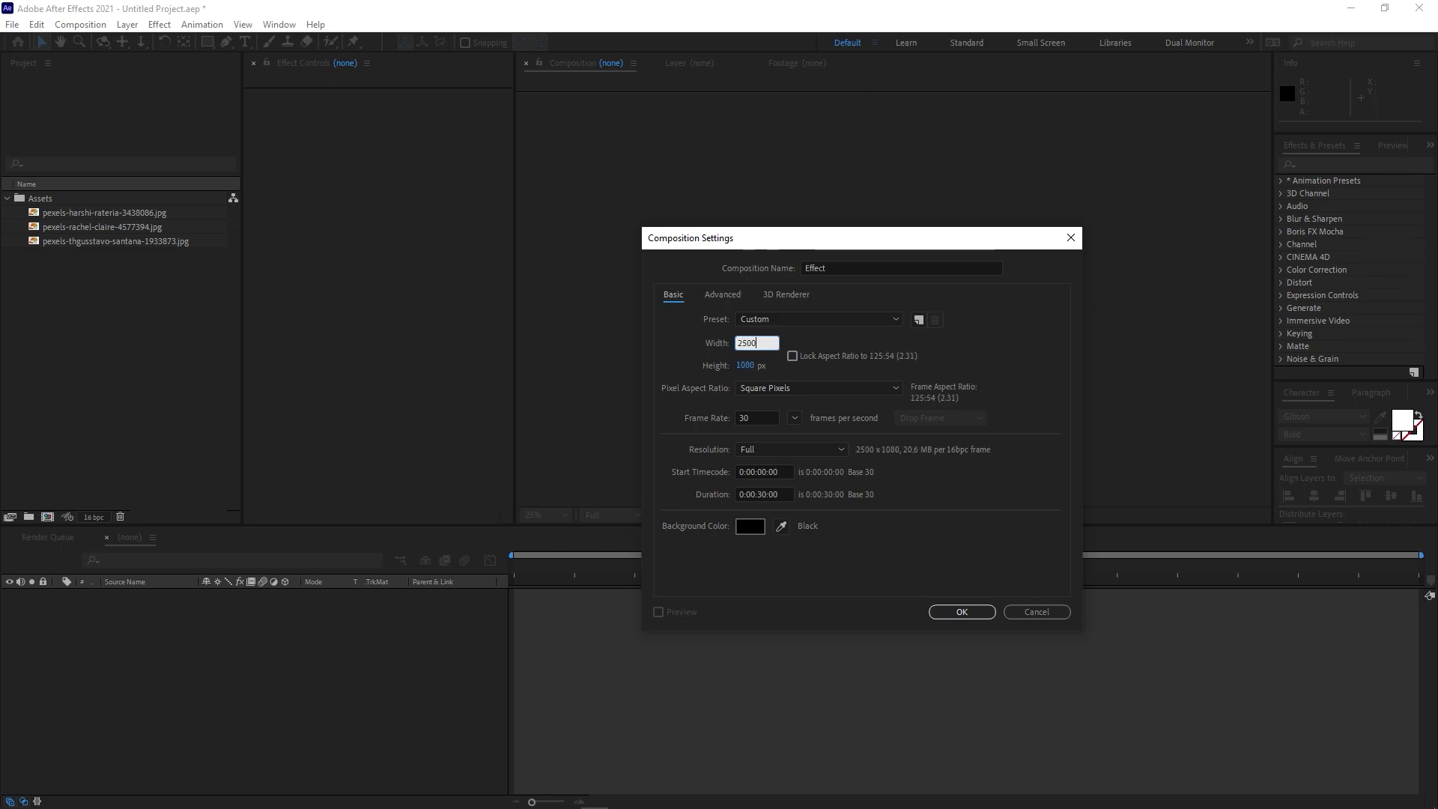
click(941, 614)
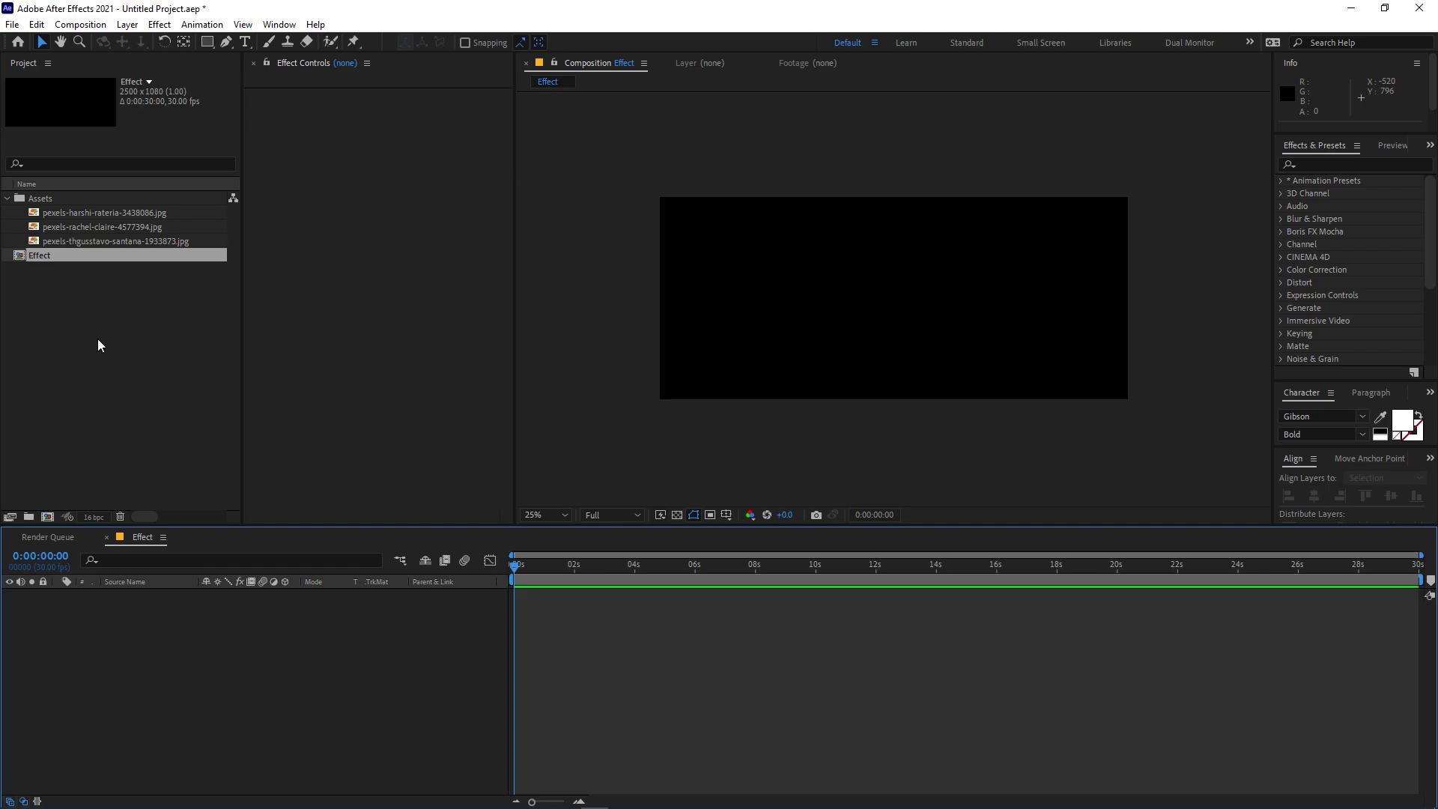
Step: Add the dark green wall texture image to the Effect composition as a layer
click(70, 242)
click(79, 226)
drag(74, 230, 132, 649)
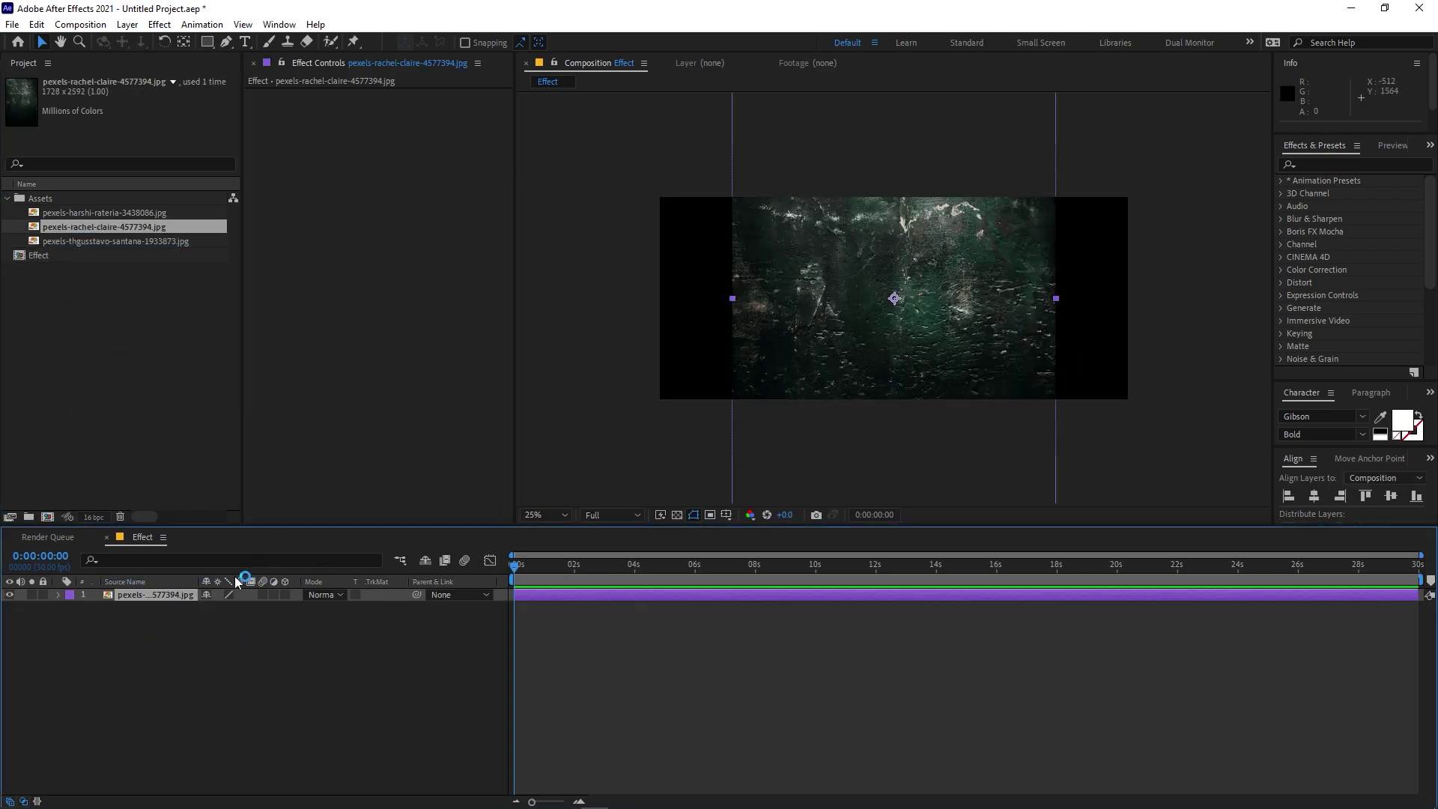
Step: Rotate the wall texture layer 90° and scale it to 59.7%
drag(227, 607, 218, 606)
click(224, 607)
text(90)
key(Return)
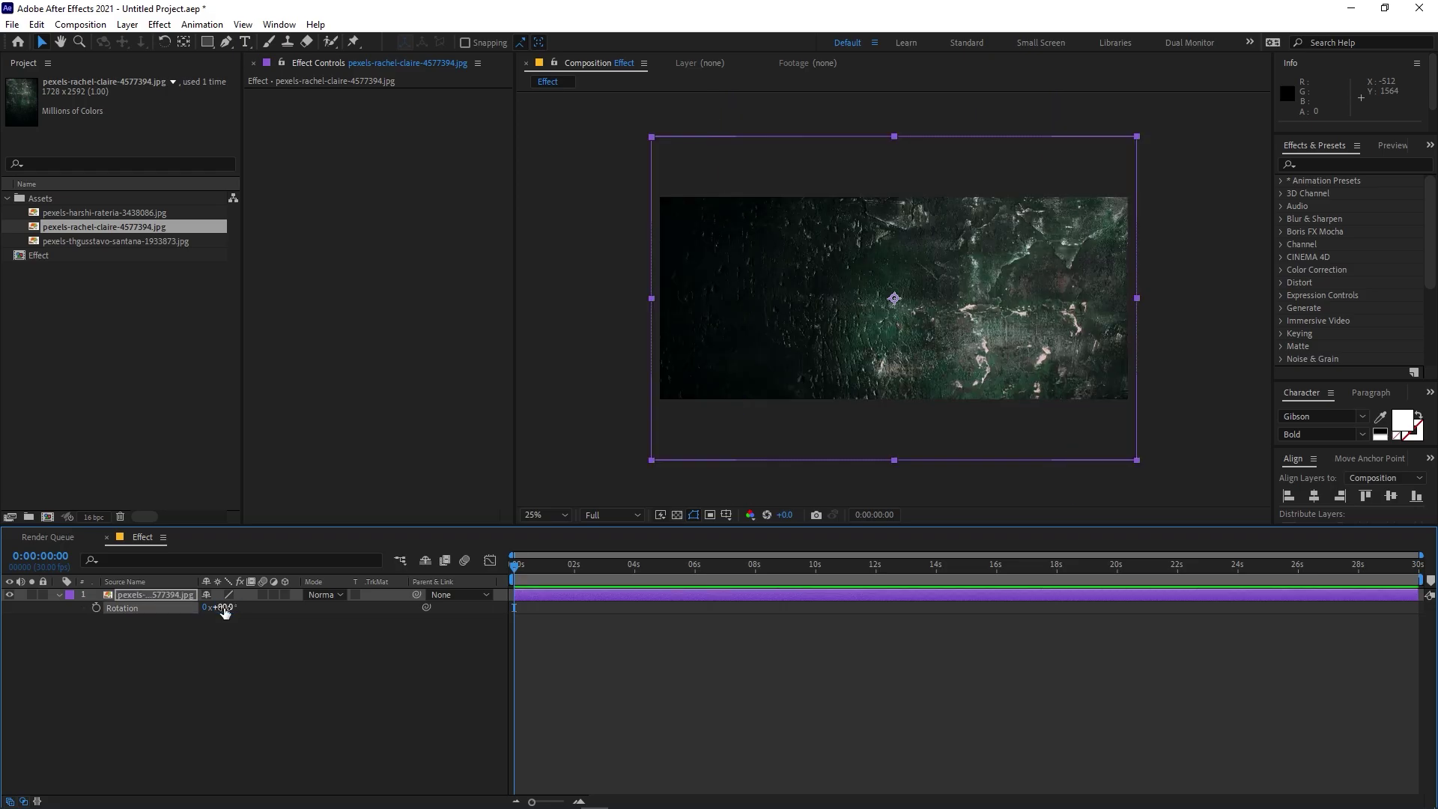
drag(225, 609, 112, 609)
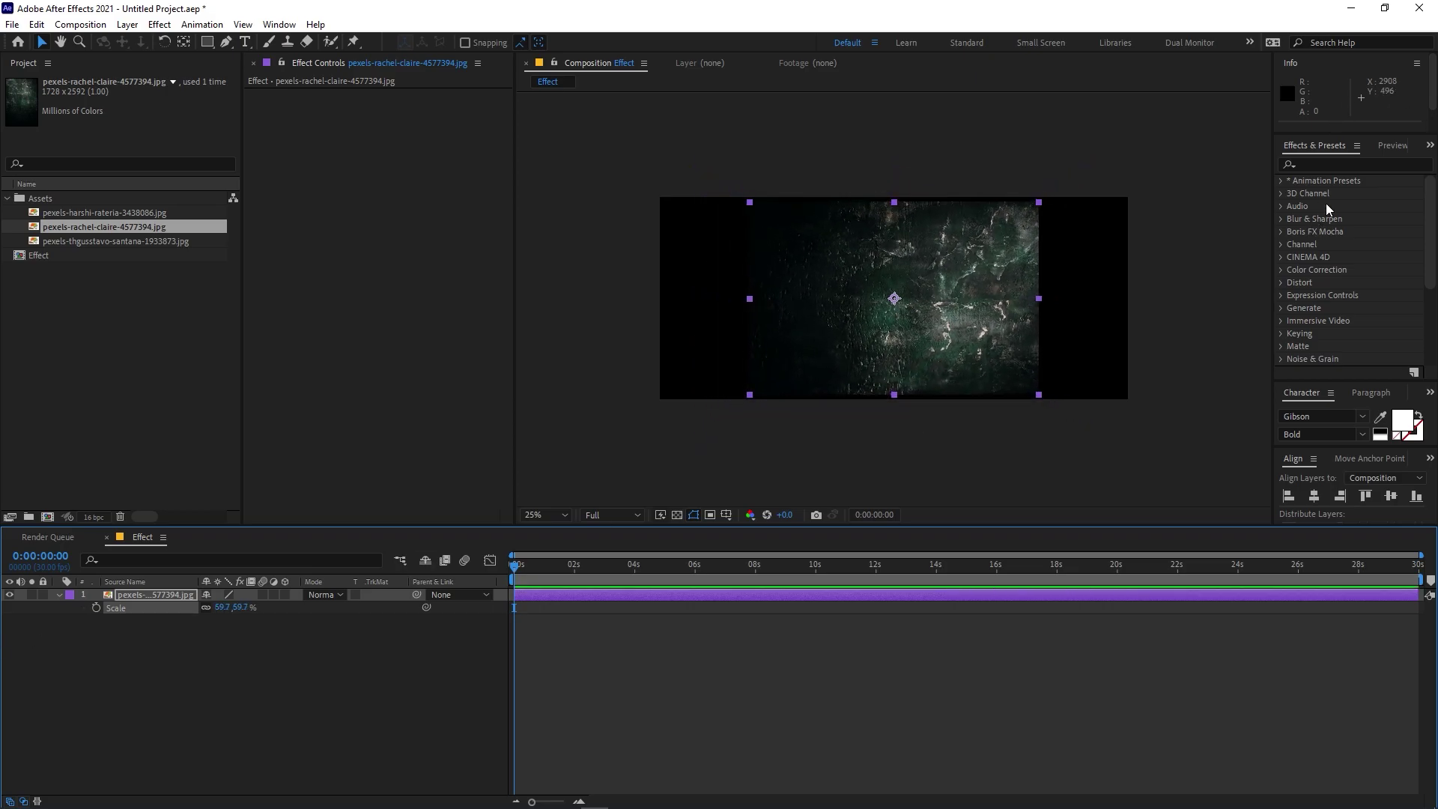
Step: Apply Motion Tile to the texture layer with output width and height of 200 and Mirror Edges enabled
click(1334, 163)
text(motion)
drag(1333, 256, 145, 593)
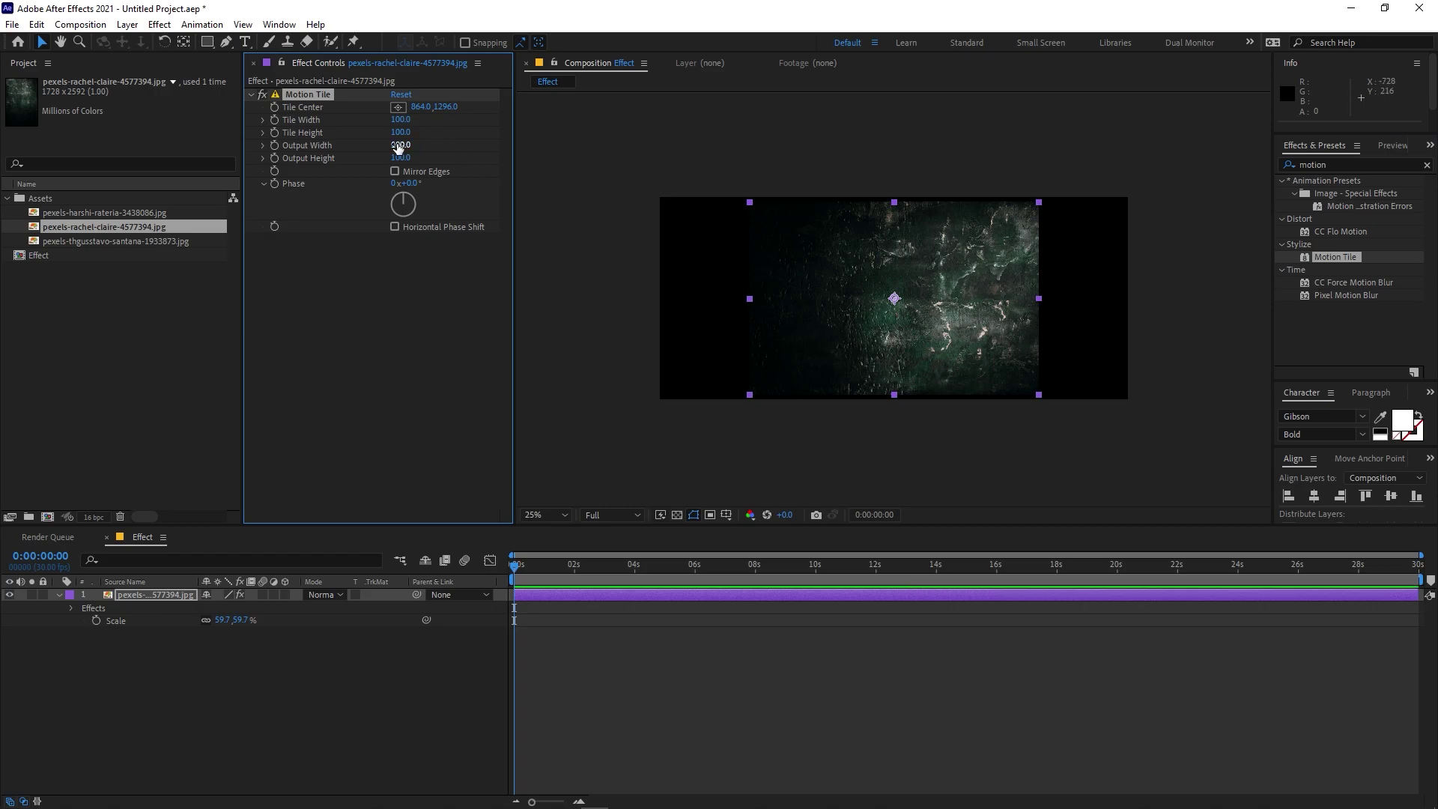
key(Tab)
text(200)
key(Return)
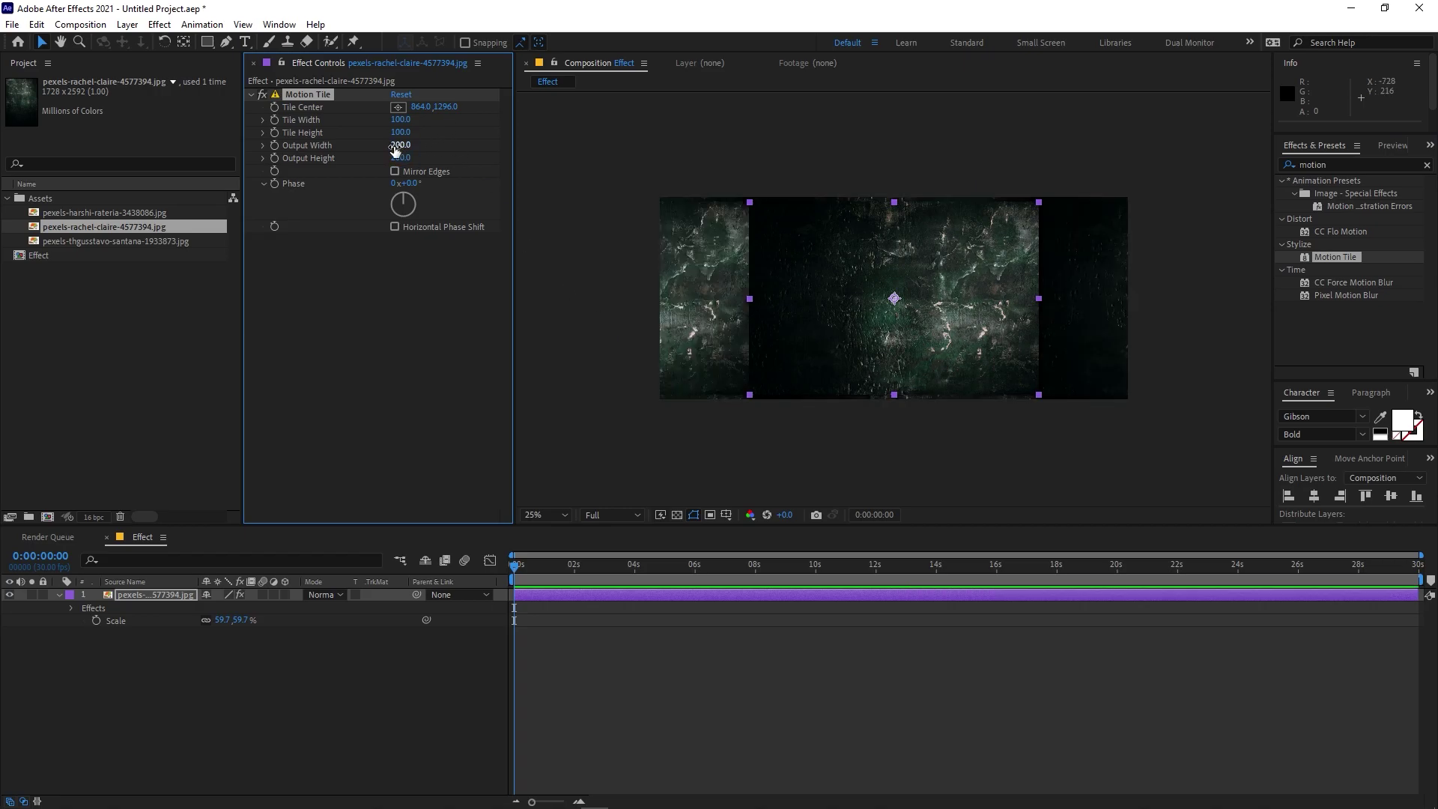
click(395, 172)
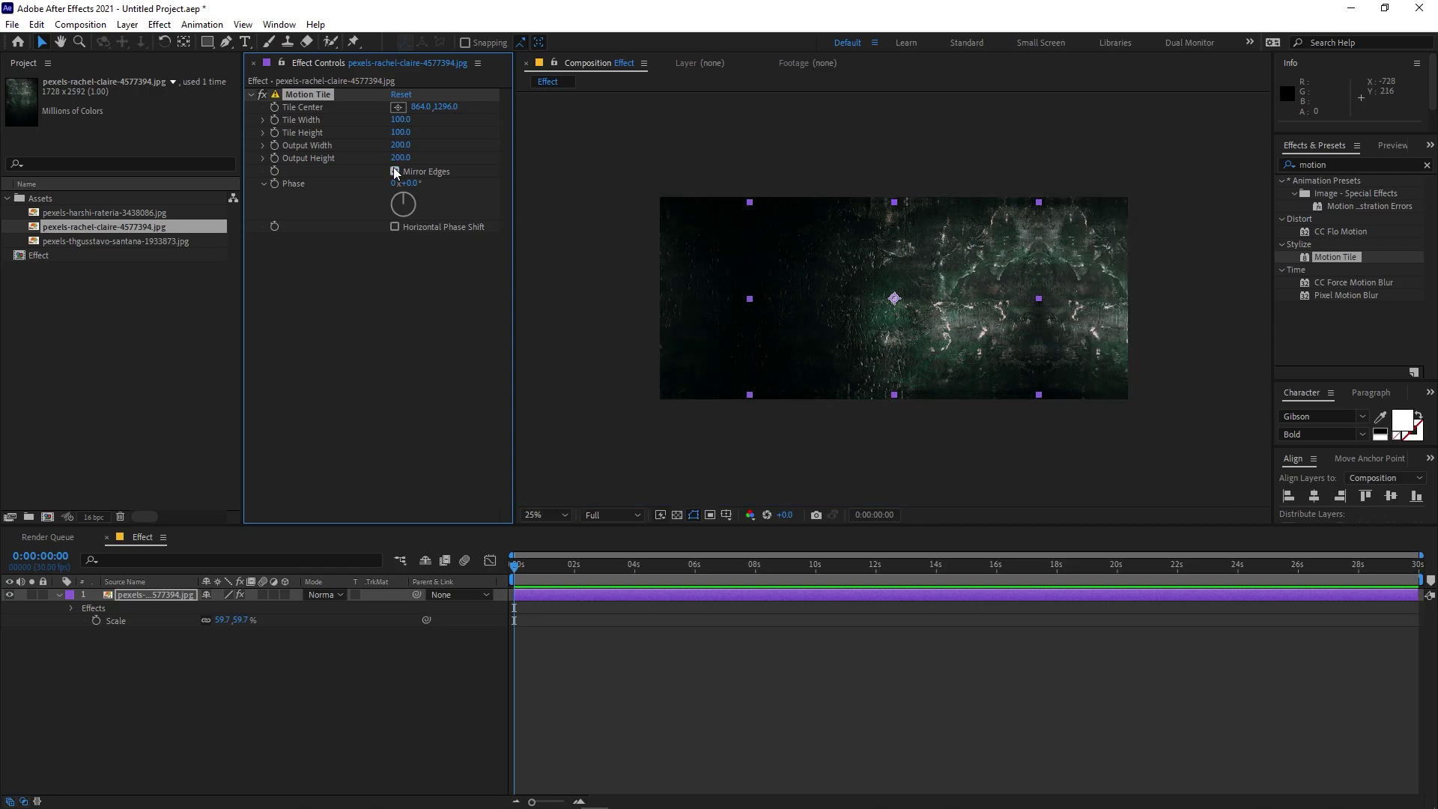
click(250, 94)
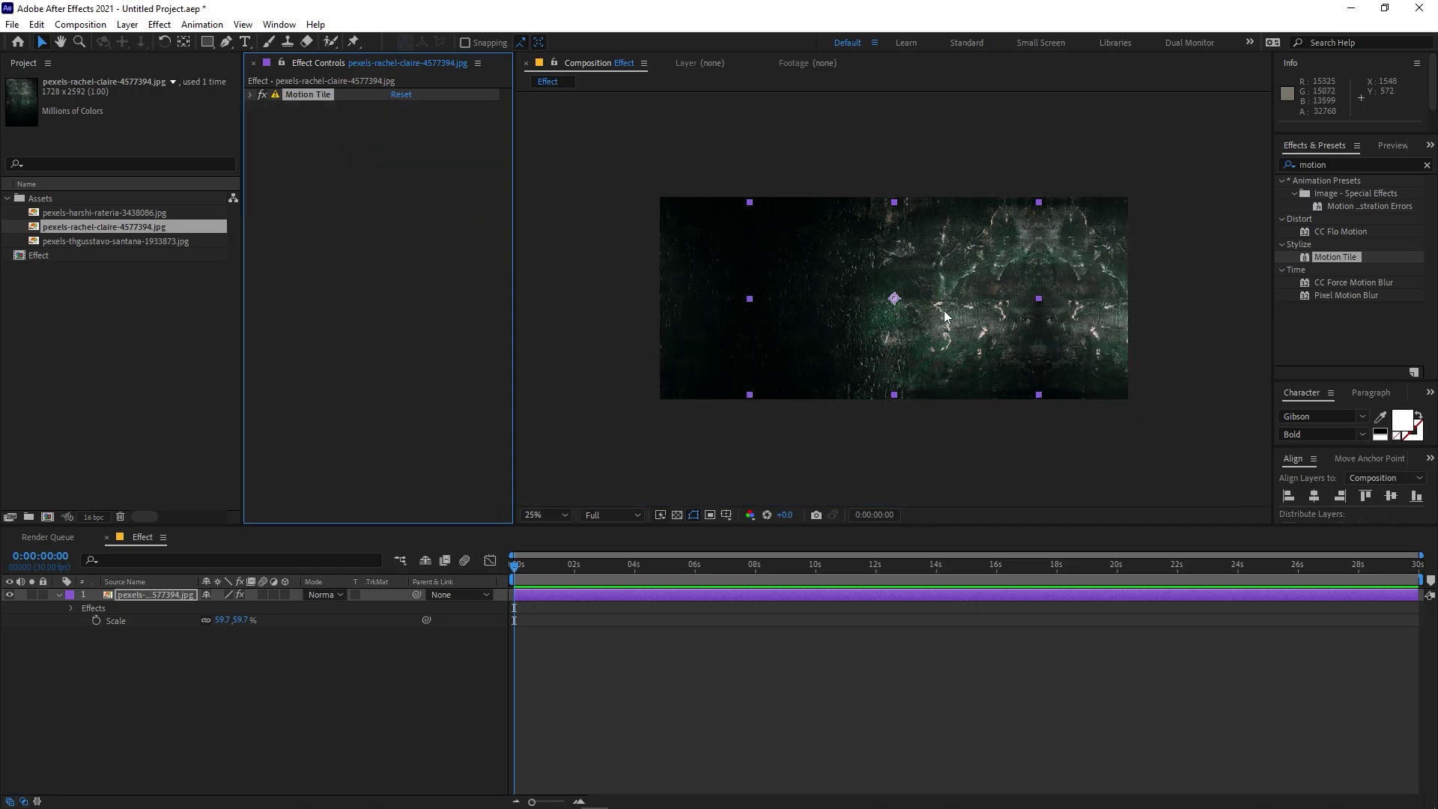
Step: Find the Tint effect and apply it to the wall texture layer
key(ctrl+shift+a)
click(1337, 165)
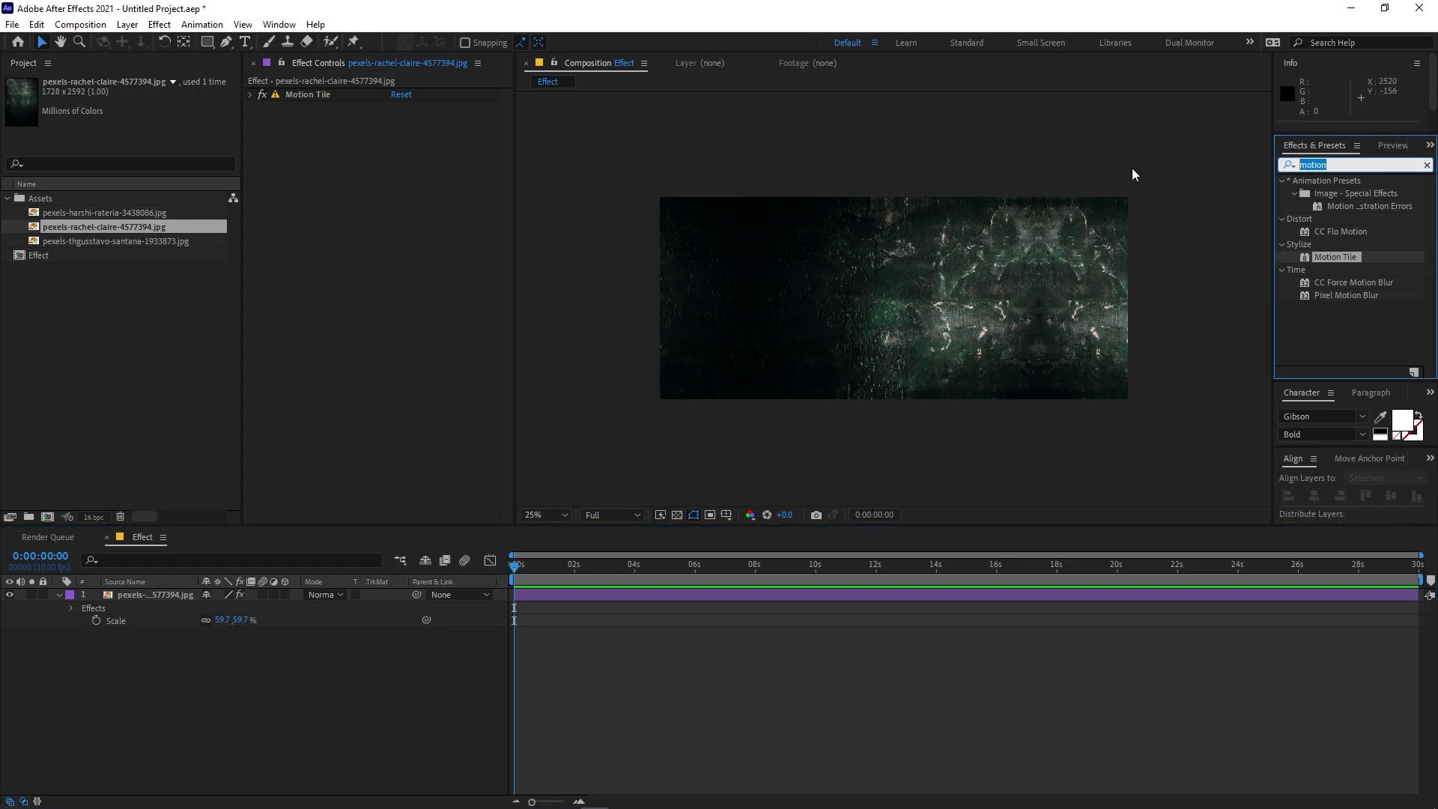
text(tint)
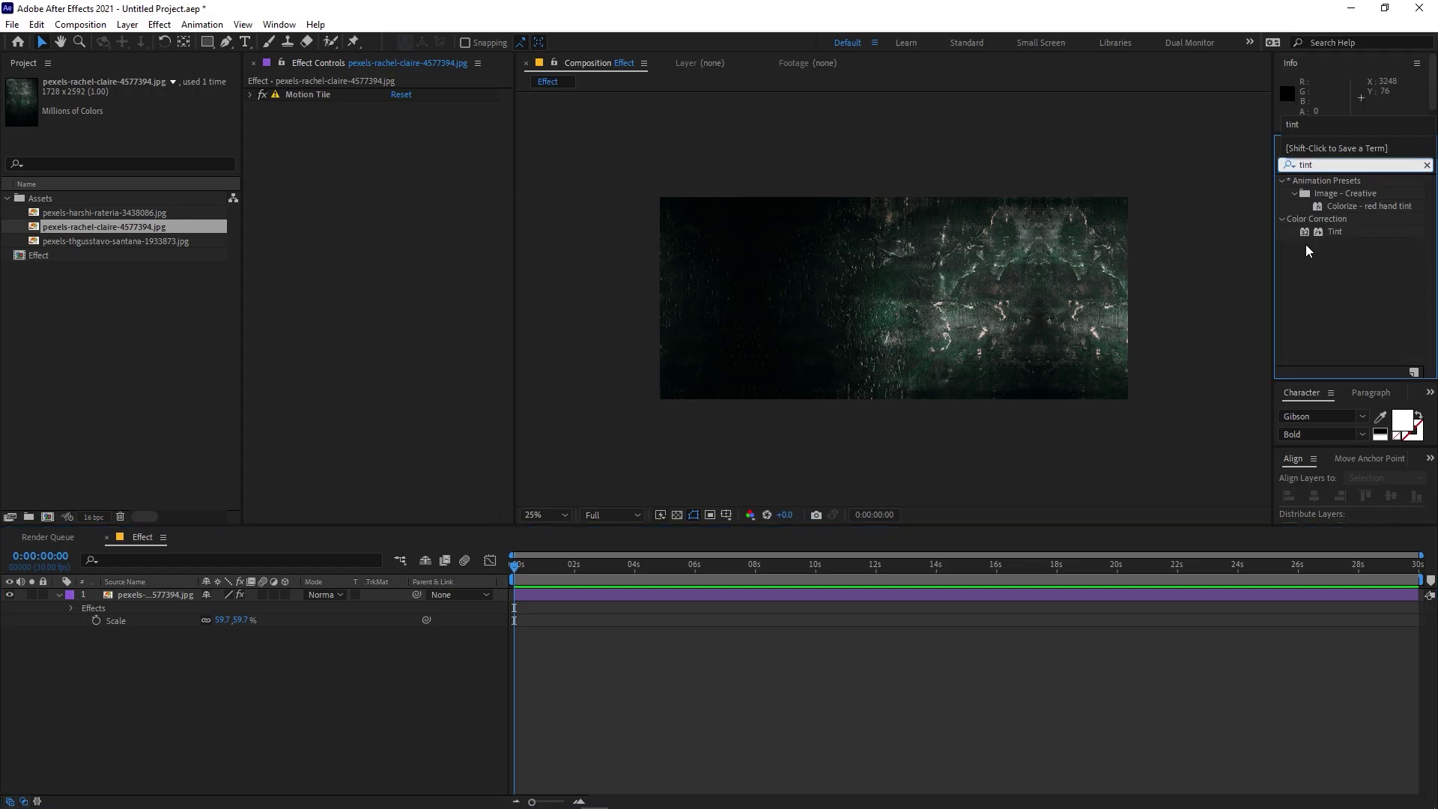
drag(1321, 232, 164, 592)
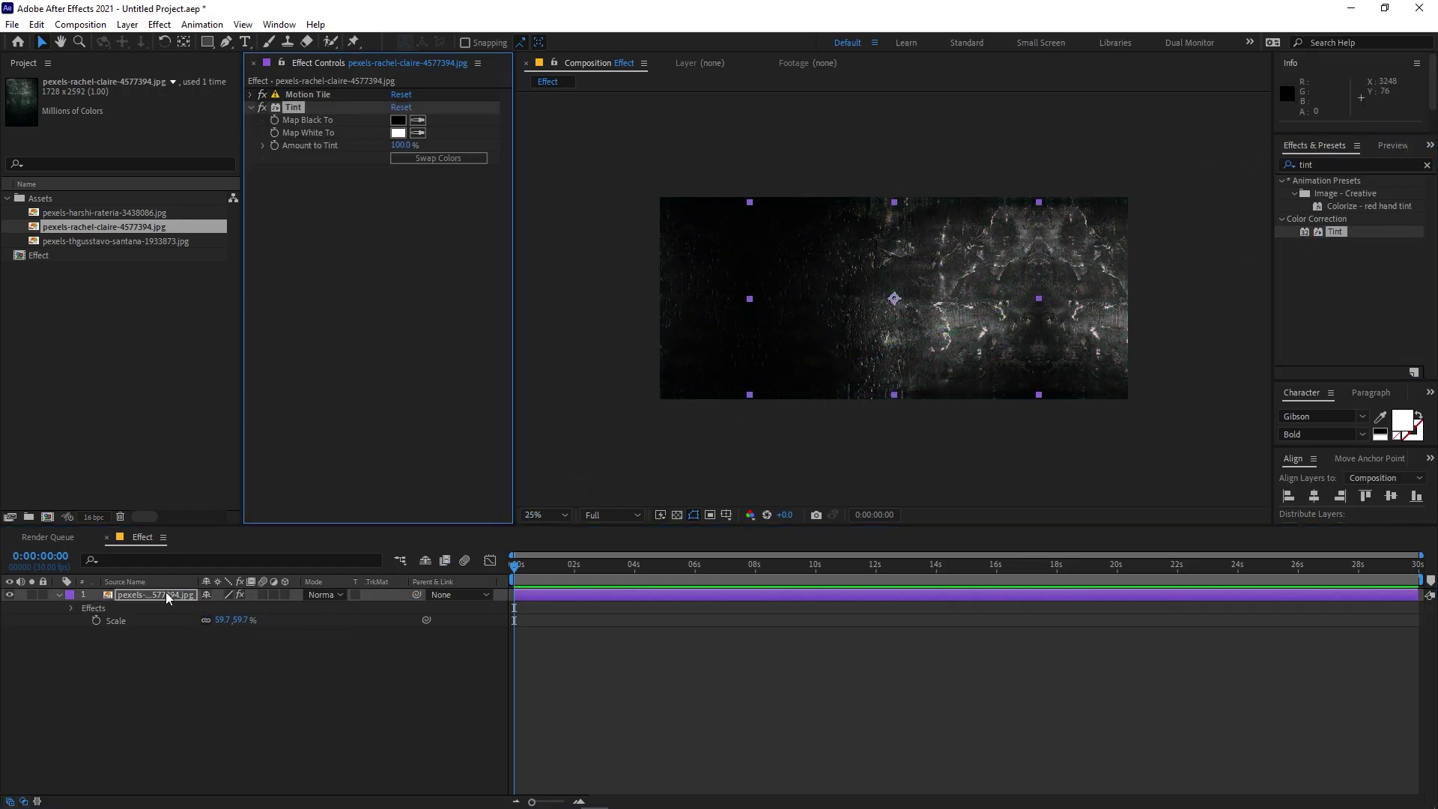
Step: Add the portrait of the woman above the texture layer and scale it to 18%
drag(91, 213, 142, 588)
key(s)
key(ctrl+alt+shift+h)
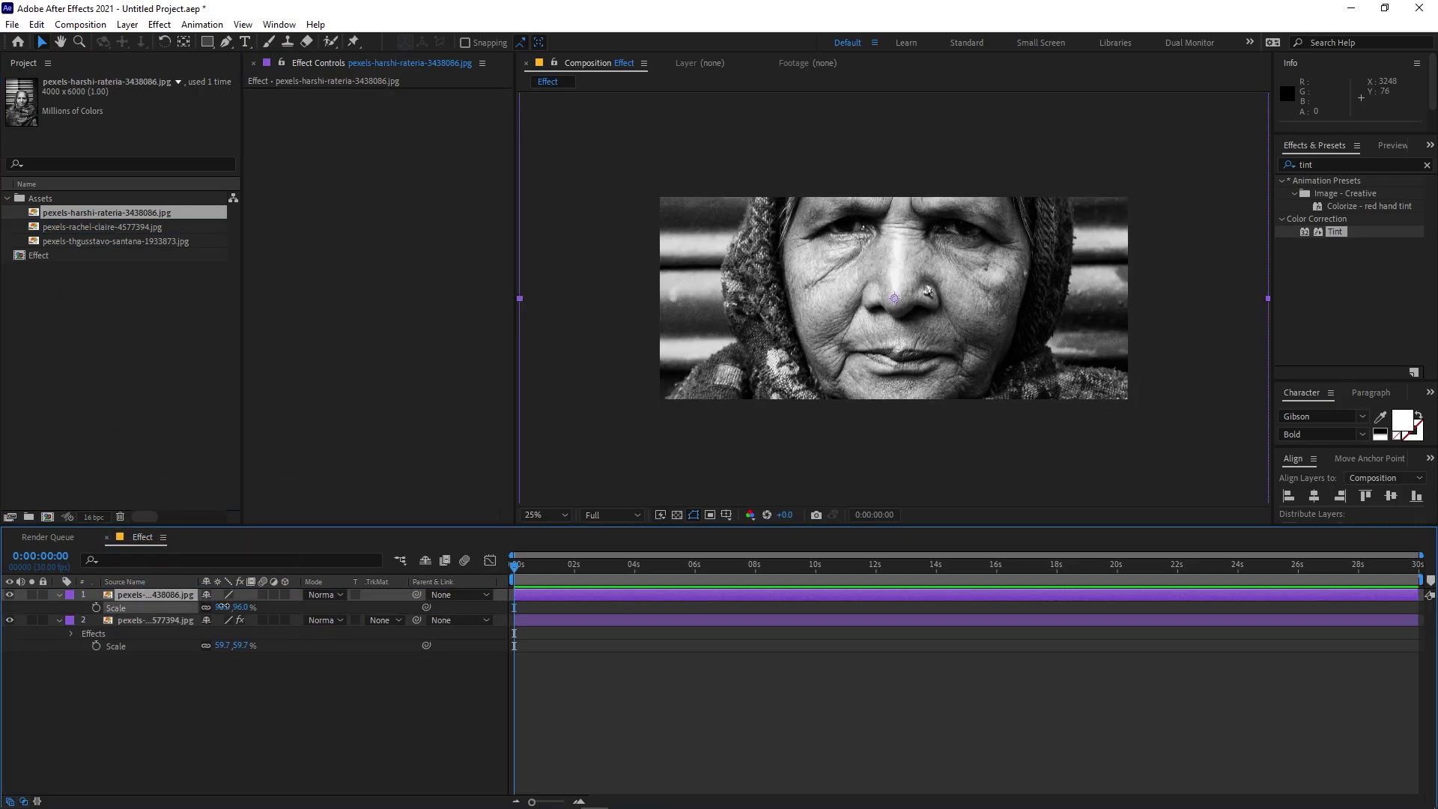
Step: Add the portrait of the man in the hat as the top layer and scale it to 27%
click(70, 223)
click(87, 242)
drag(87, 242, 120, 595)
key(s)
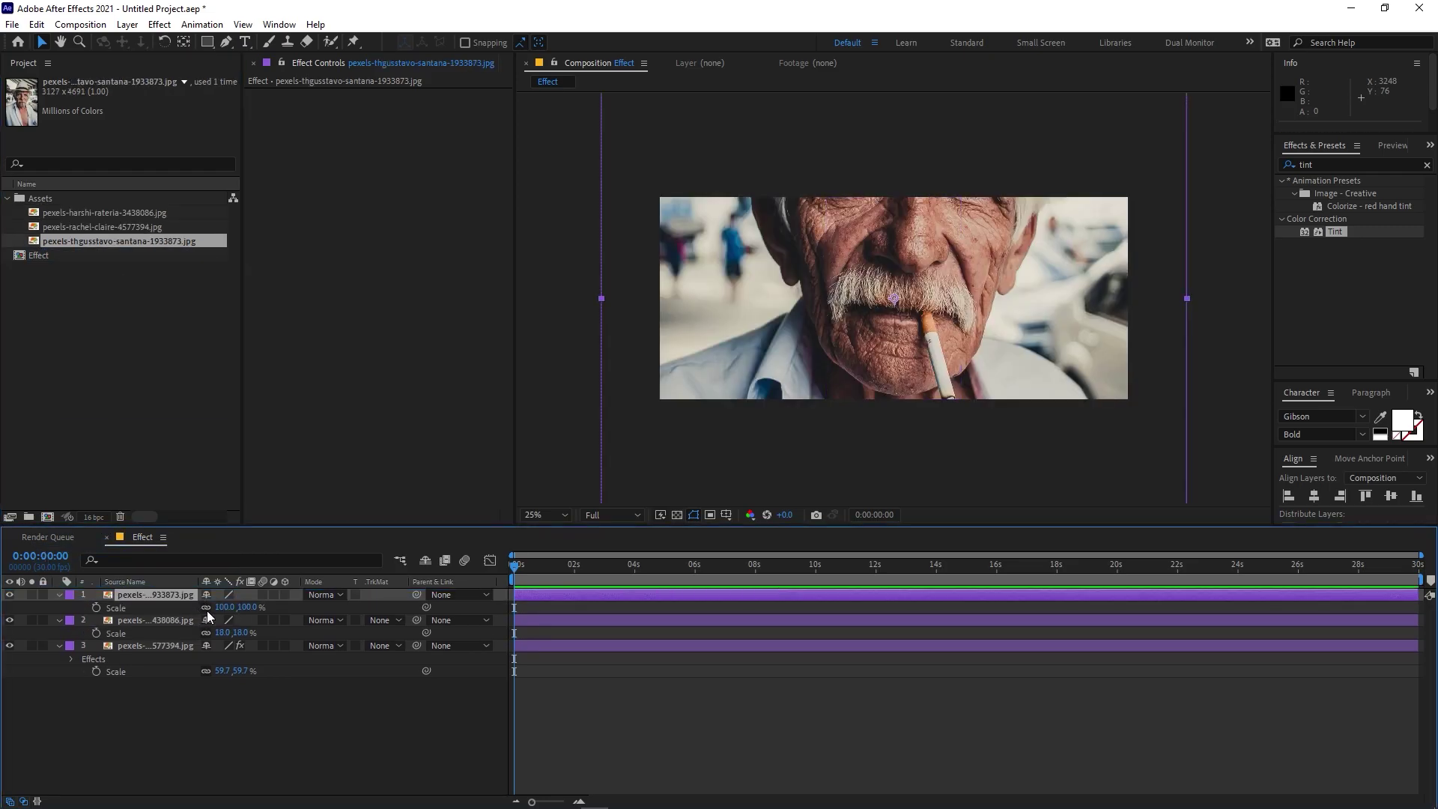
drag(221, 607, 181, 620)
Step: Move the man's portrait to the left part of the composition and apply the Tint effect to it
drag(890, 354, 758, 353)
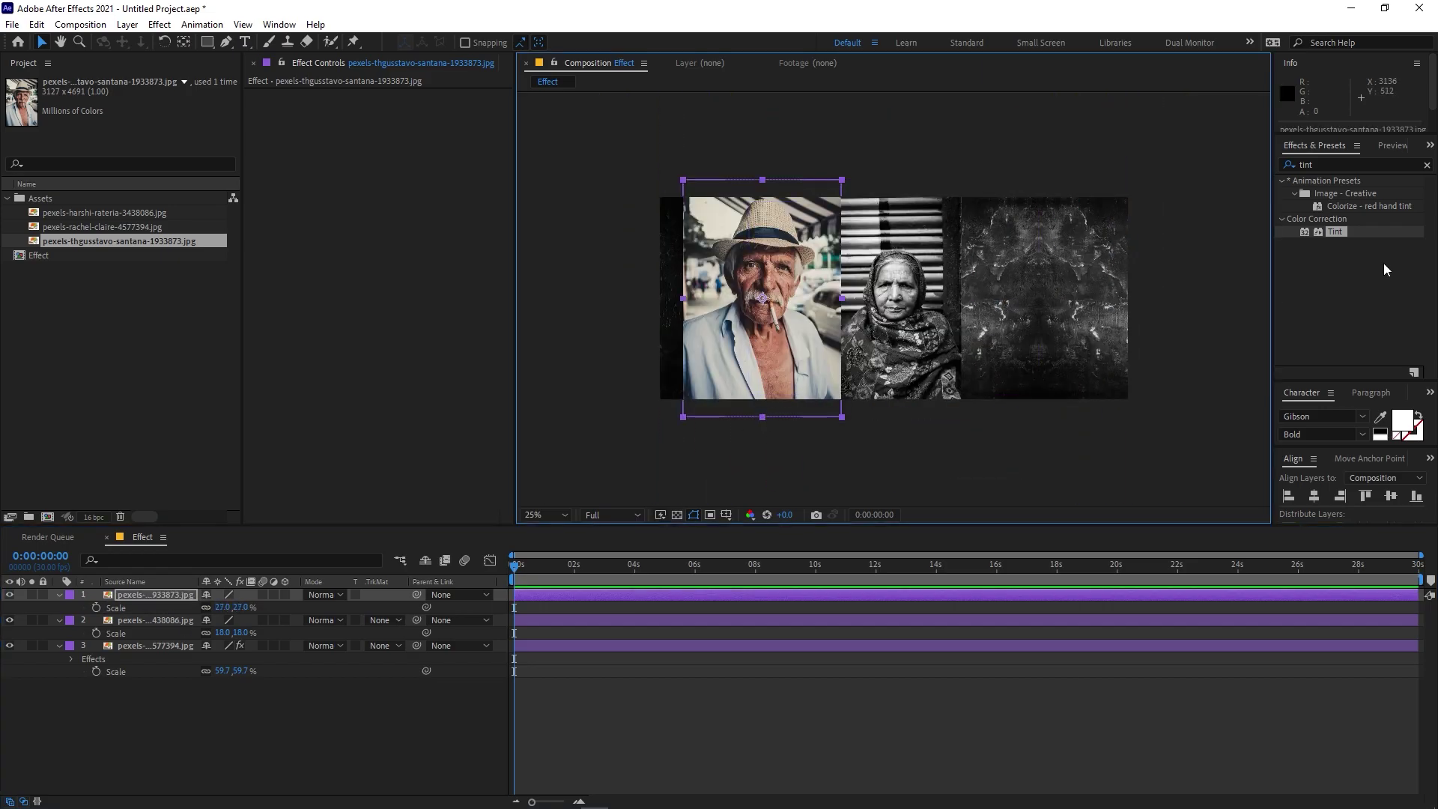
drag(1346, 236, 147, 596)
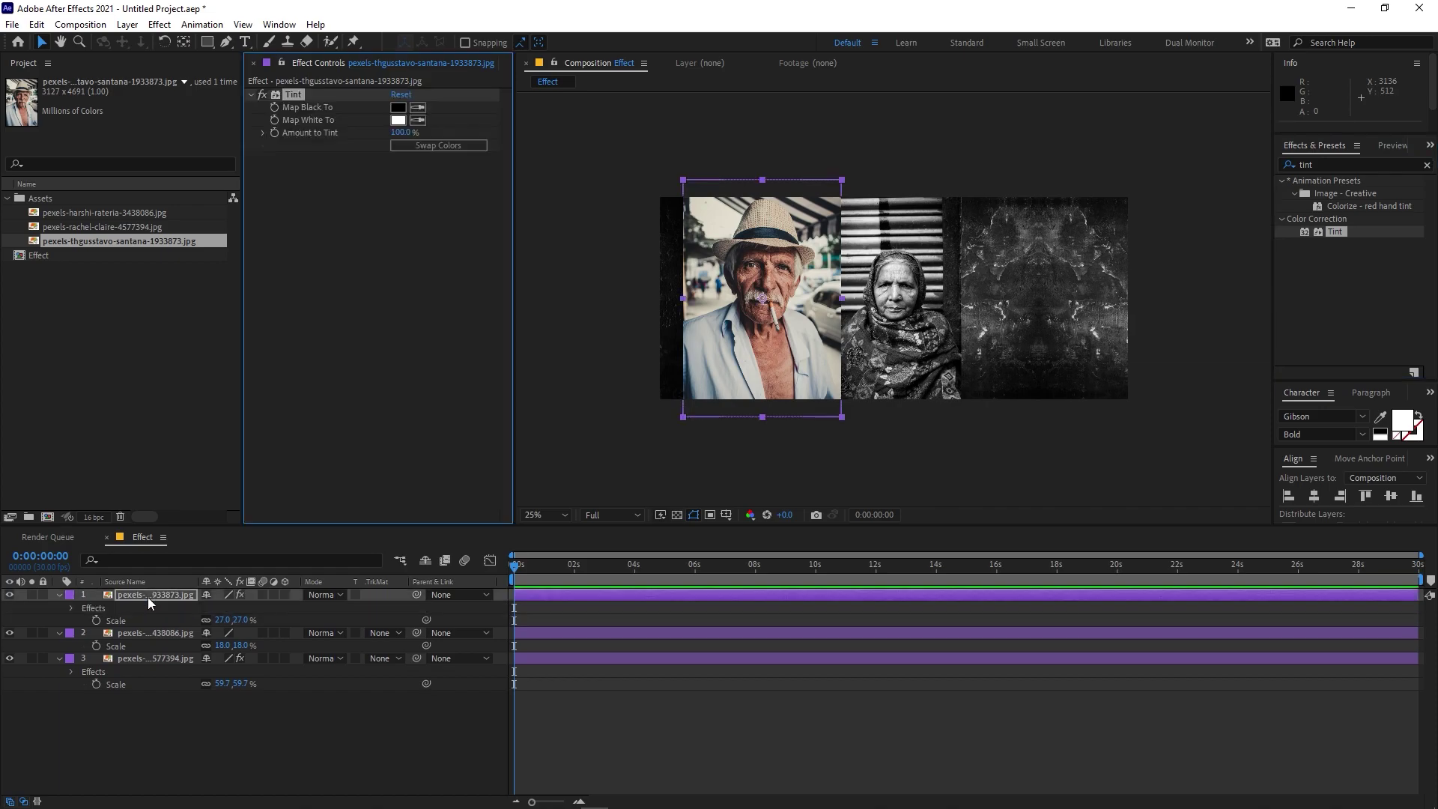
Step: Move the woman's portrait to the right in the composition and scale the man's portrait to 22.4%
click(902, 304)
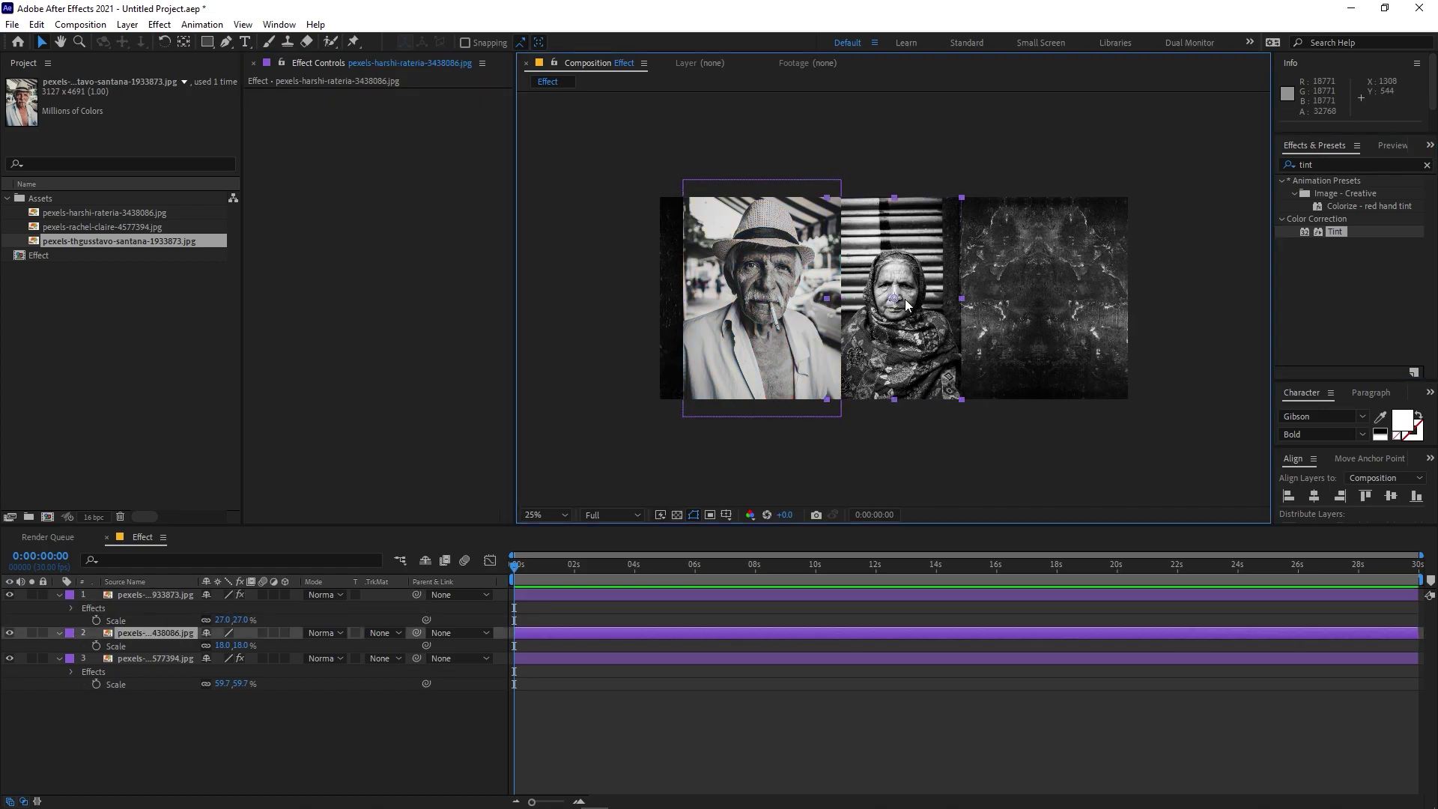
drag(912, 315, 982, 315)
click(806, 311)
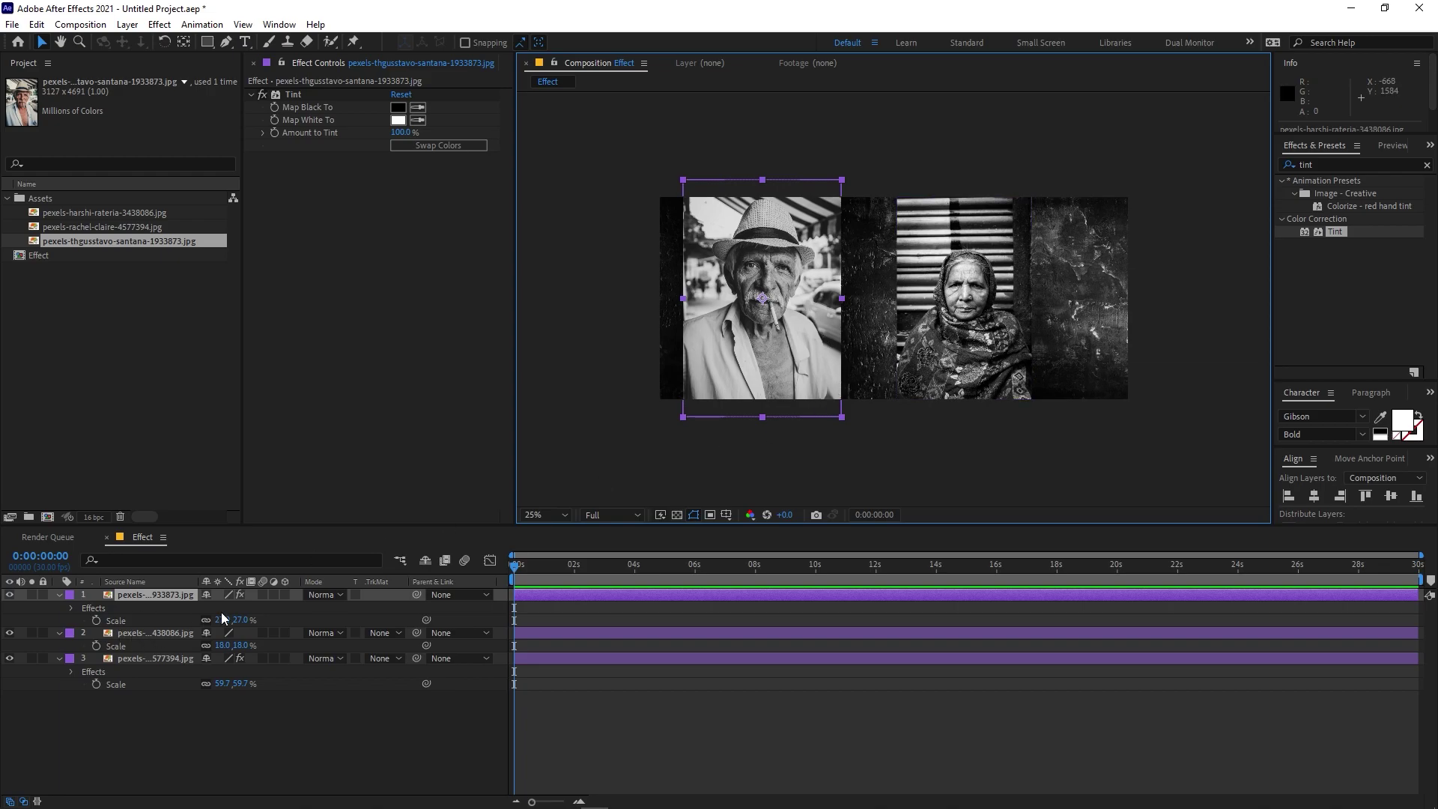
key(s)
key(s)
Step: Mask the man's portrait with the Pen tool, tracing a closed path around the face, ears and cigarette below the hat
scroll(797, 312, up, 2)
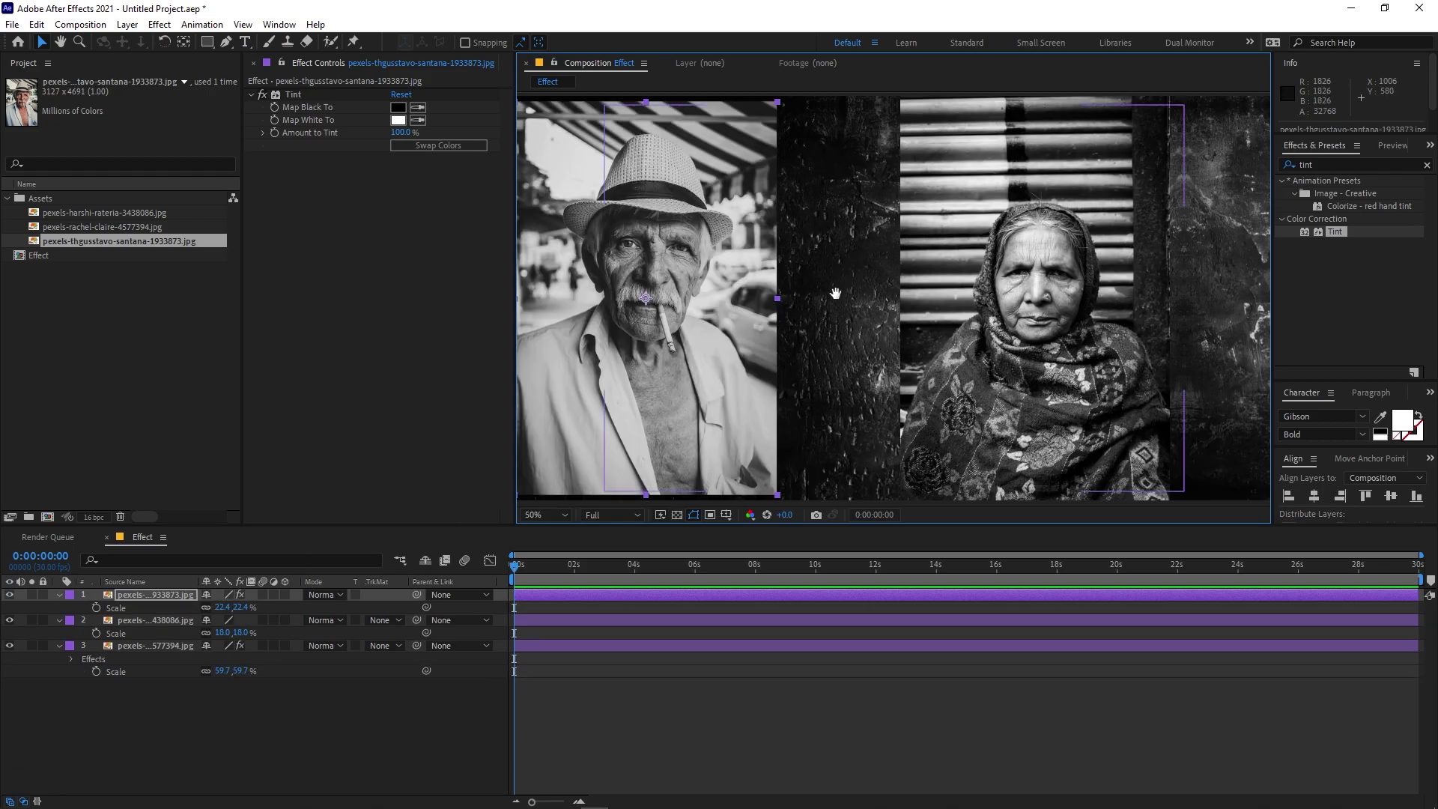
drag(835, 293, 940, 294)
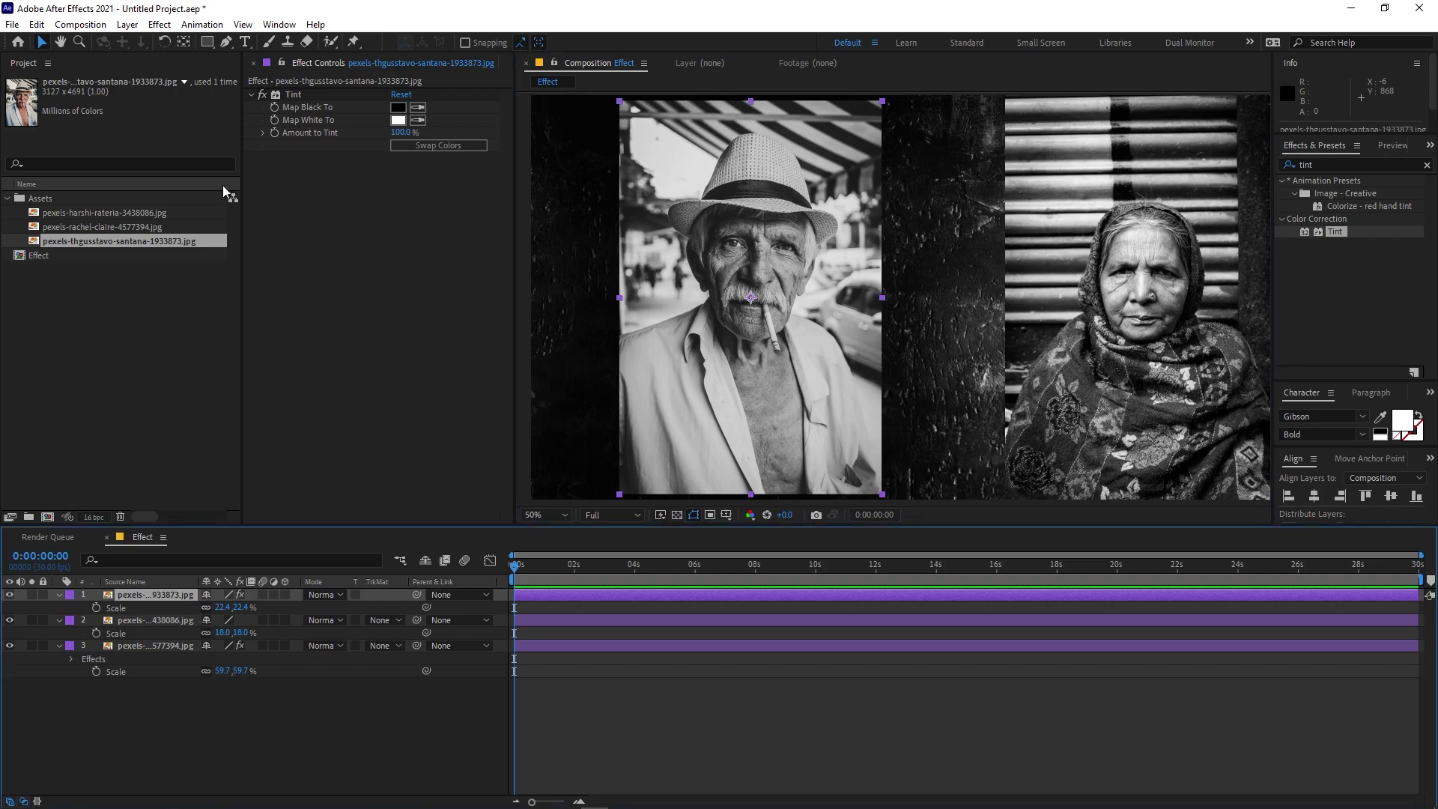
click(226, 42)
drag(722, 179, 843, 198)
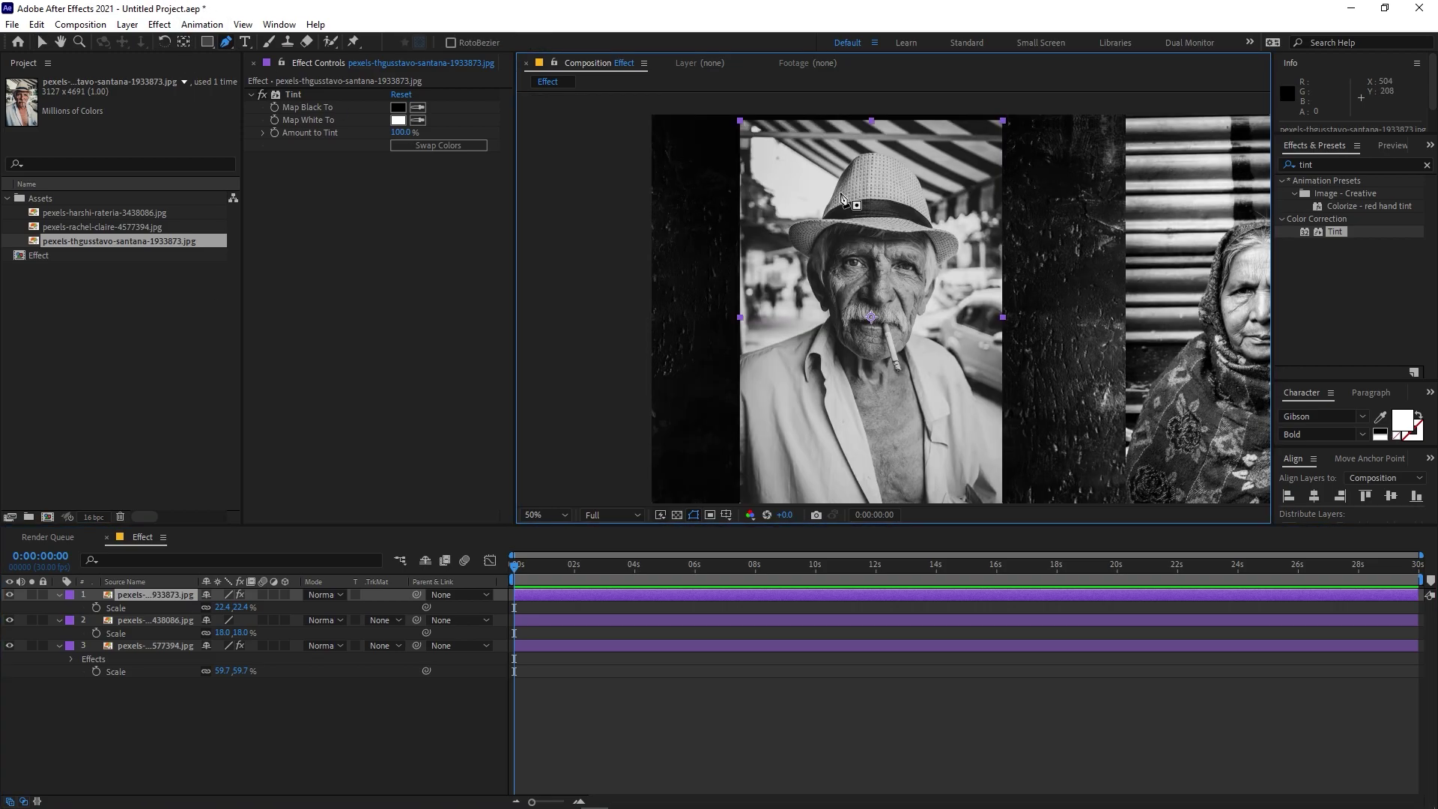
key(period)
key(period)
key(h)
drag(730, 244, 787, 245)
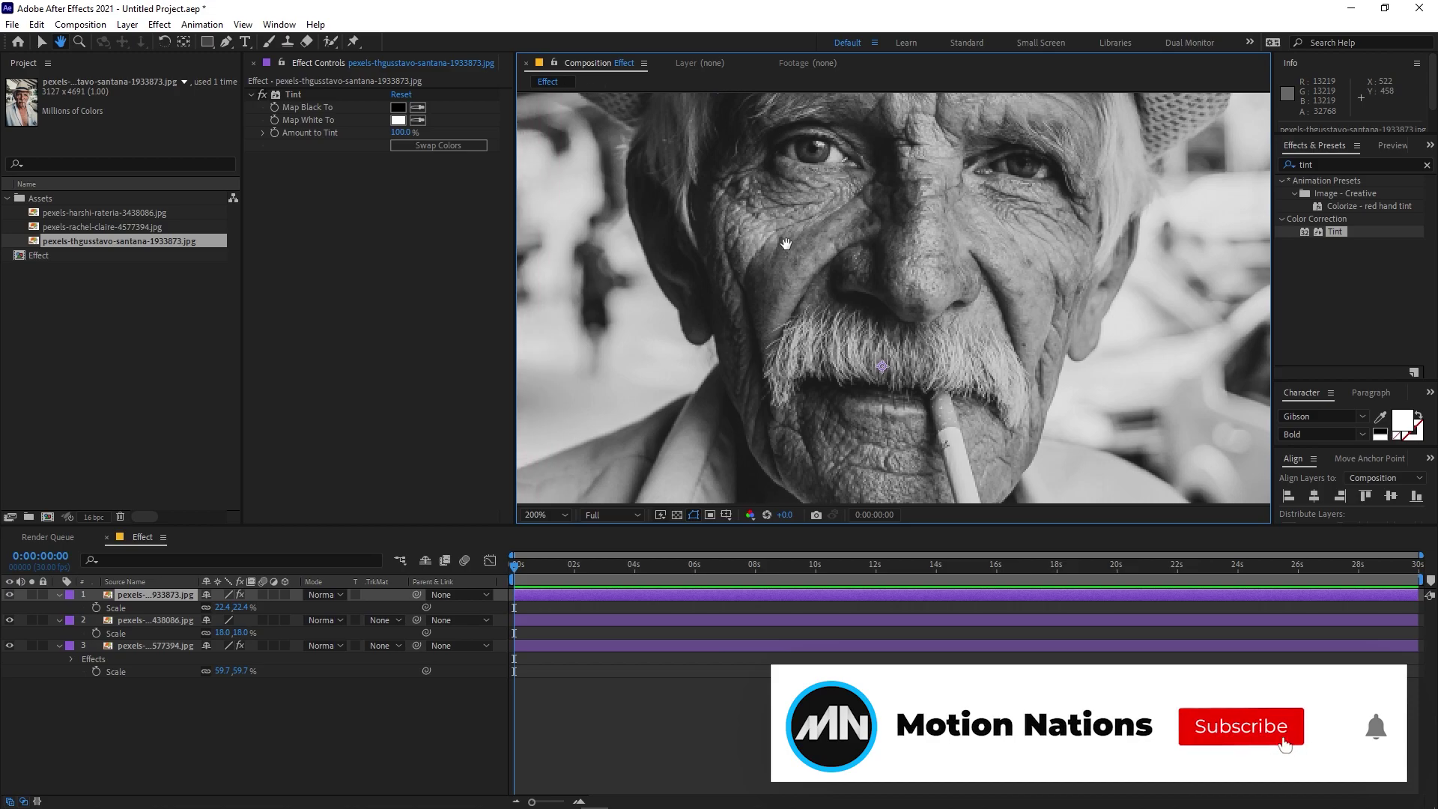
click(680, 314)
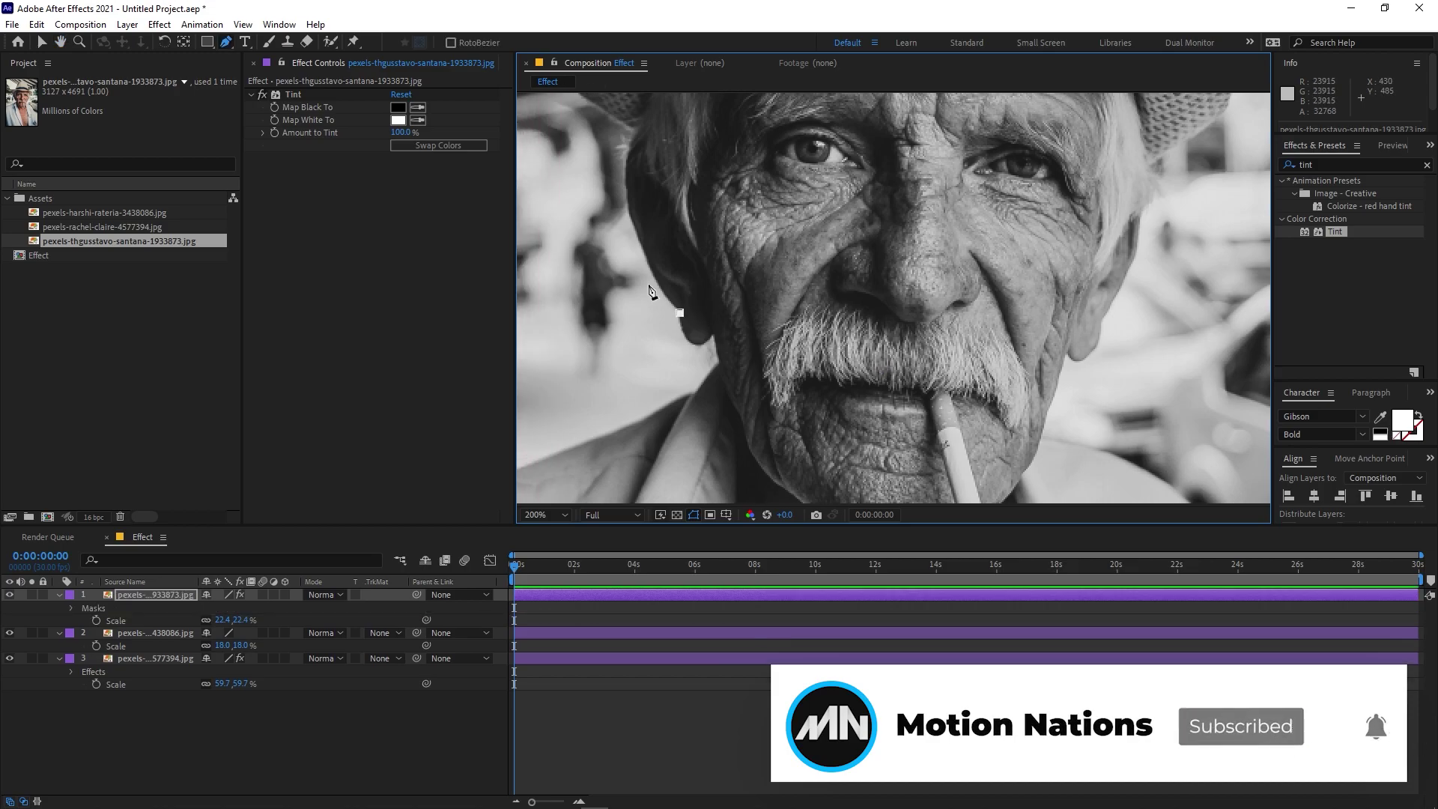
click(646, 263)
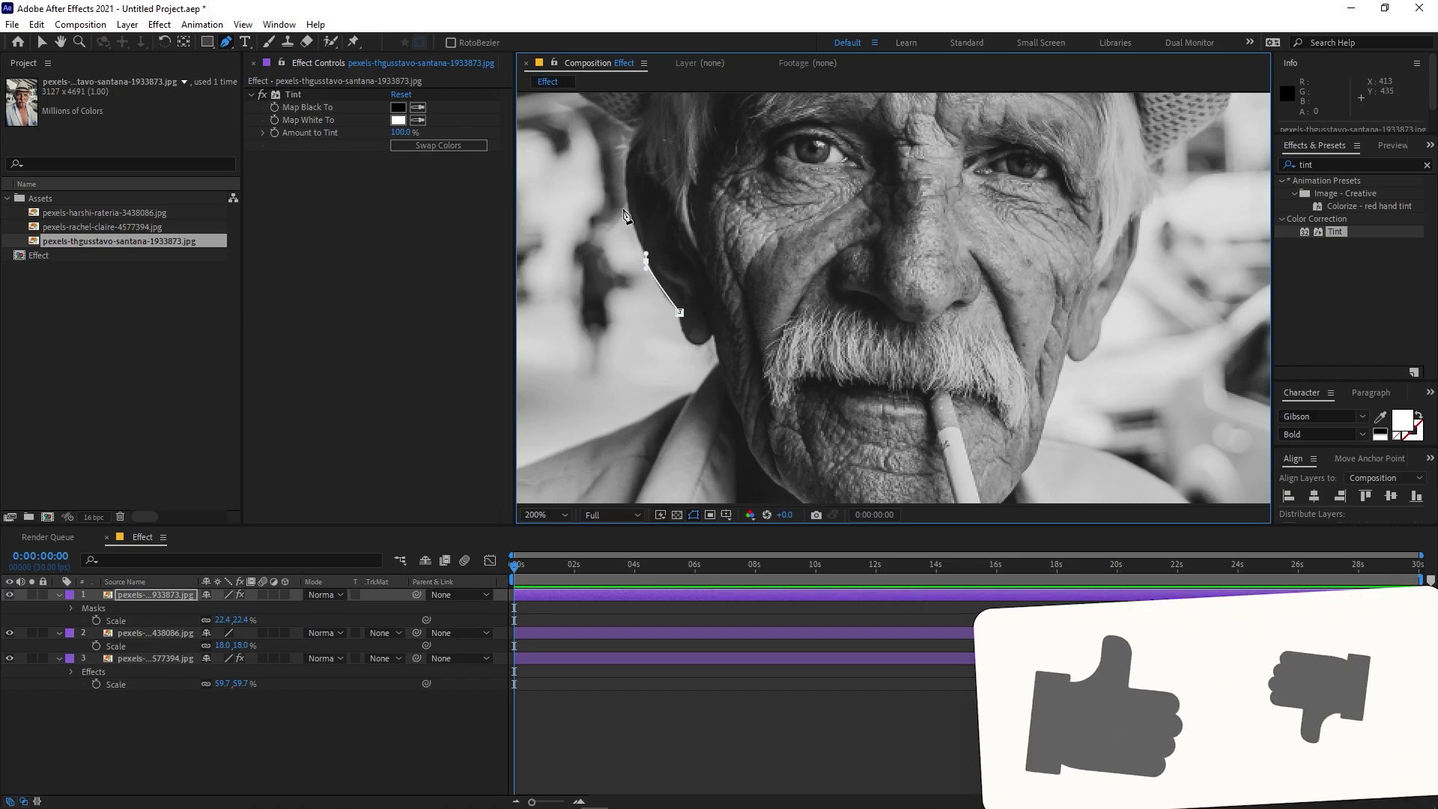
drag(625, 198, 631, 187)
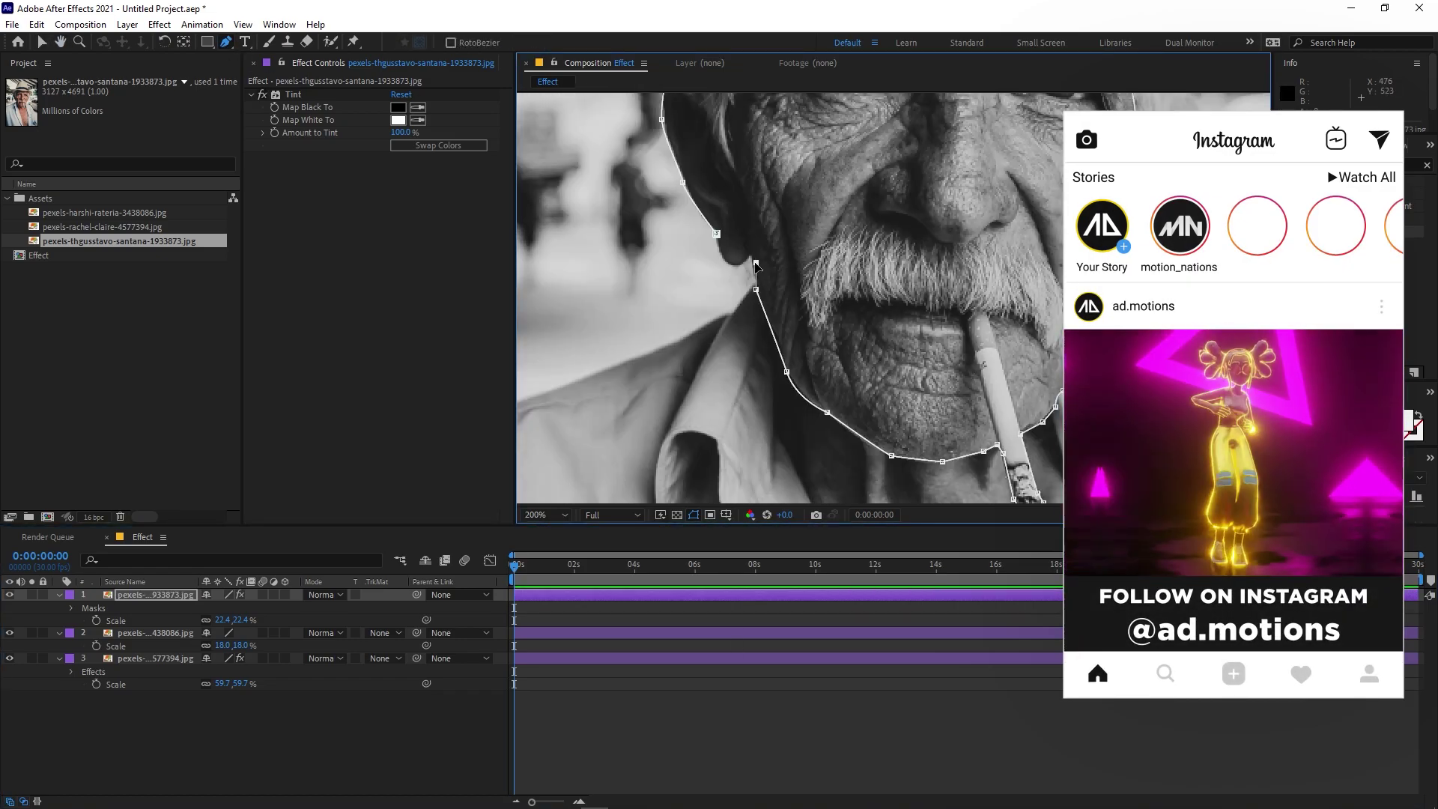
click(747, 250)
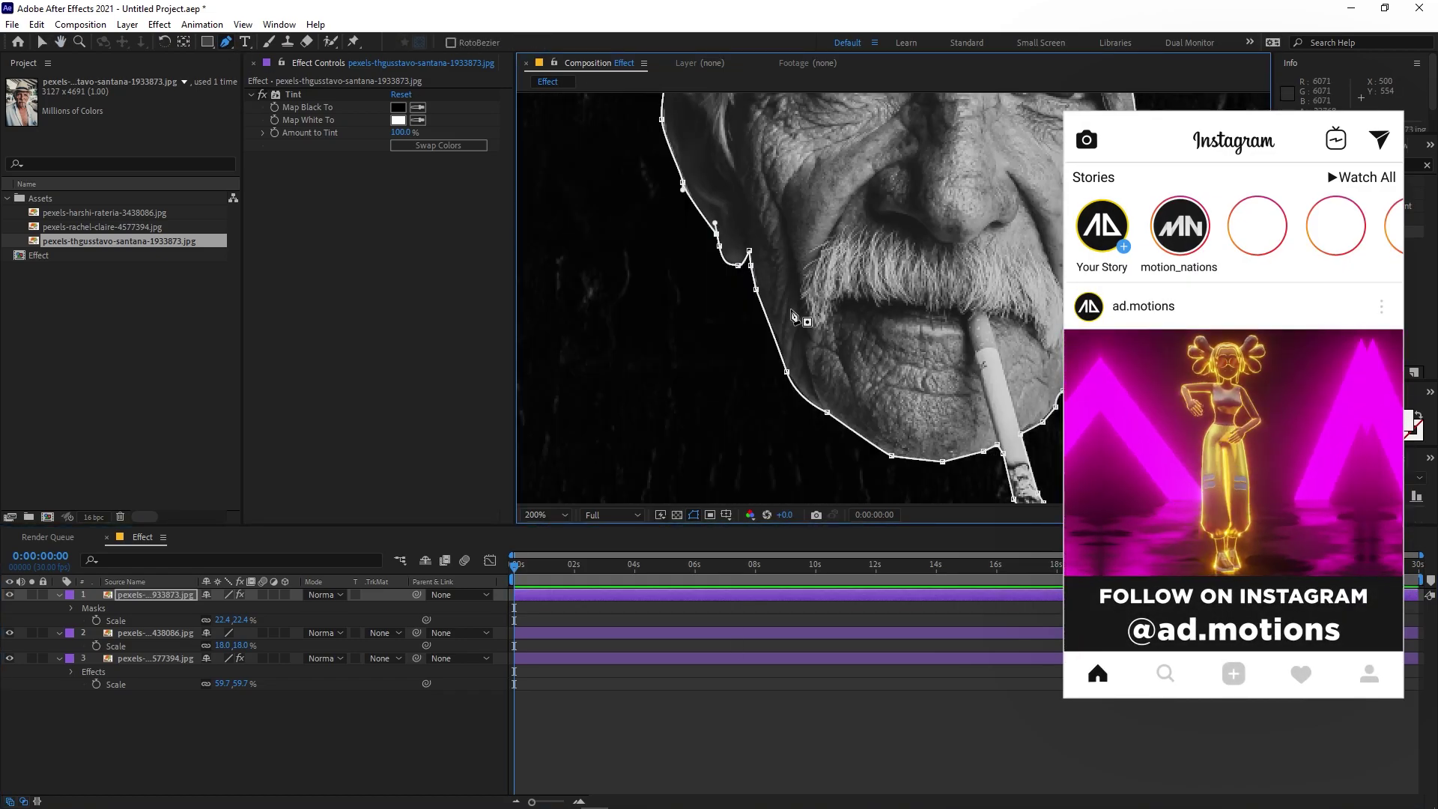
Step: Check the outline of the man's masked face against the dark texture background
scroll(842, 288, down, 2)
scroll(844, 288, up, 1)
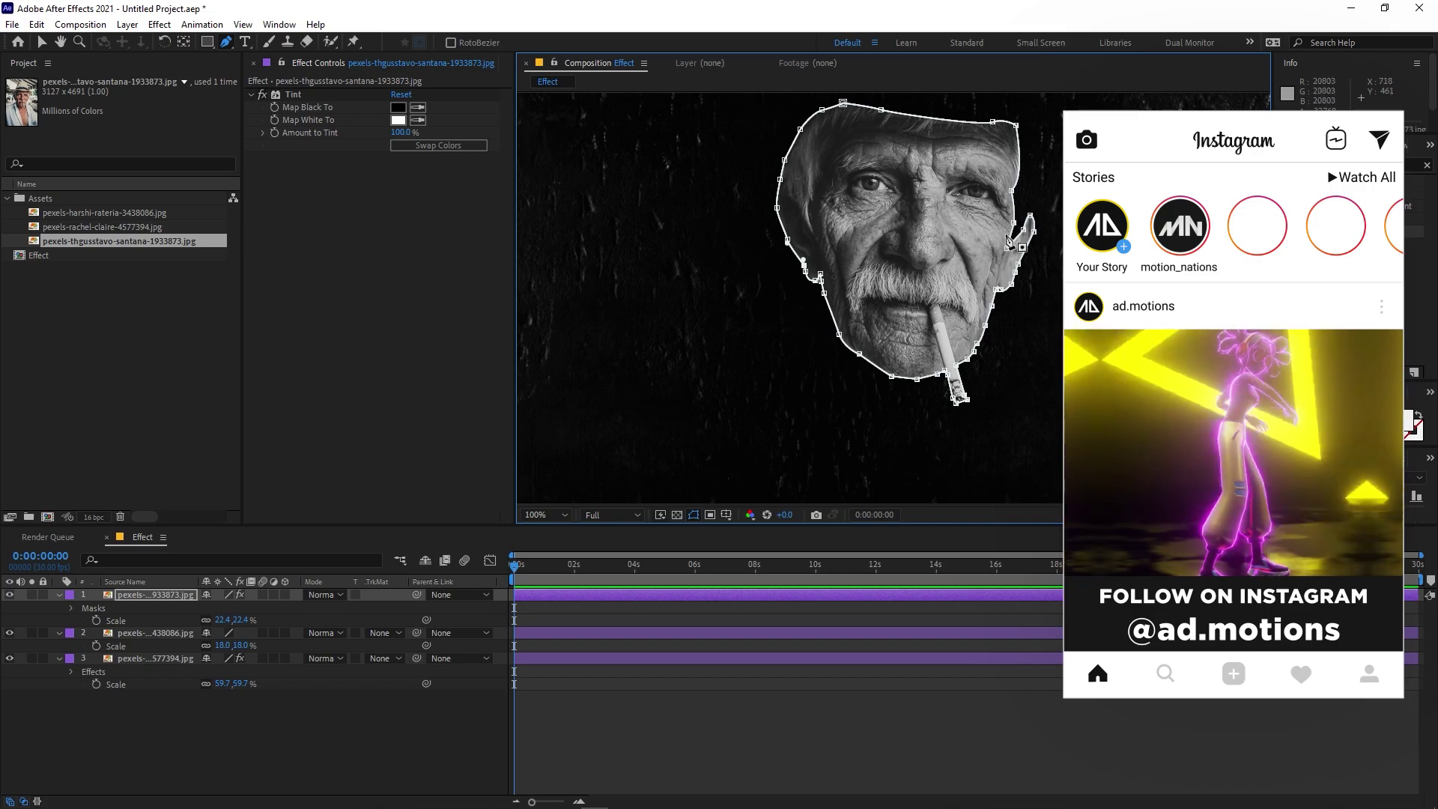
scroll(985, 256, down, 1)
scroll(985, 257, down, 1)
scroll(985, 257, up, 1)
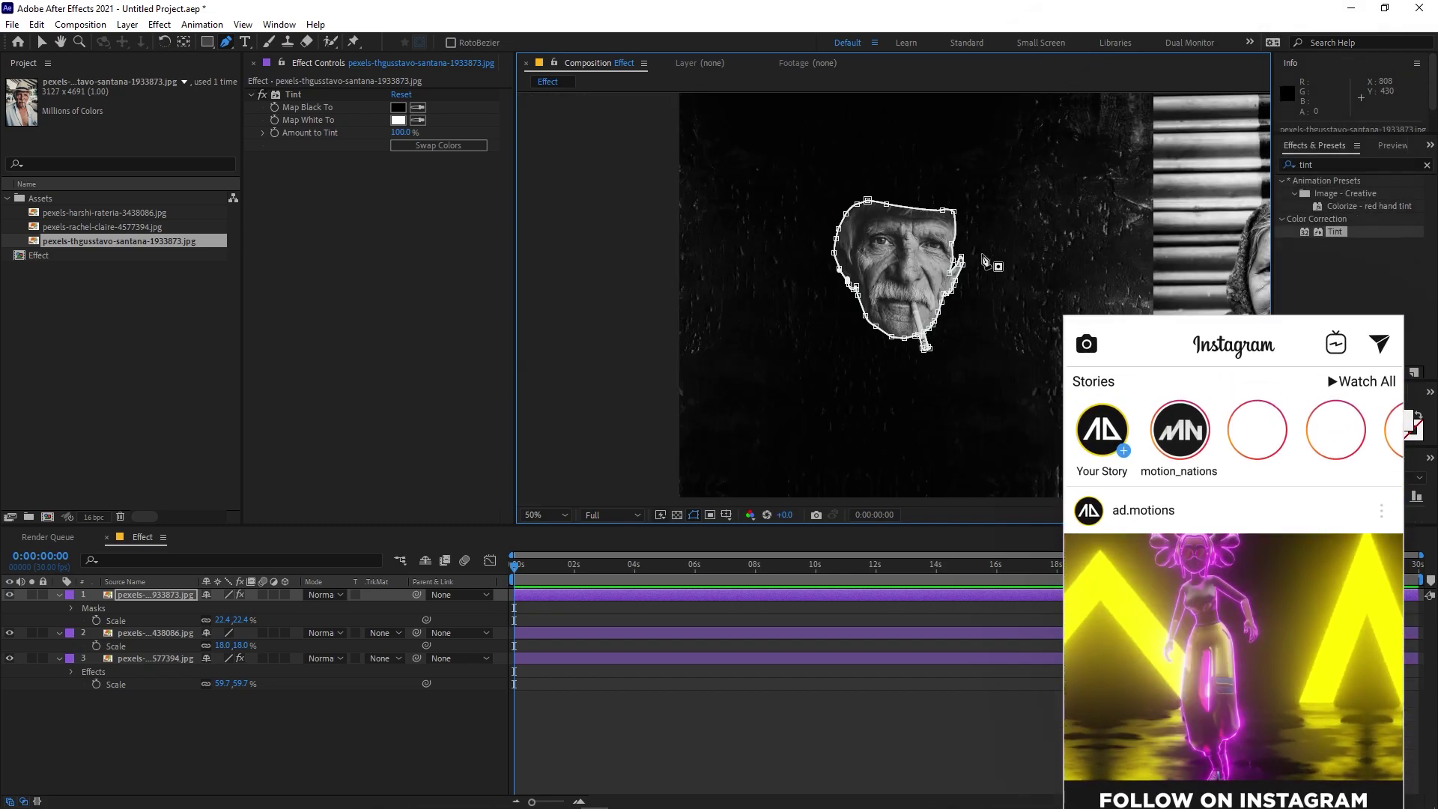
key(space)
drag(1130, 260, 1000, 242)
key(g)
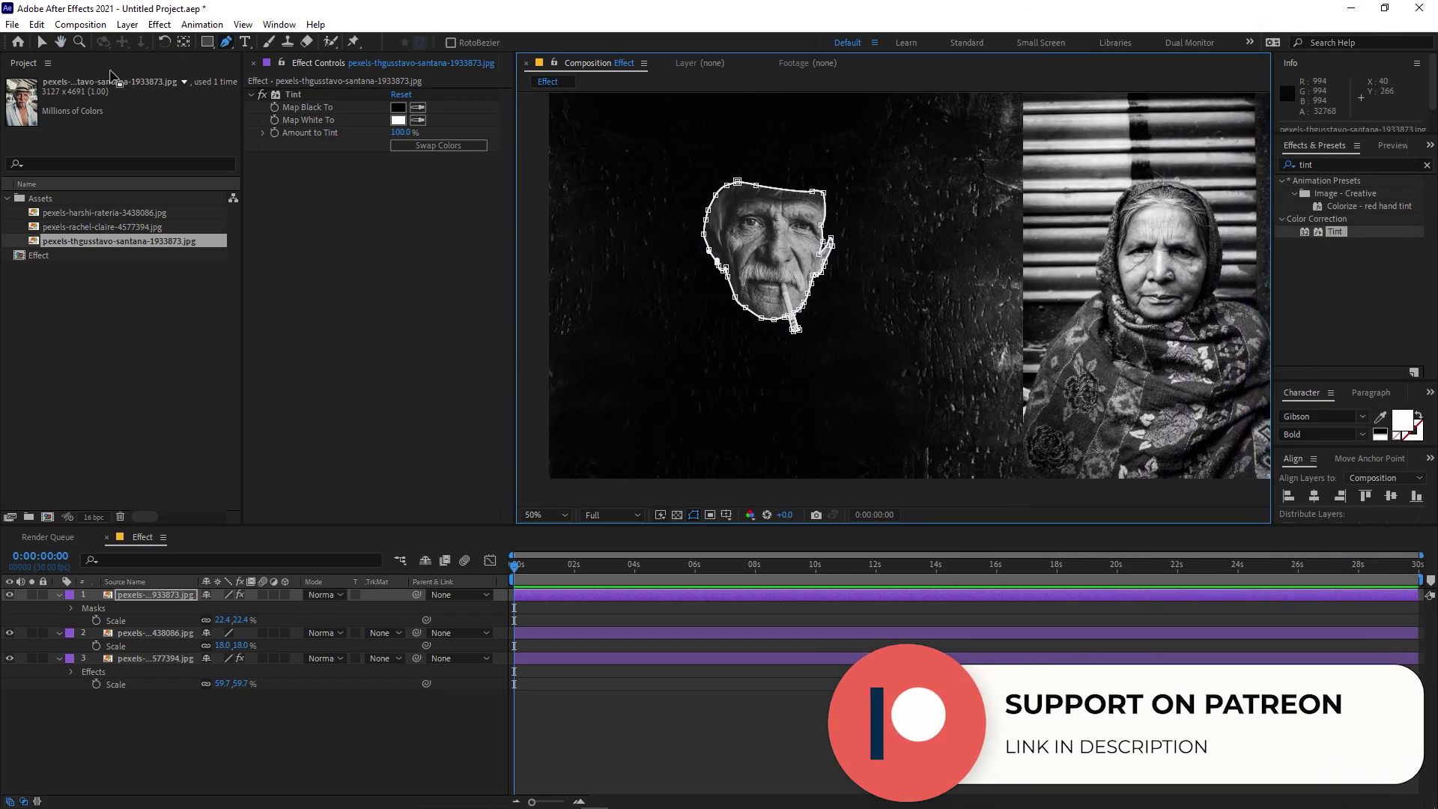
Step: Scale the woman's portrait to 22.4% and shift it slightly to the right in the composition
click(35, 45)
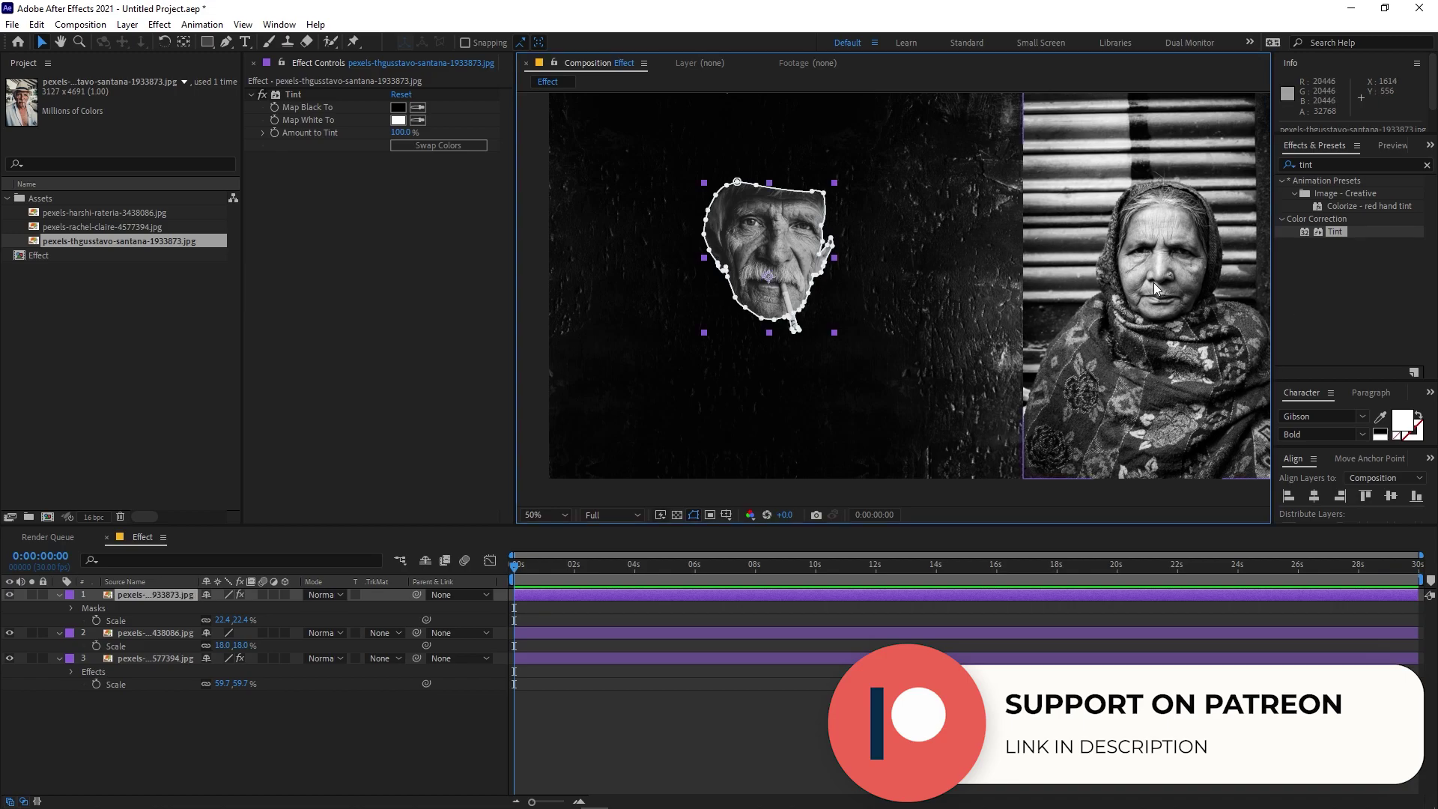
click(159, 634)
scroll(959, 395, down, 2)
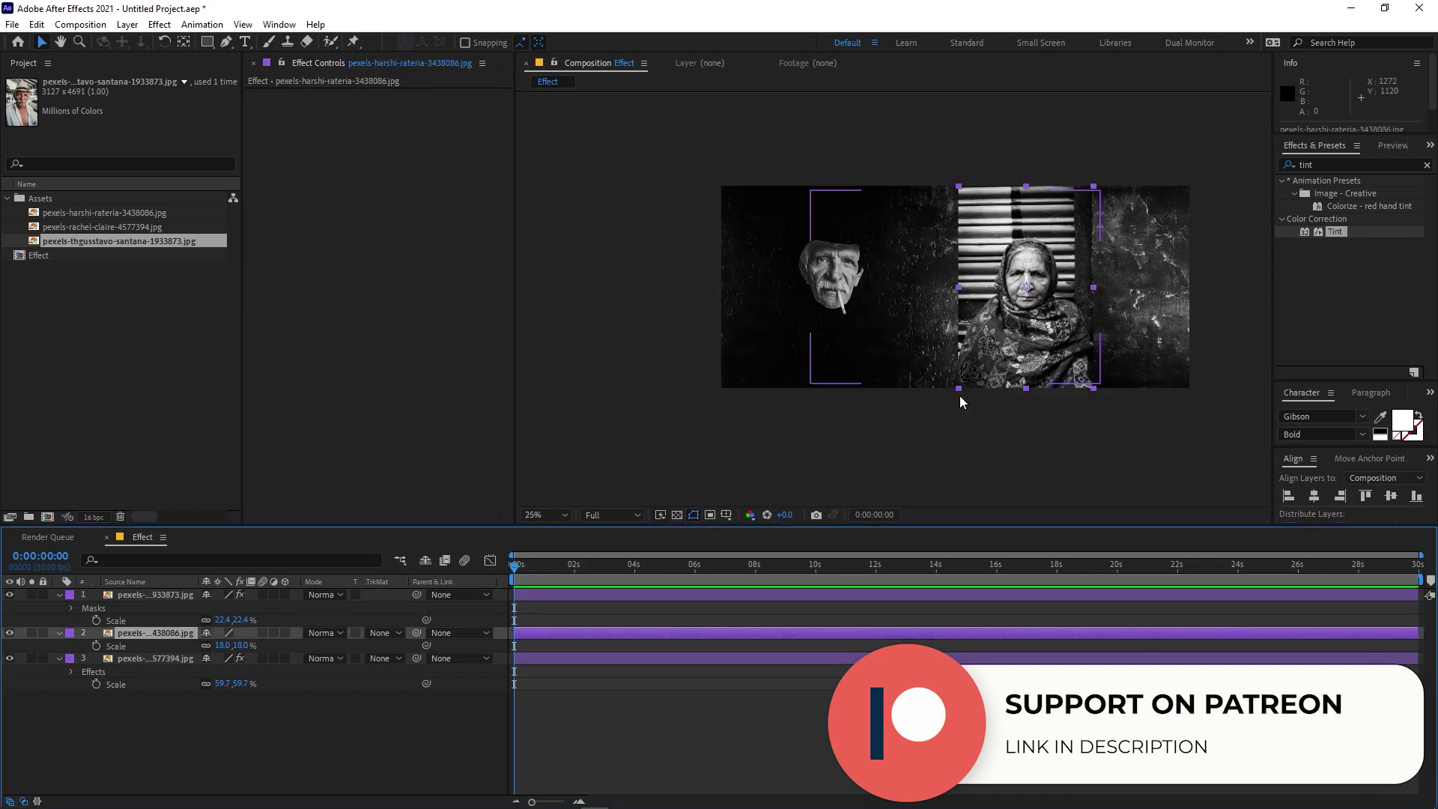
click(554, 513)
click(560, 551)
key(s)
key(s)
drag(229, 648, 261, 648)
drag(1052, 403, 1091, 391)
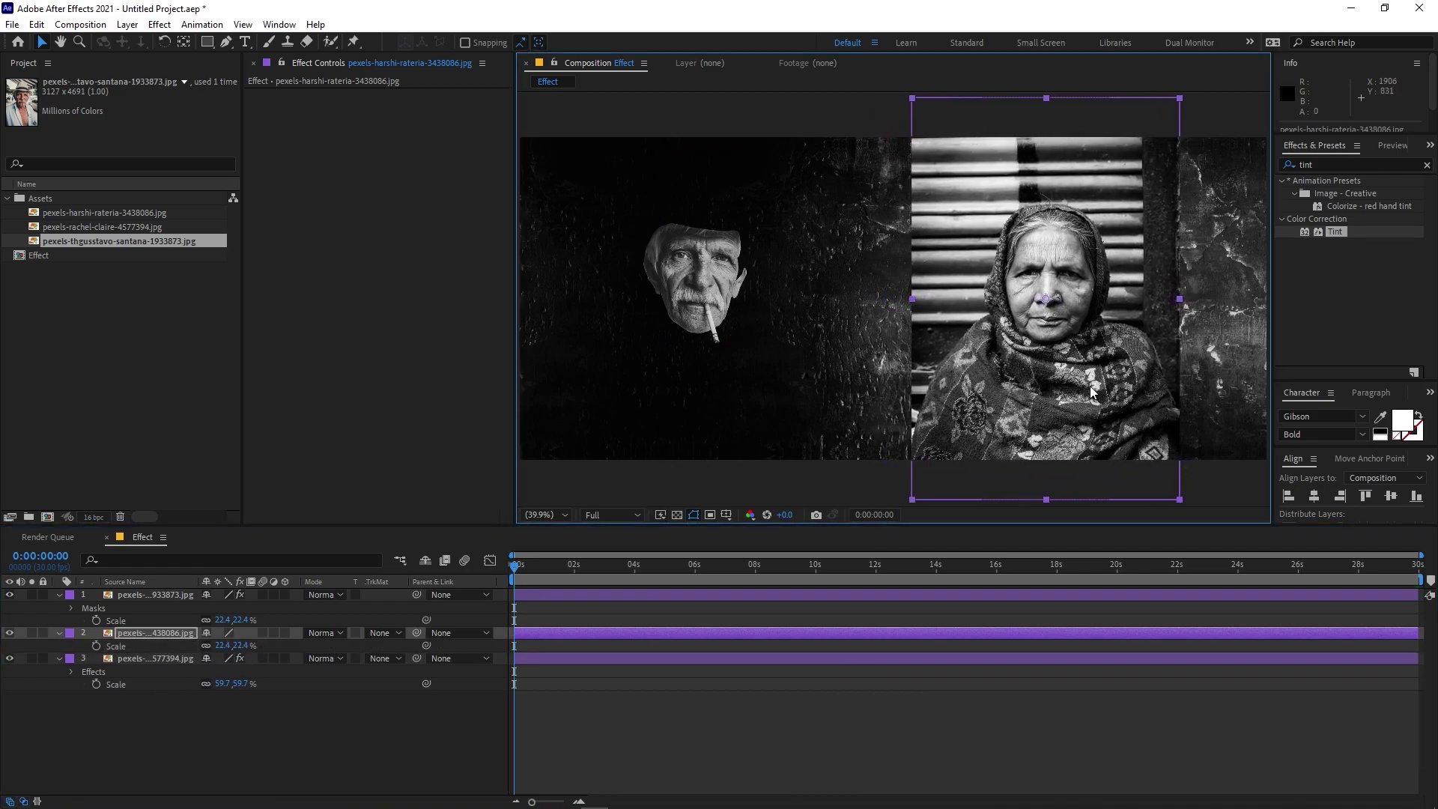
Step: Place the man's face cut-out over the woman's face to compare their sizes
click(695, 283)
drag(880, 302, 730, 293)
scroll(1100, 291, up, 2)
scroll(1100, 291, up, 1)
drag(1101, 328, 698, 339)
scroll(697, 340, down, 1)
Step: Scale the man's face cut-out to 23.3% and move it back to the left part of the composition
key(s)
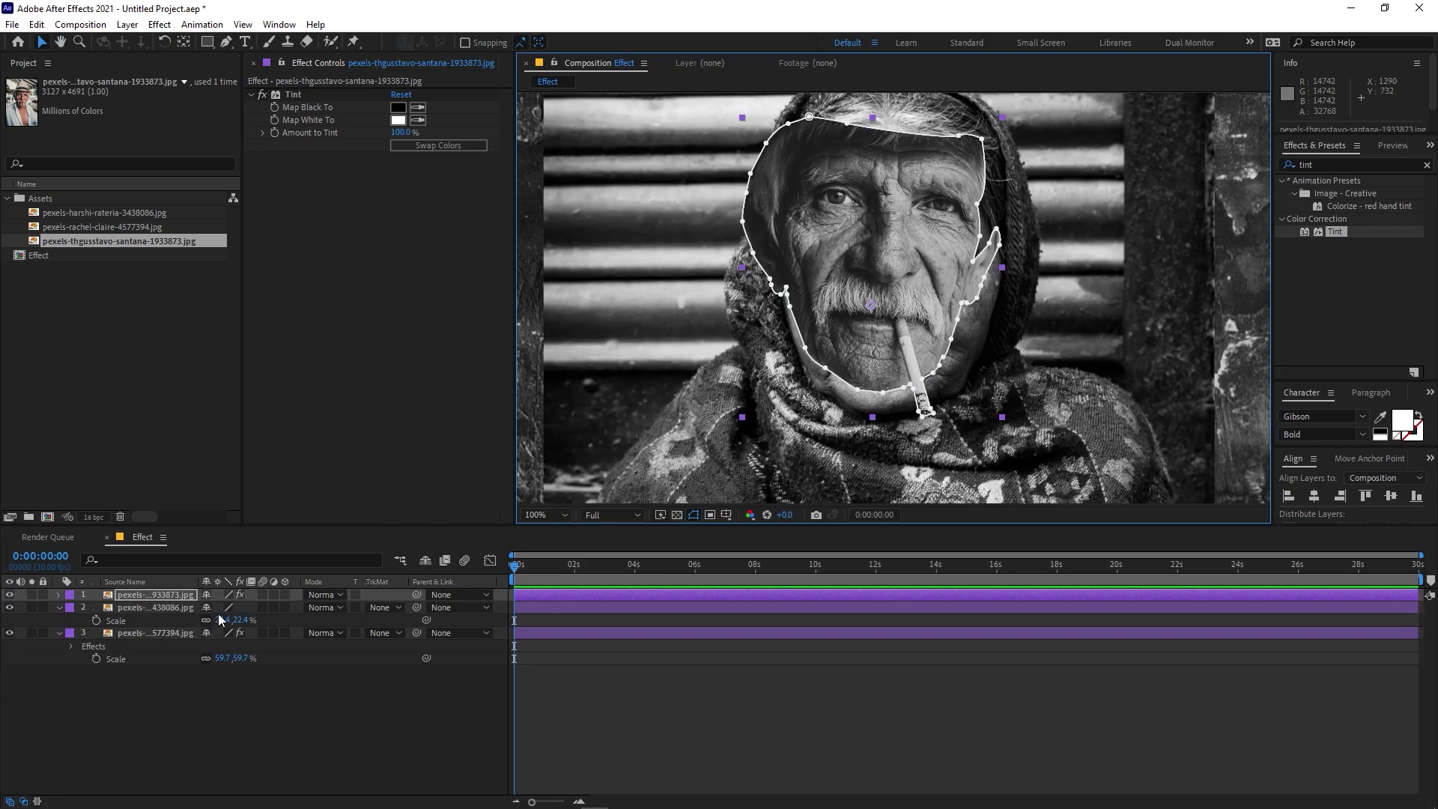
drag(228, 608, 237, 612)
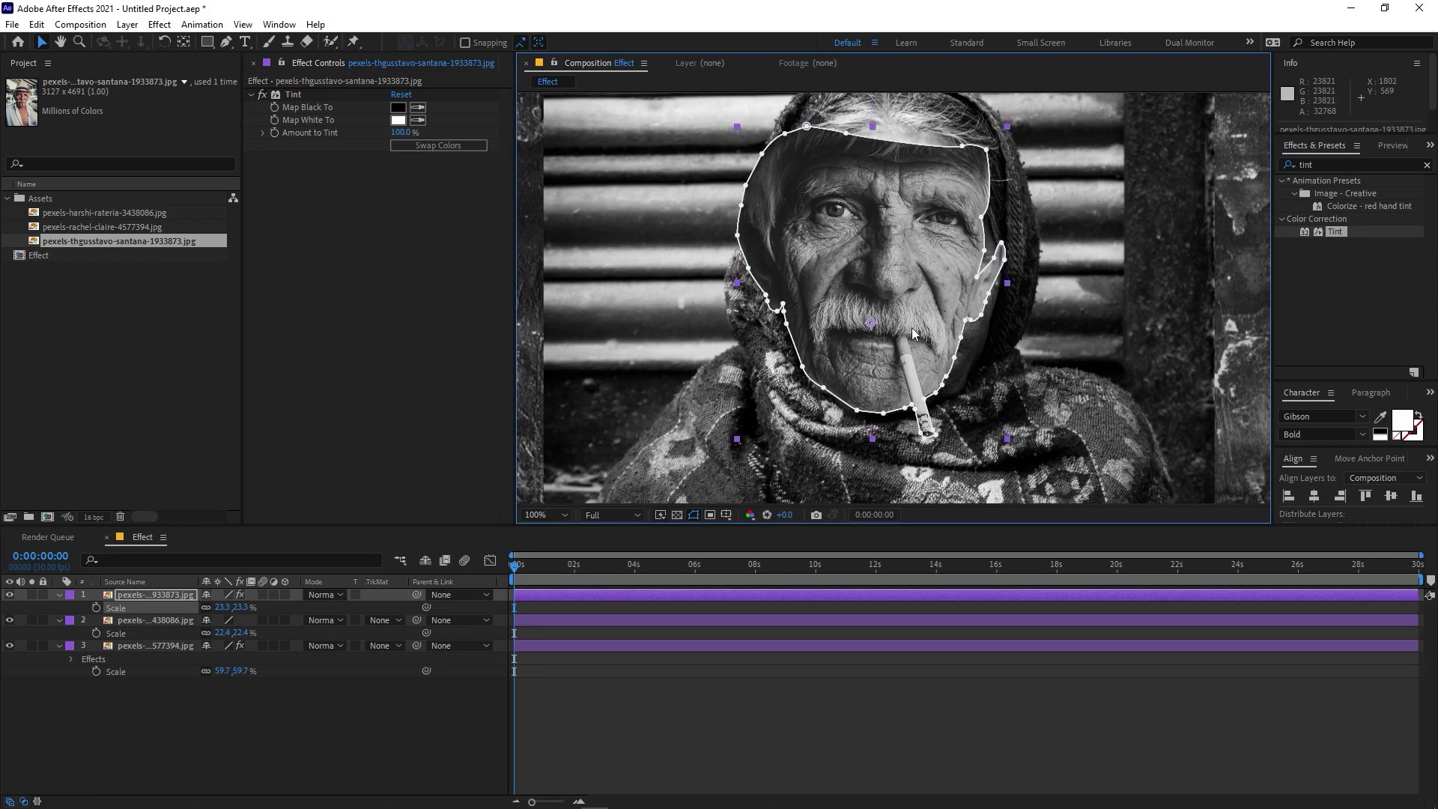
scroll(910, 326, down, 2)
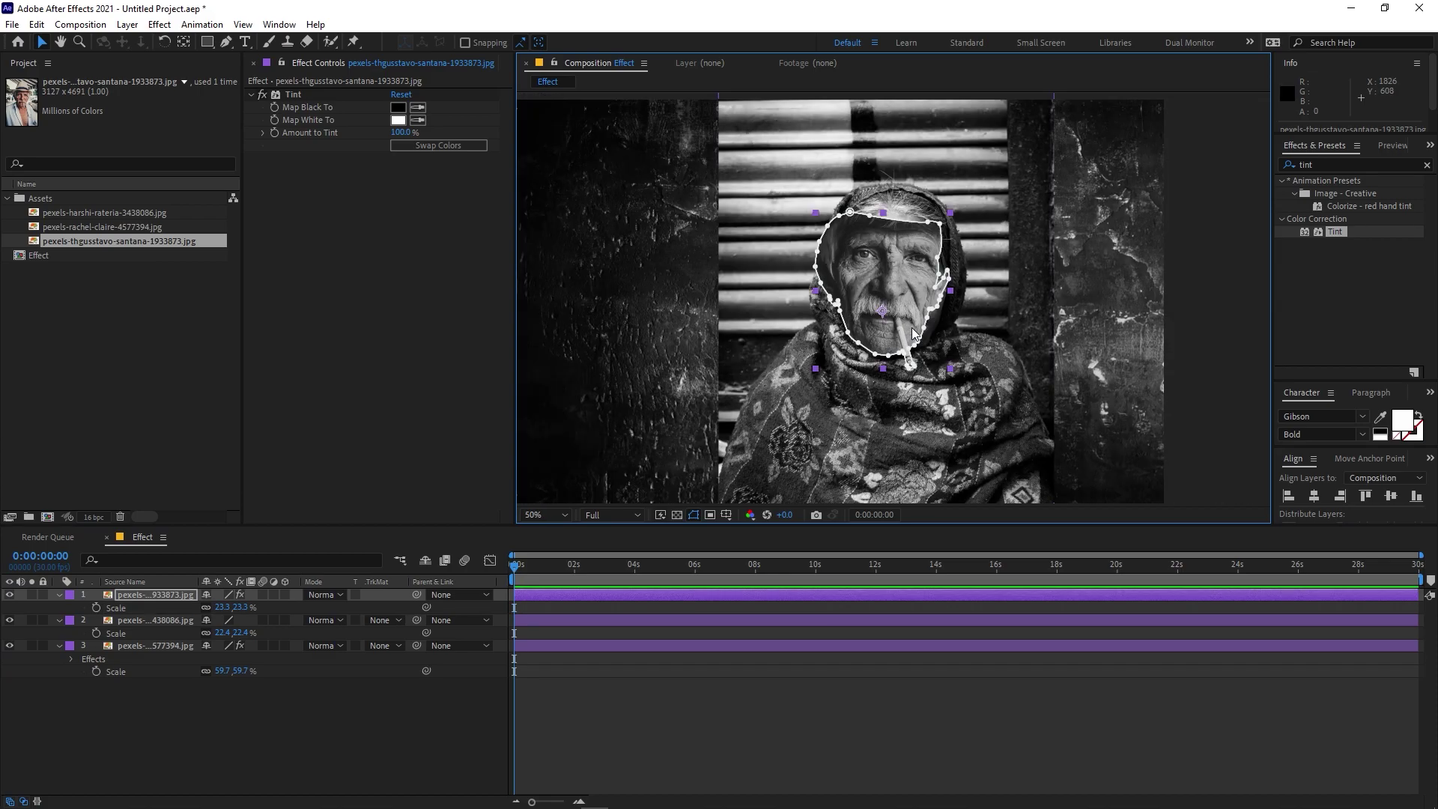
scroll(911, 327, down, 3)
drag(906, 304, 669, 305)
Step: Duplicate the man's masked portrait layer and name the upper copy Face and the lower one Body
click(171, 596)
key(ctrl+d)
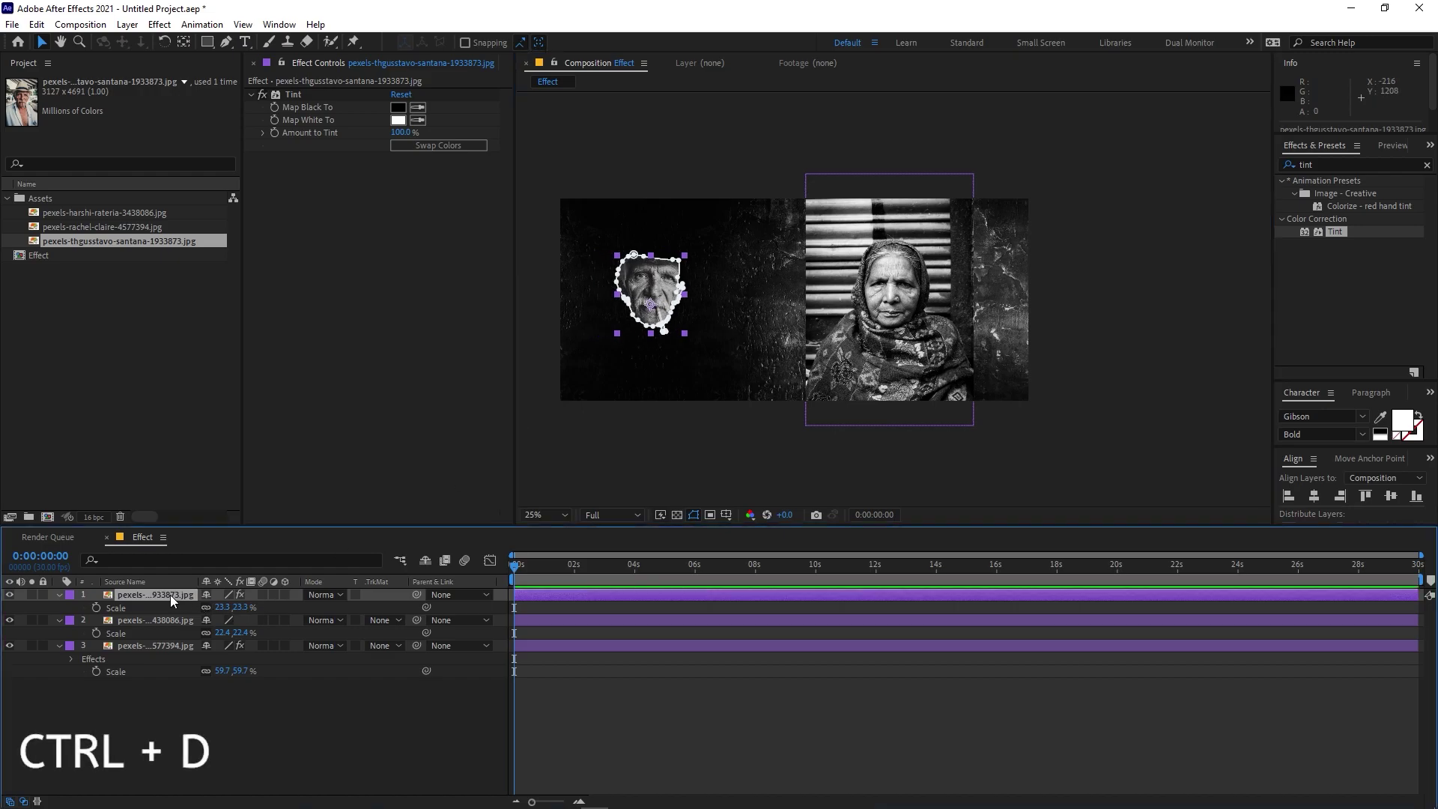
click(136, 607)
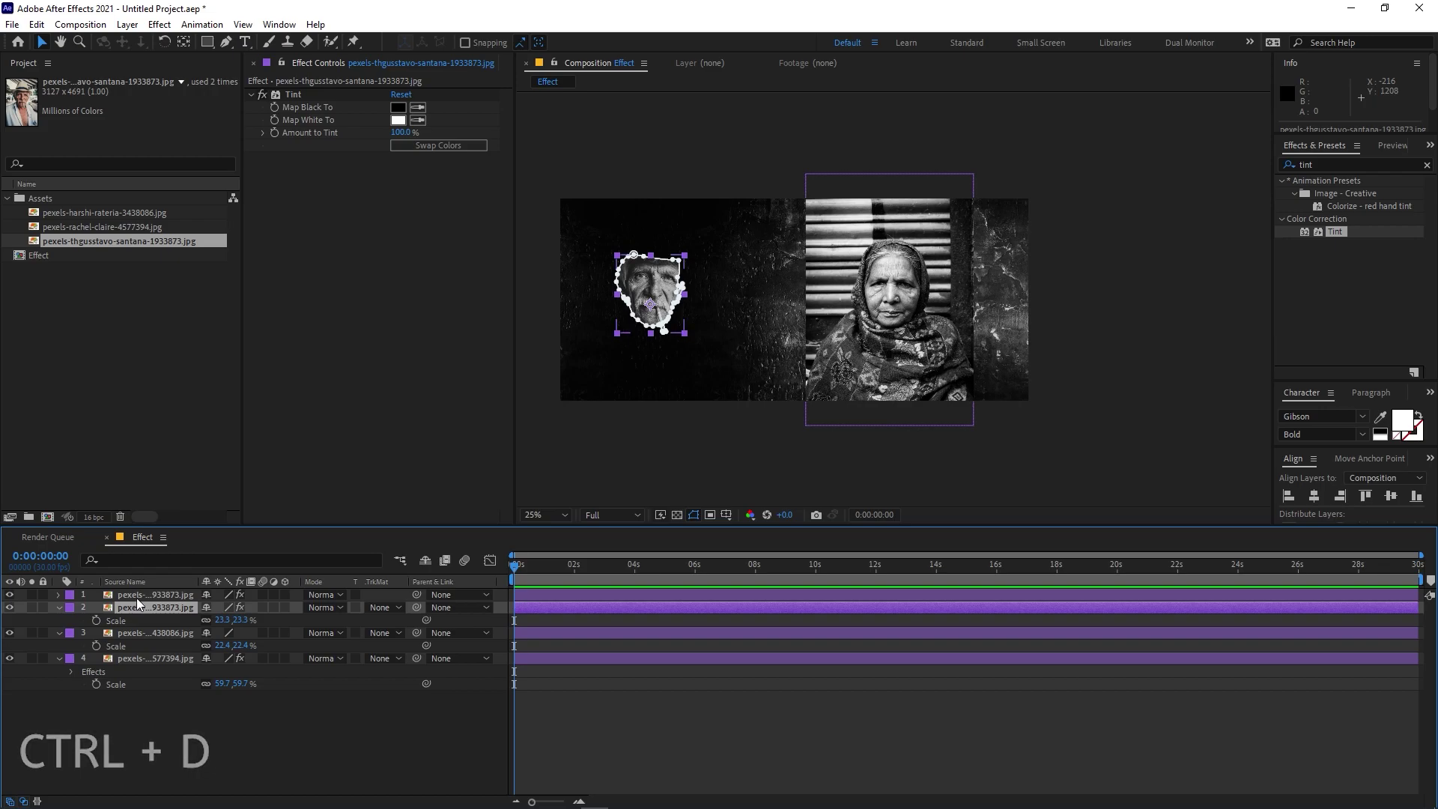
click(138, 597)
key(Return)
text(Face)
key(Return)
click(136, 604)
key(Return)
text(Body)
key(Return)
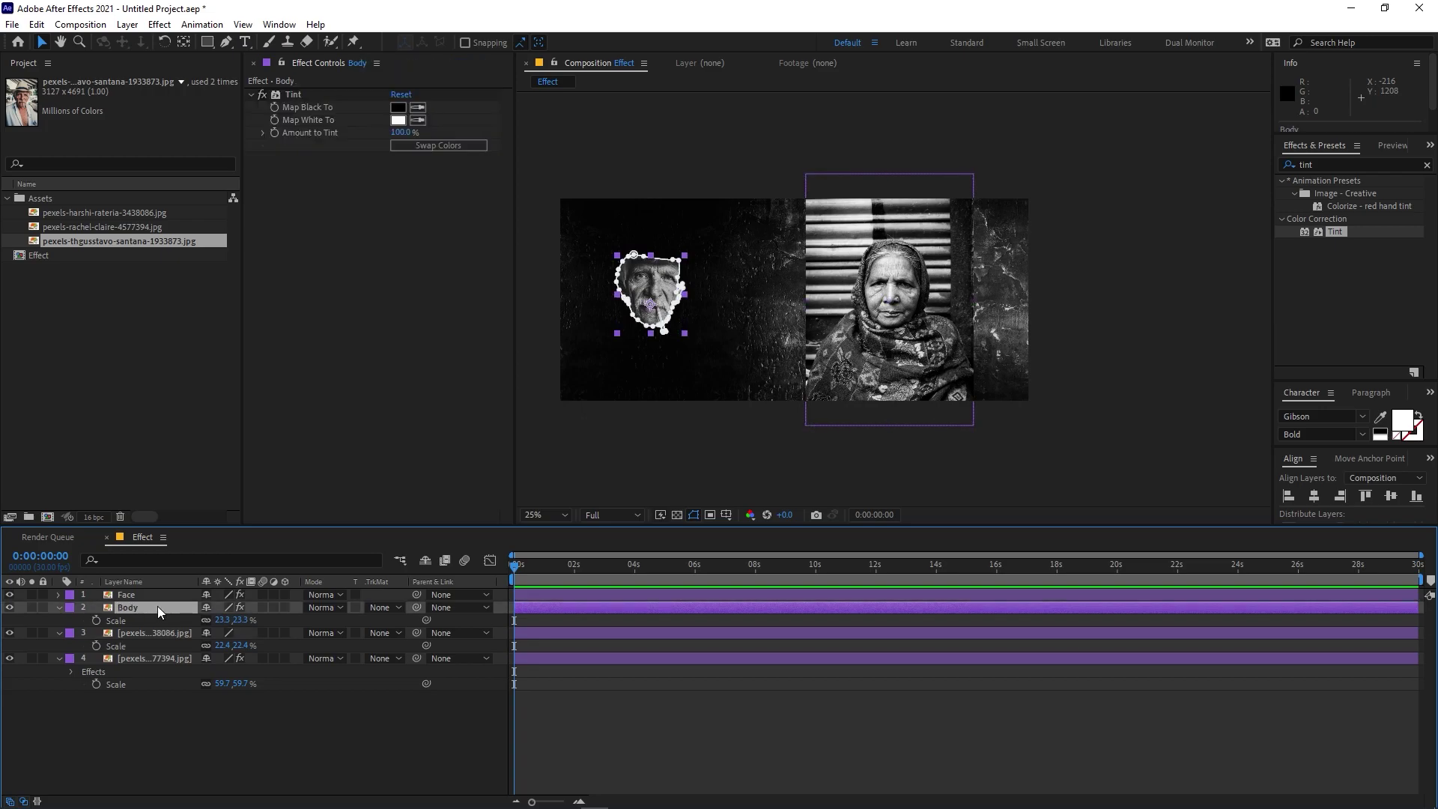
Step: Set the Body layer's Mask 1 mode to None
key(m)
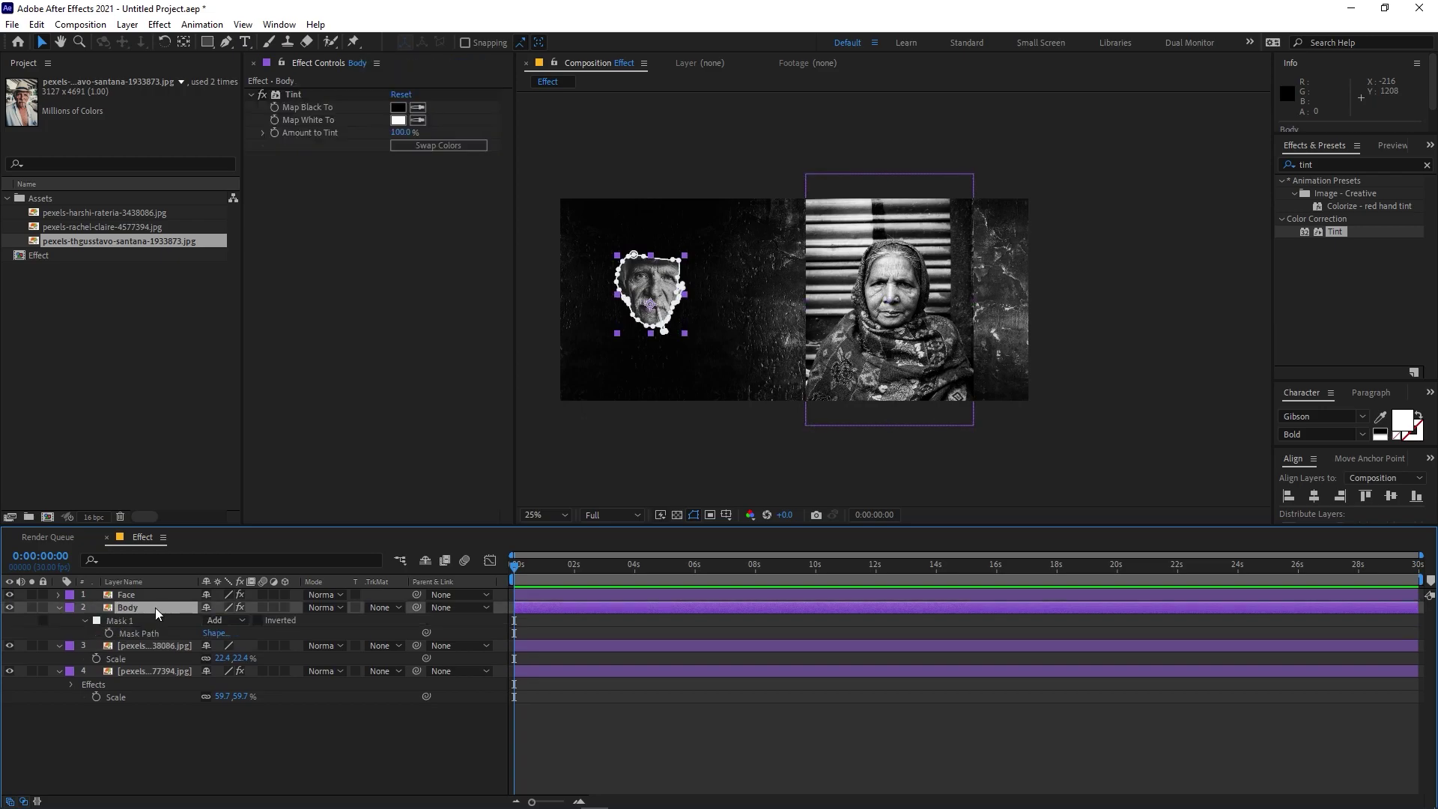
click(221, 620)
click(241, 636)
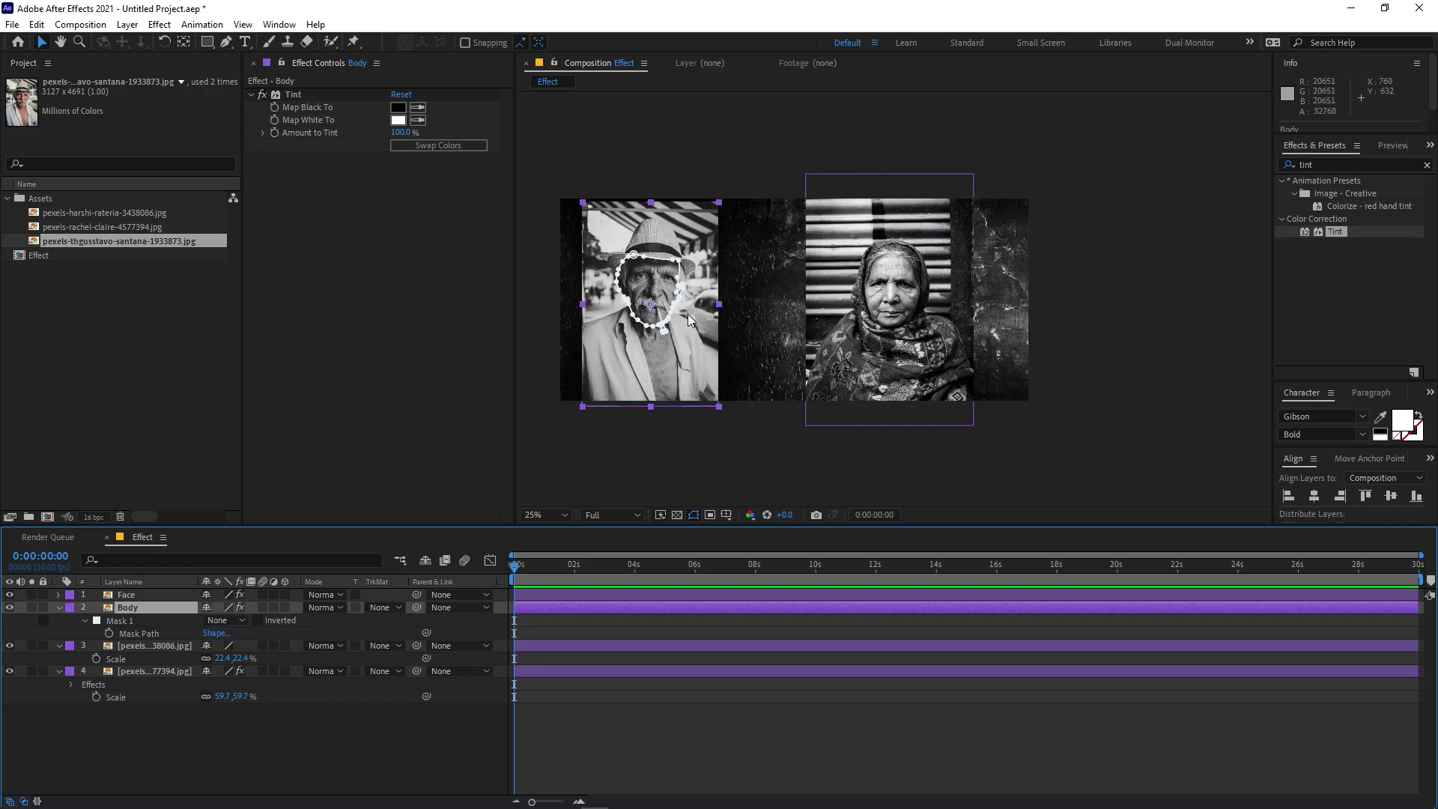
Step: Draw a second closed mask on the Body layer with the Pen tool, tracing around the man's hat, head, shoulders and jacket
drag(669, 309, 844, 298)
scroll(652, 311, up, 2)
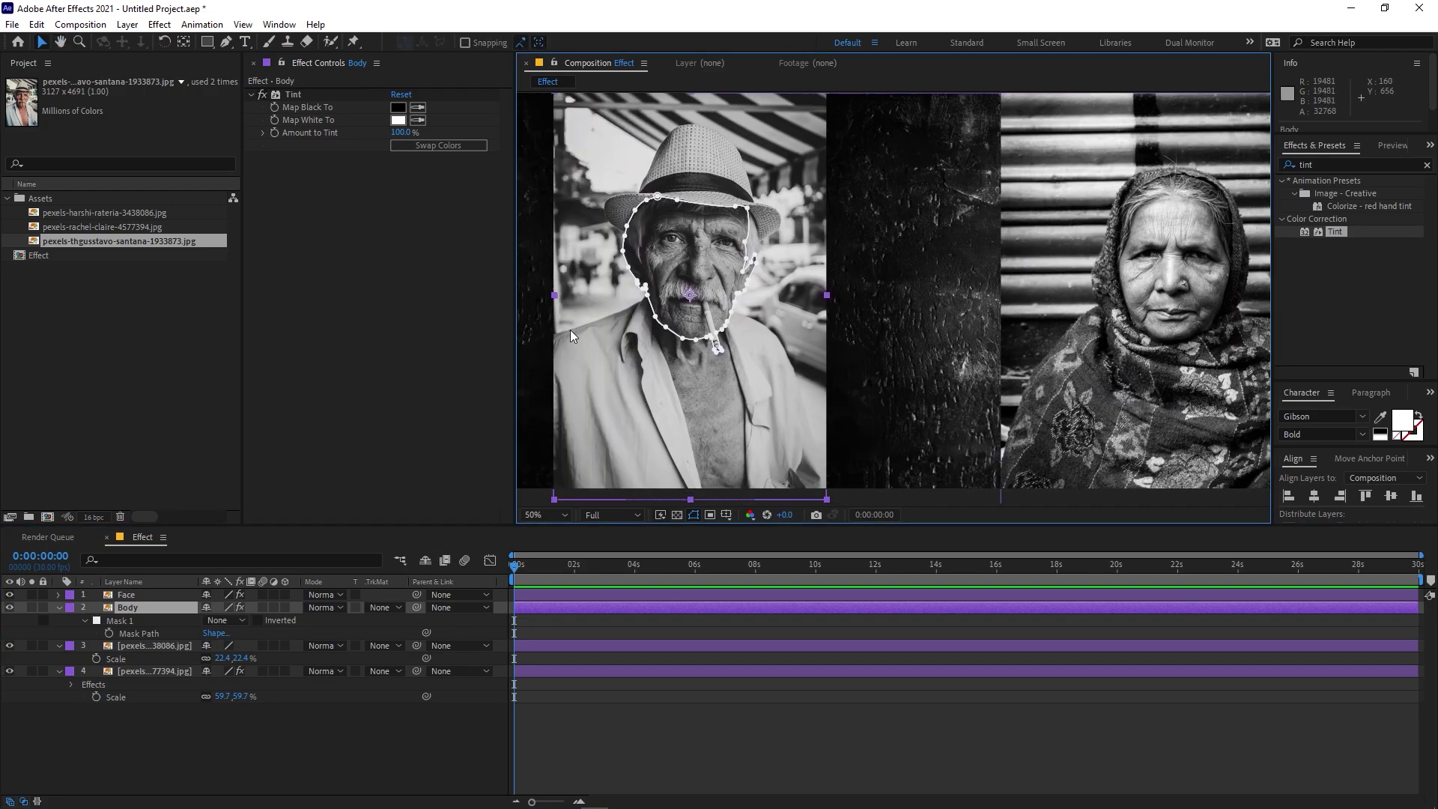
click(226, 43)
click(142, 607)
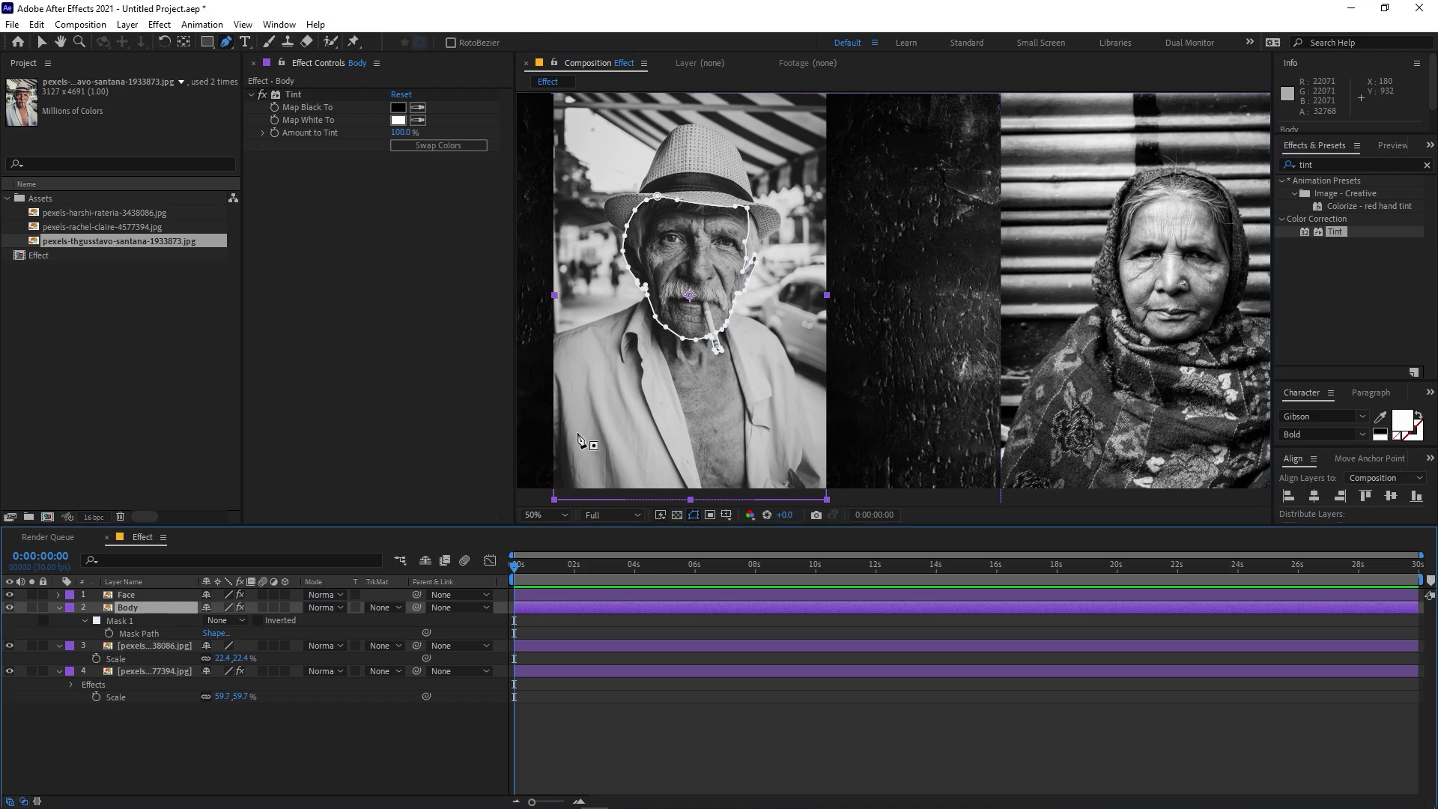
click(561, 330)
click(607, 315)
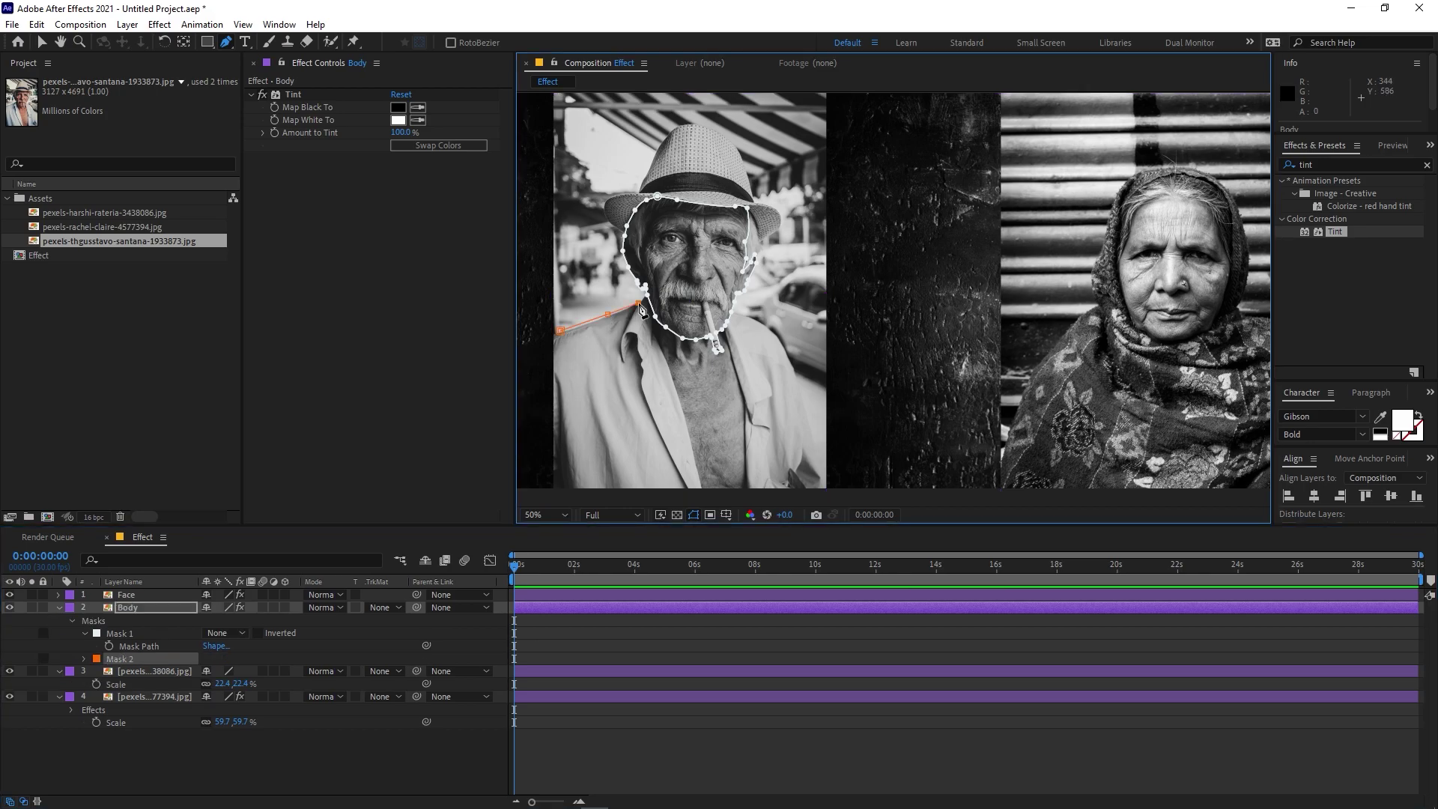
scroll(630, 287, up, 2)
click(914, 322)
drag(884, 289, 921, 450)
click(869, 283)
click(810, 247)
click(907, 383)
click(974, 207)
click(1068, 104)
drag(1175, 171, 786, 105)
click(980, 303)
click(1090, 394)
click(920, 220)
click(1131, 377)
scroll(967, 317, down, 1)
click(949, 439)
click(697, 272)
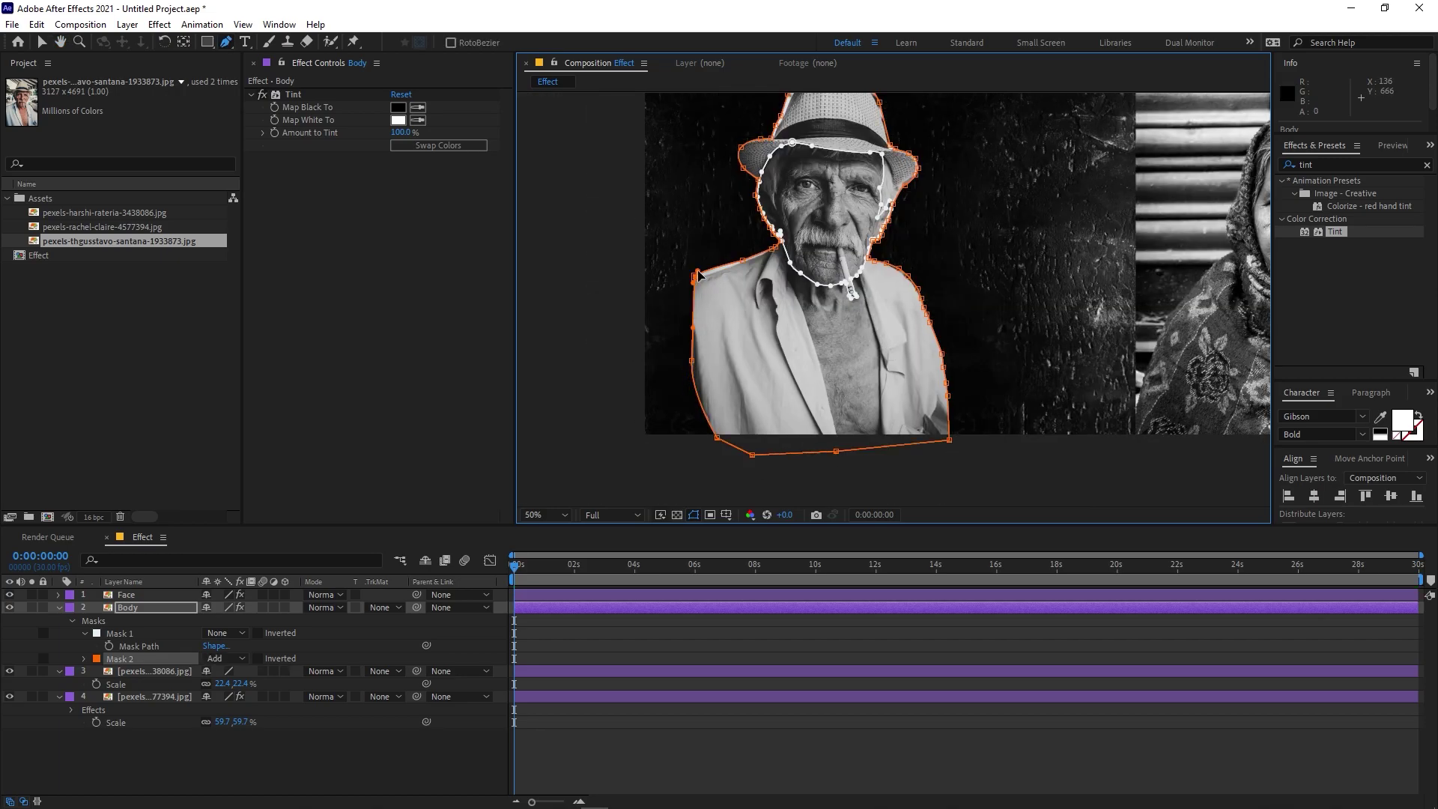
click(752, 710)
scroll(886, 273, down, 2)
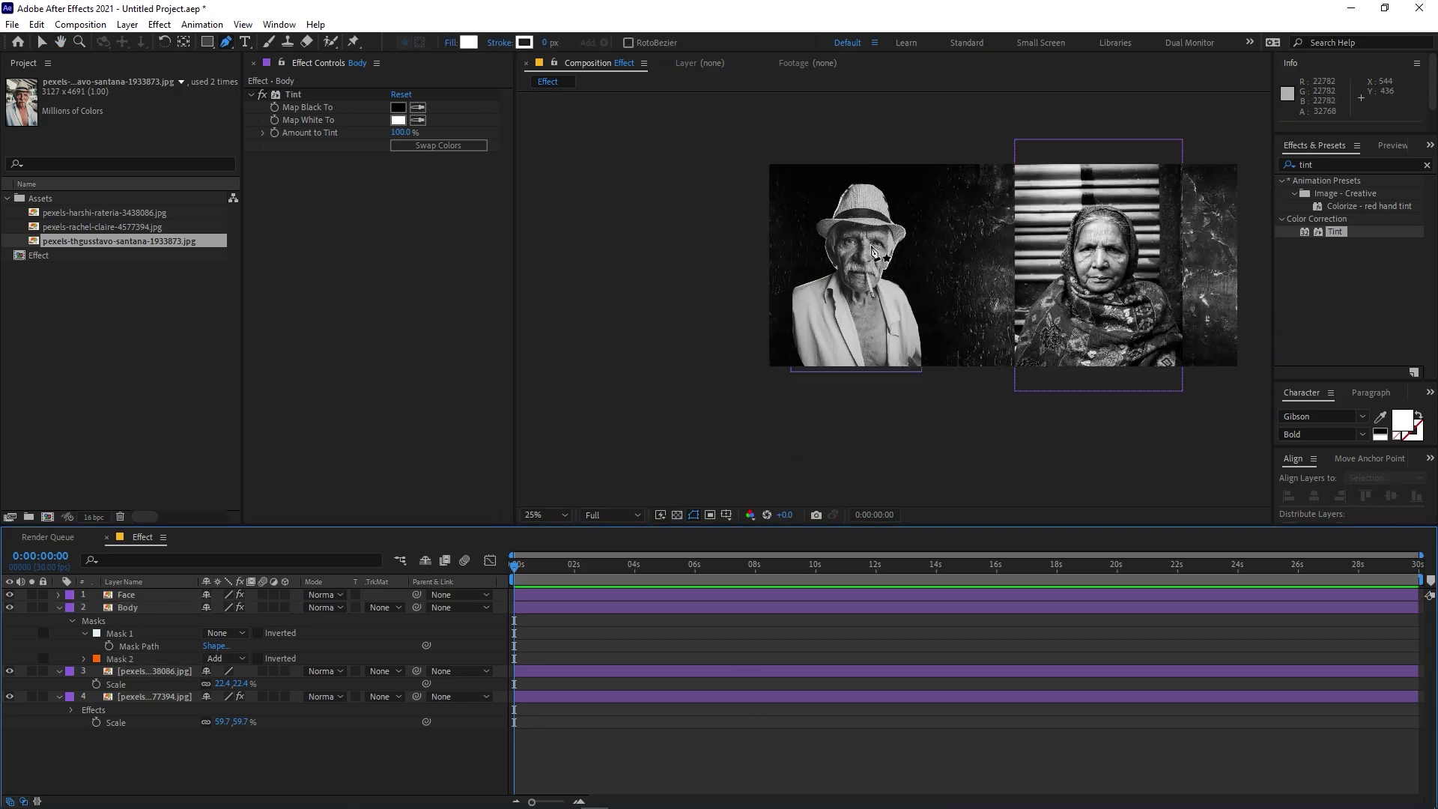
Step: Mask the woman's portrait with the Pen tool, tracing a closed path around her headscarf, shoulders and shawl
scroll(874, 254, up, 2)
click(143, 669)
drag(1123, 252, 665, 282)
key(g)
click(682, 436)
click(704, 351)
click(740, 299)
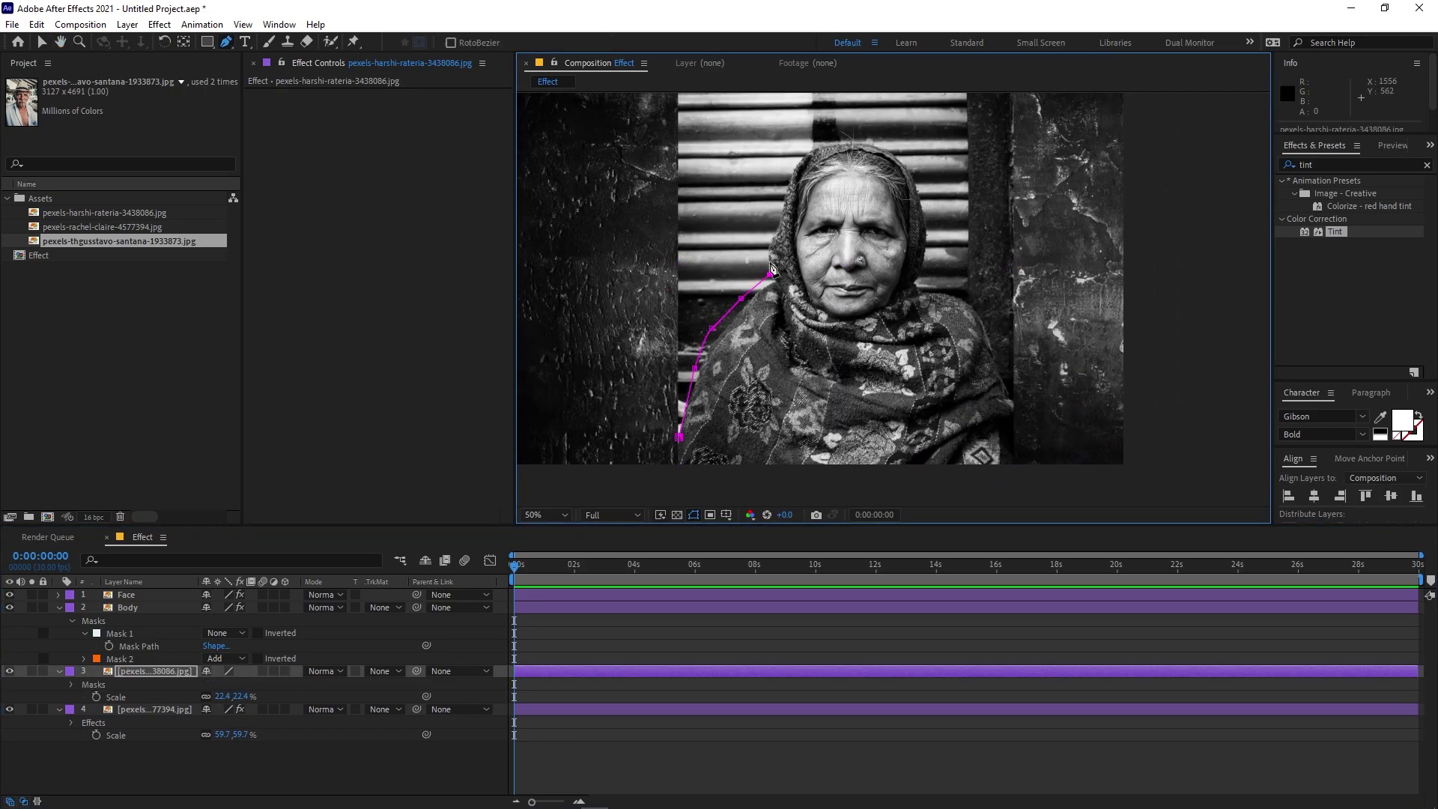
scroll(769, 276, up, 2)
click(827, 371)
drag(1124, 263, 636, 337)
scroll(870, 214, down, 1)
click(914, 359)
click(901, 449)
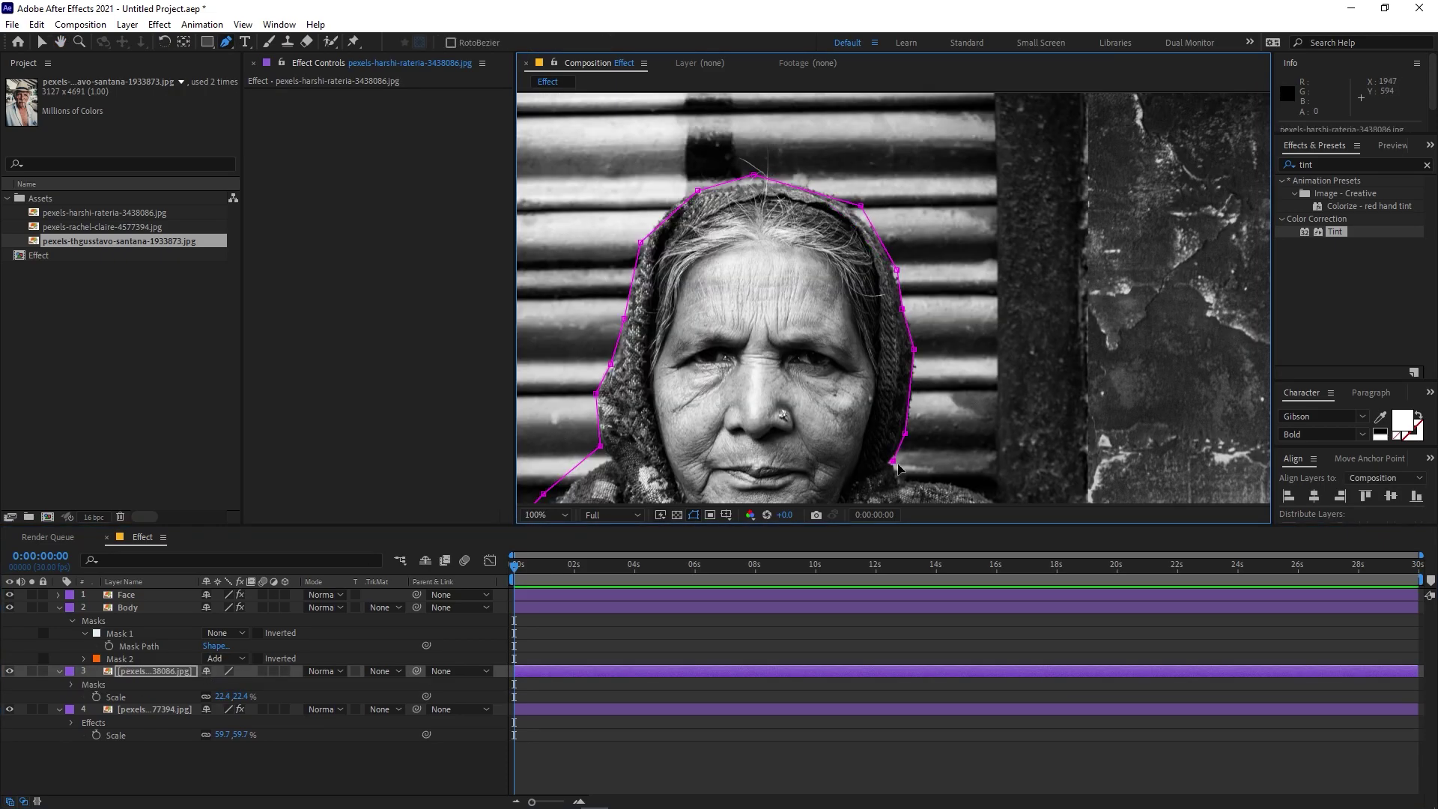
drag(975, 484, 865, 206)
click(943, 338)
scroll(972, 408, down, 1)
click(893, 302)
click(604, 246)
scroll(942, 393, down, 1)
drag(847, 347, 862, 342)
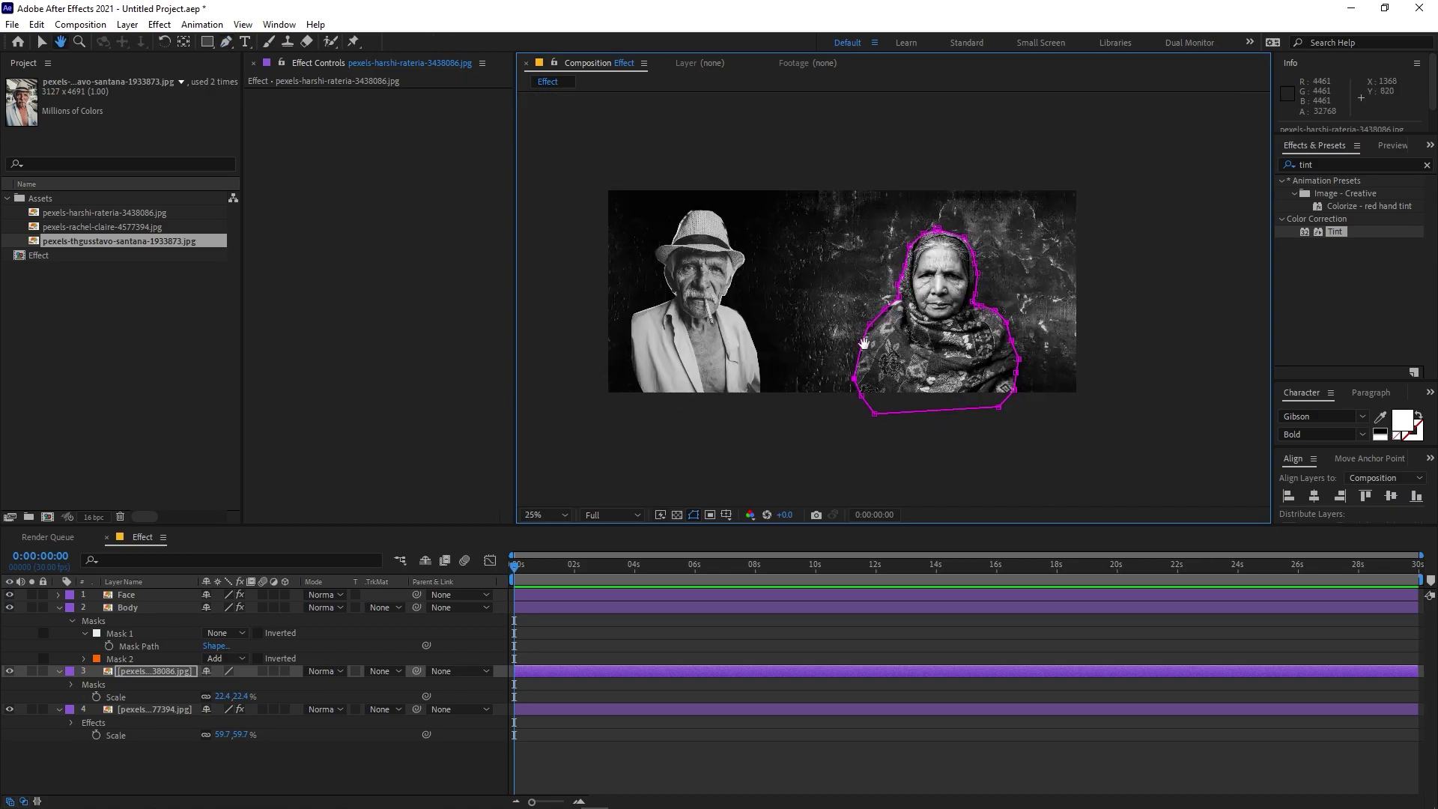
Step: Collapse the Body layer's mask properties and move the woman's cut-out slightly to the right
click(58, 607)
click(225, 711)
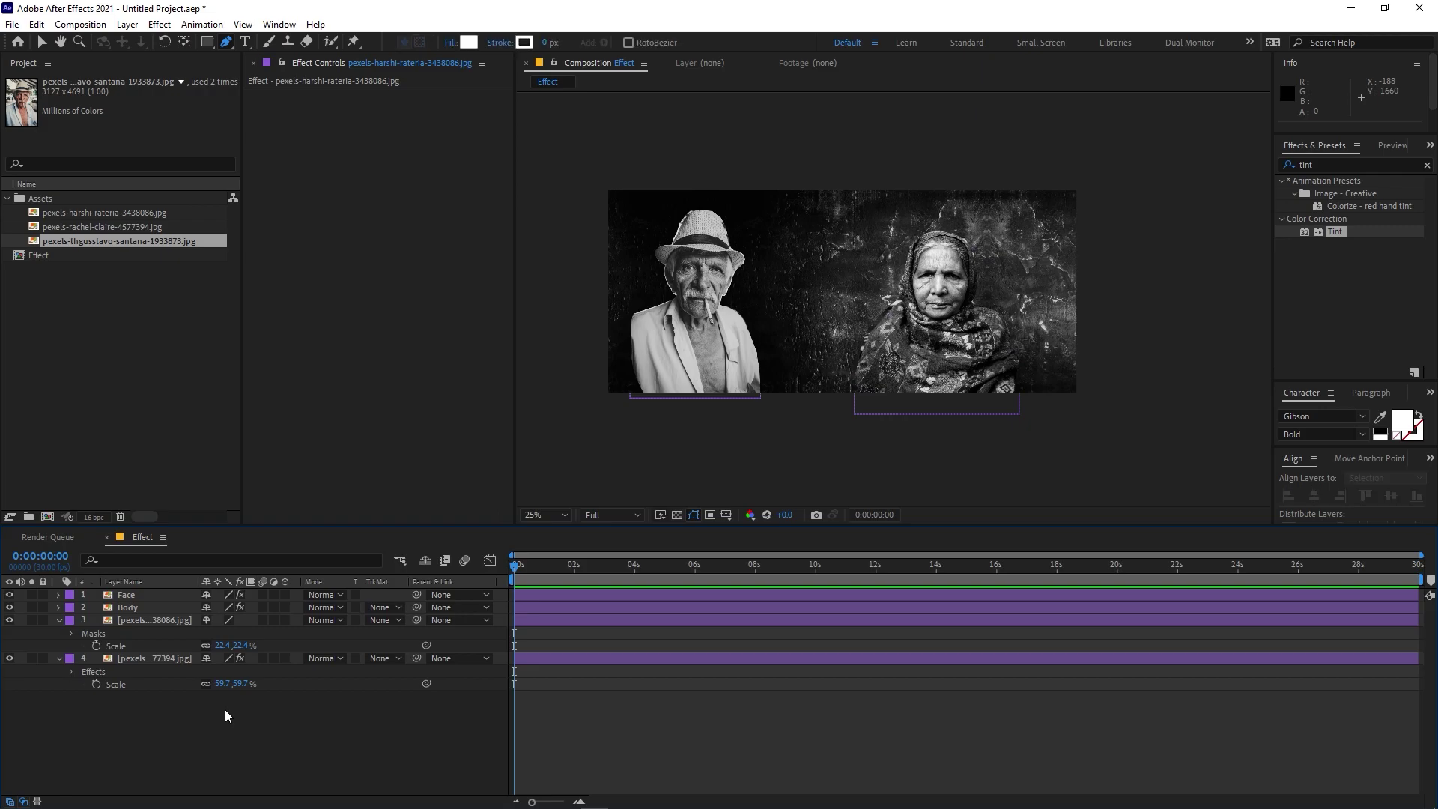
click(41, 42)
click(968, 356)
drag(971, 349, 978, 349)
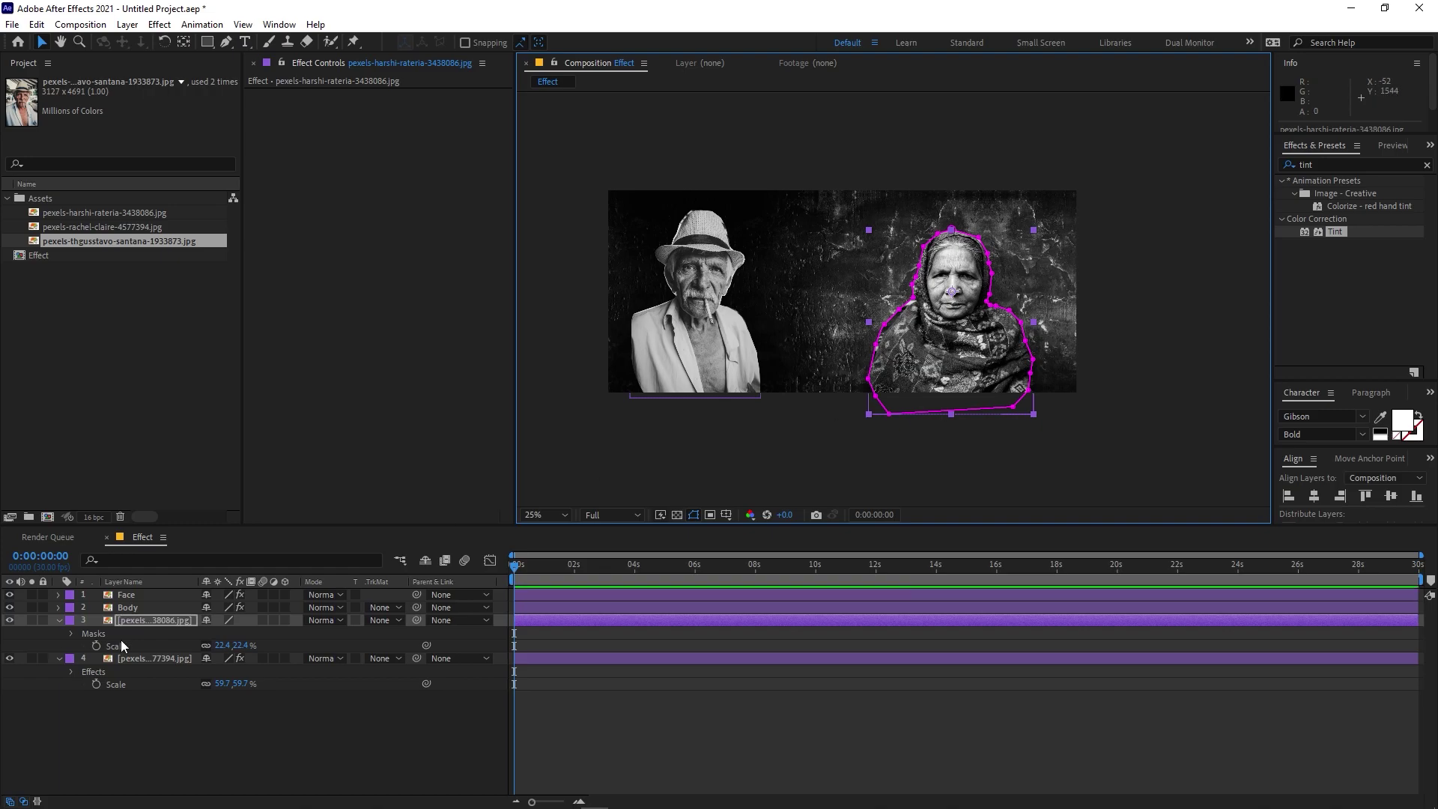
Step: Move the Face and Body layers together to the right, closer to the woman
click(128, 607)
shift+click(126, 595)
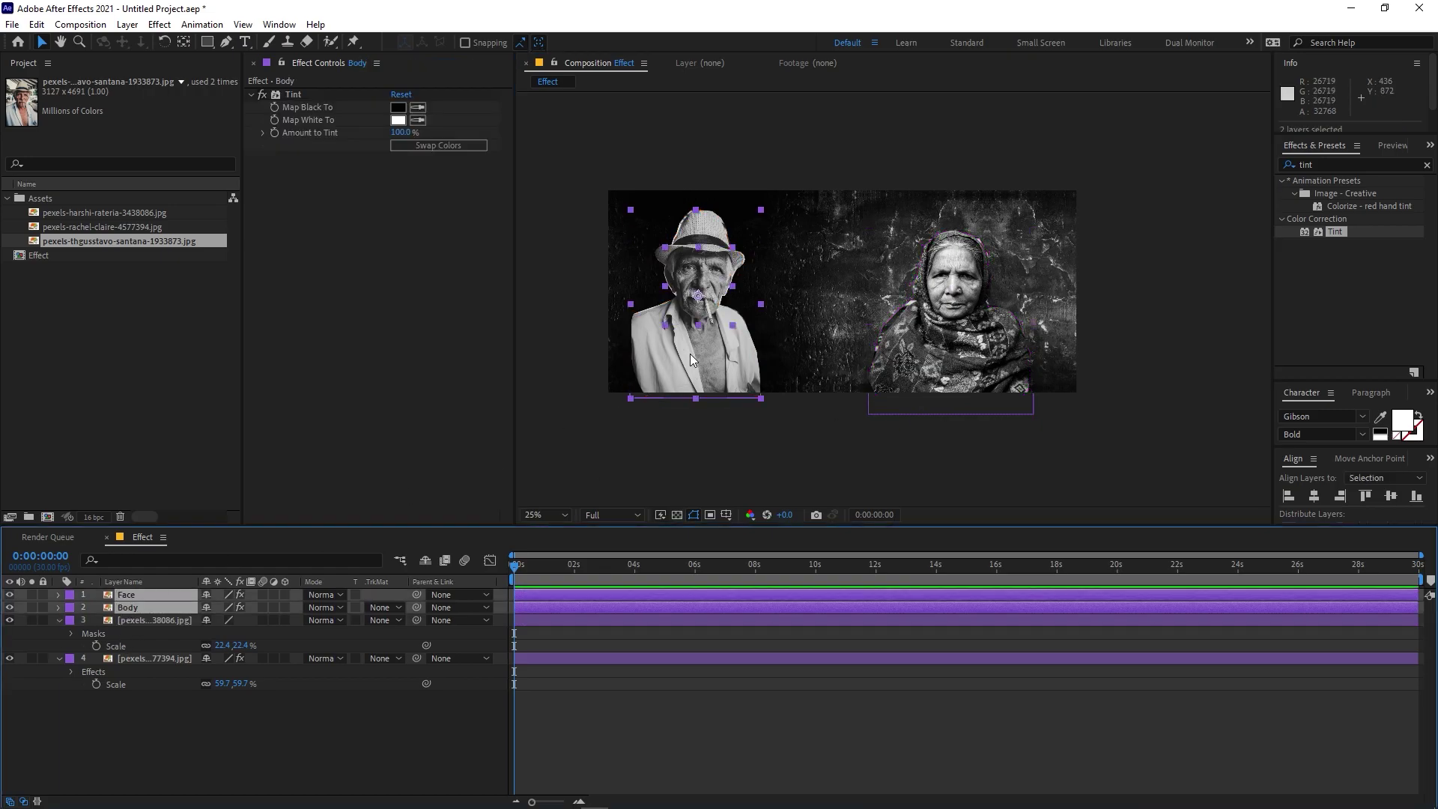
drag(692, 357, 723, 355)
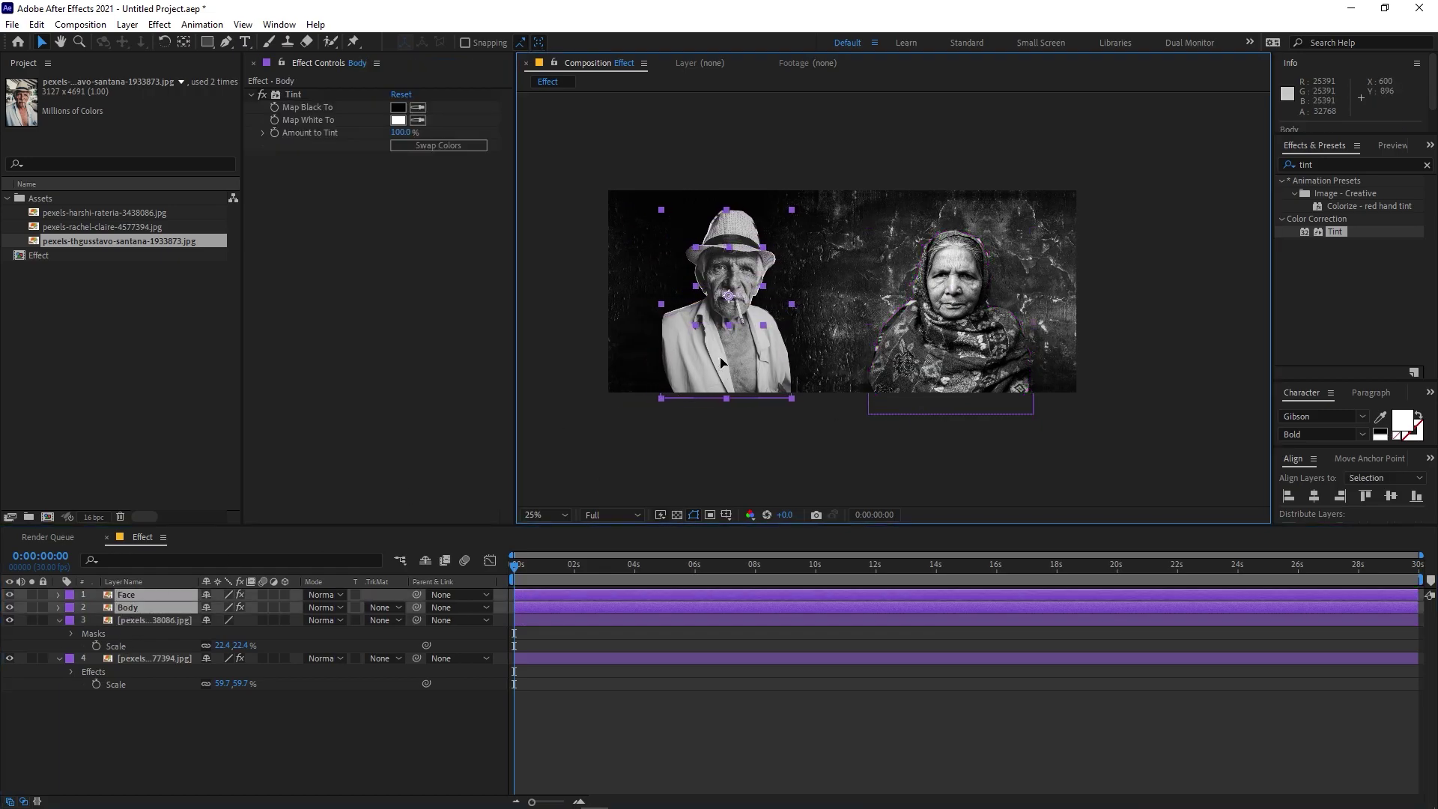
Step: Hide the Face layer, and on the Body layer set Mask 1 to Subtract and Mask 2 to Intersect
click(123, 596)
click(9, 595)
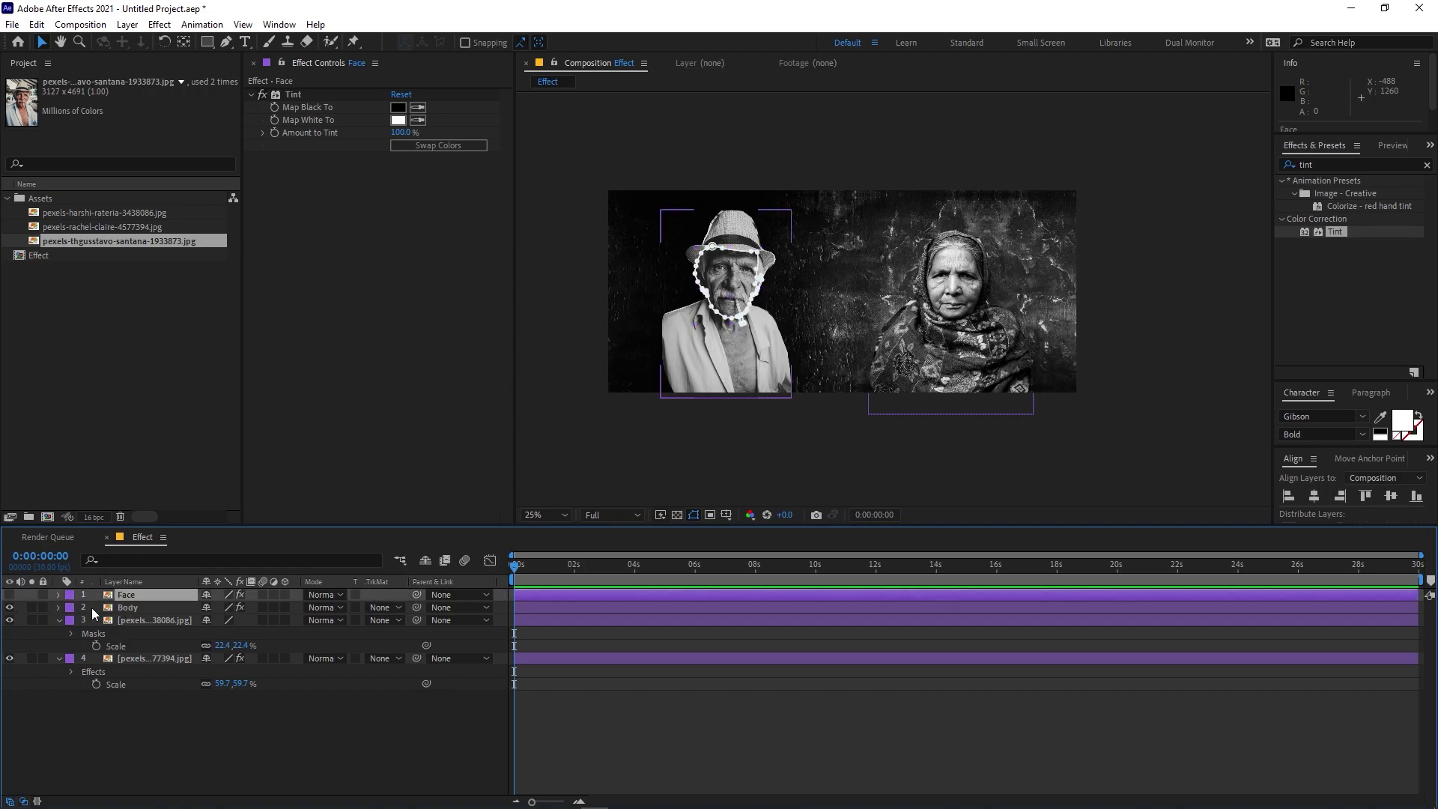
click(128, 608)
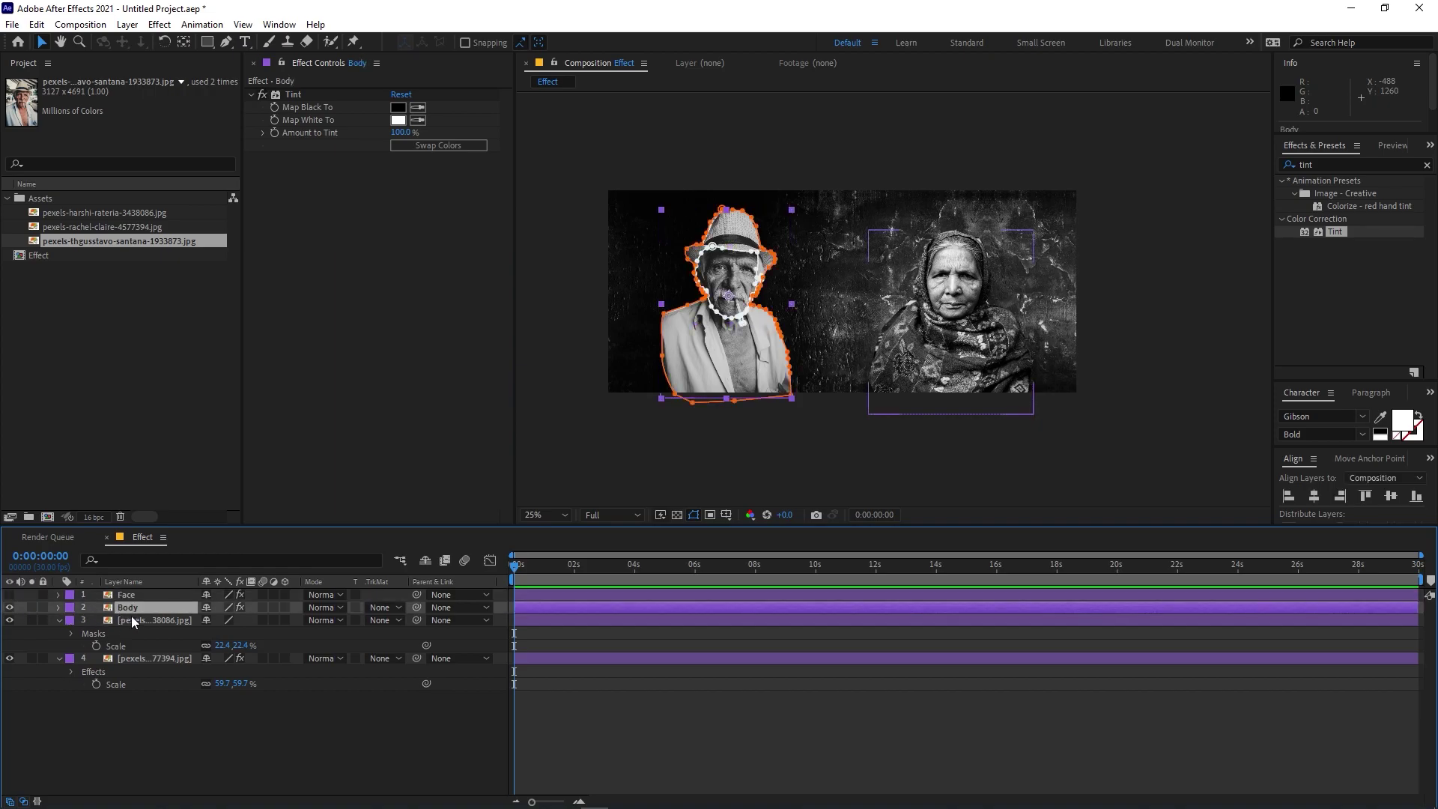
key(m)
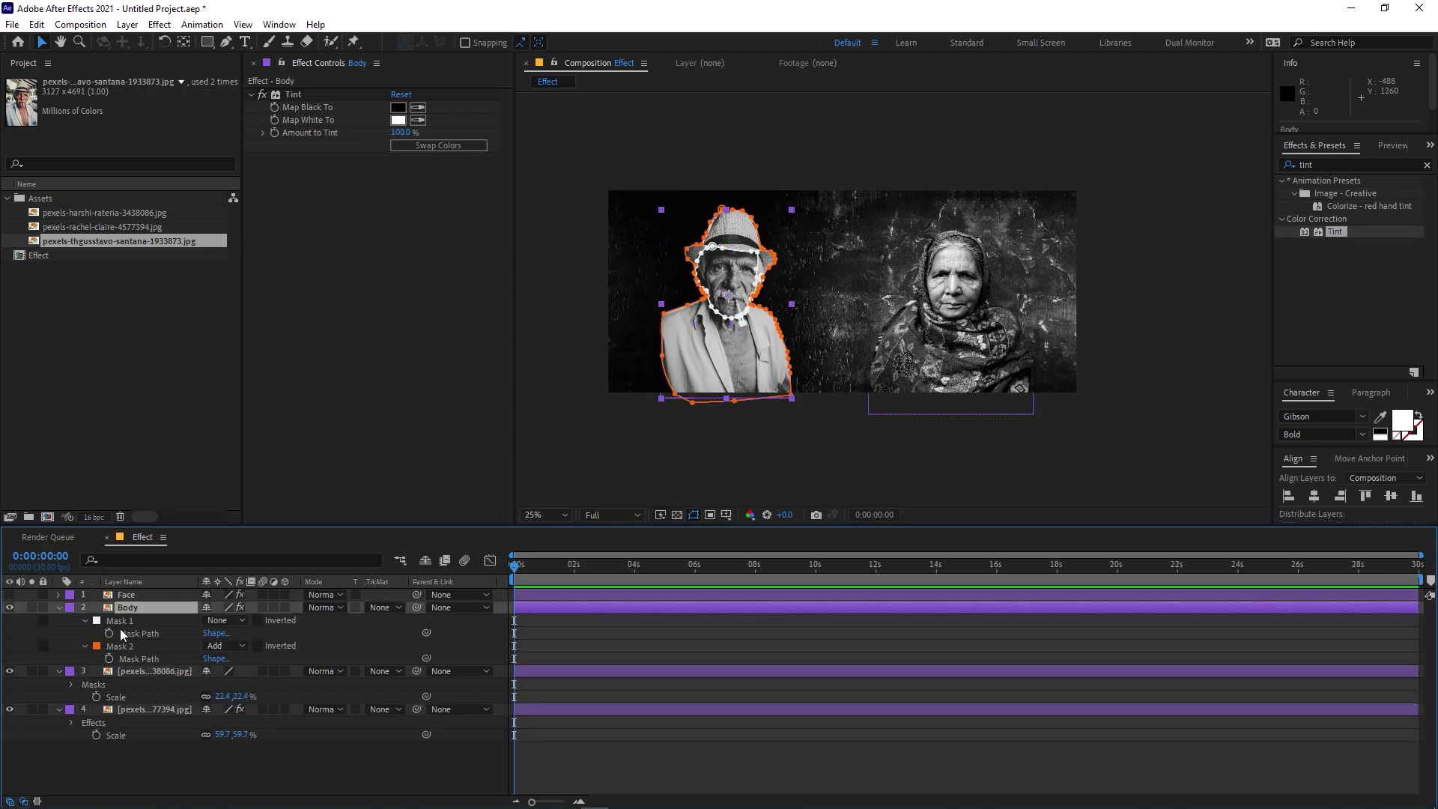
click(236, 621)
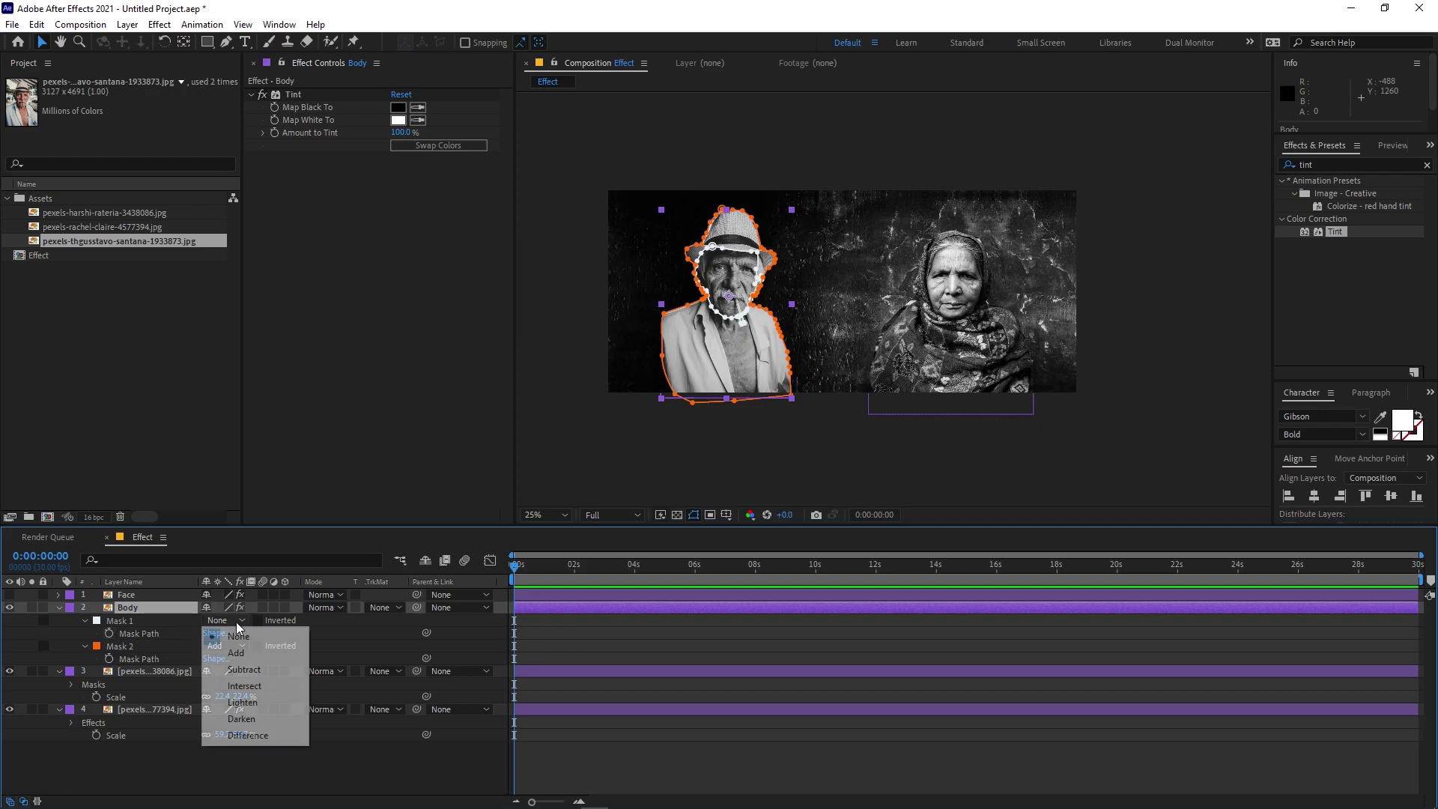
click(238, 670)
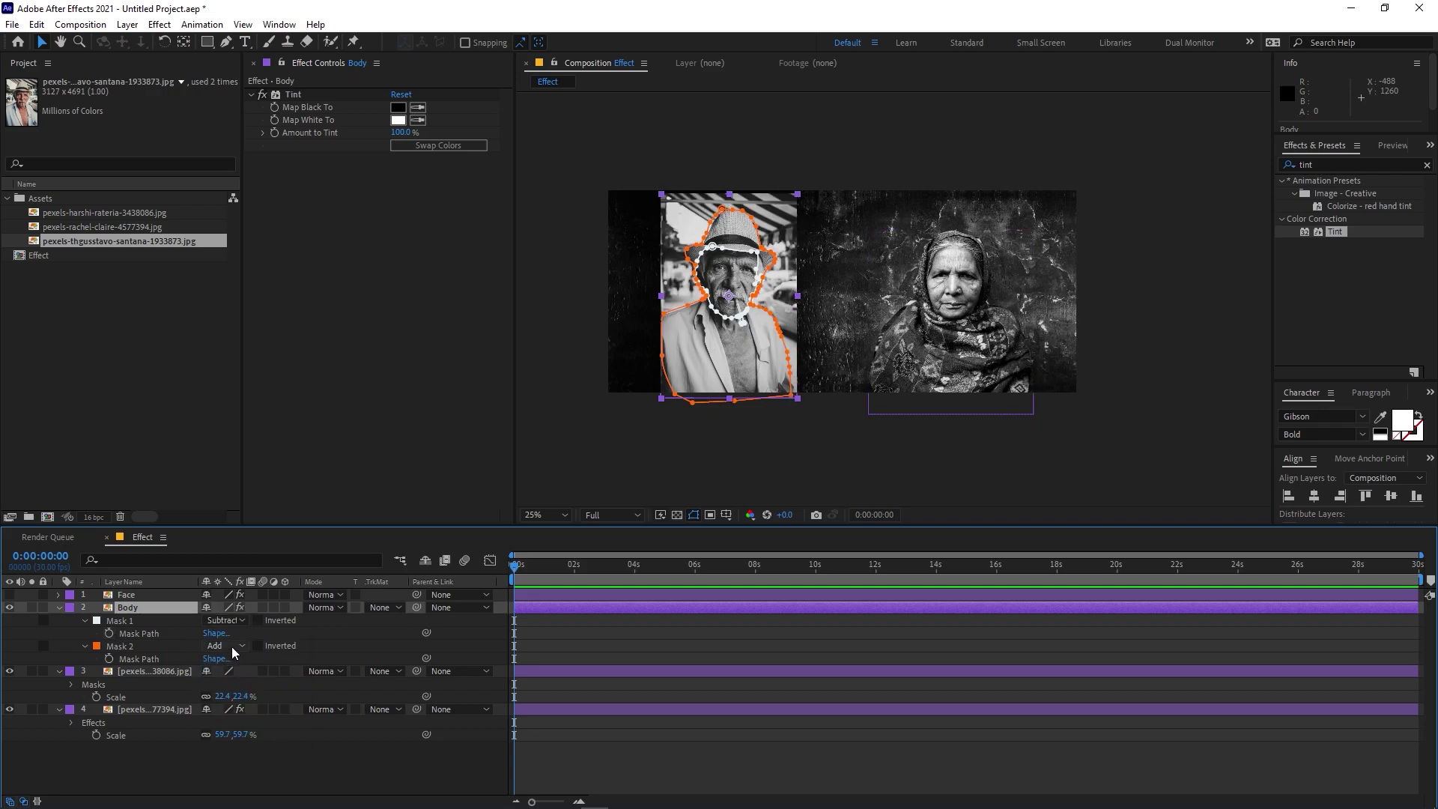
click(232, 646)
click(239, 712)
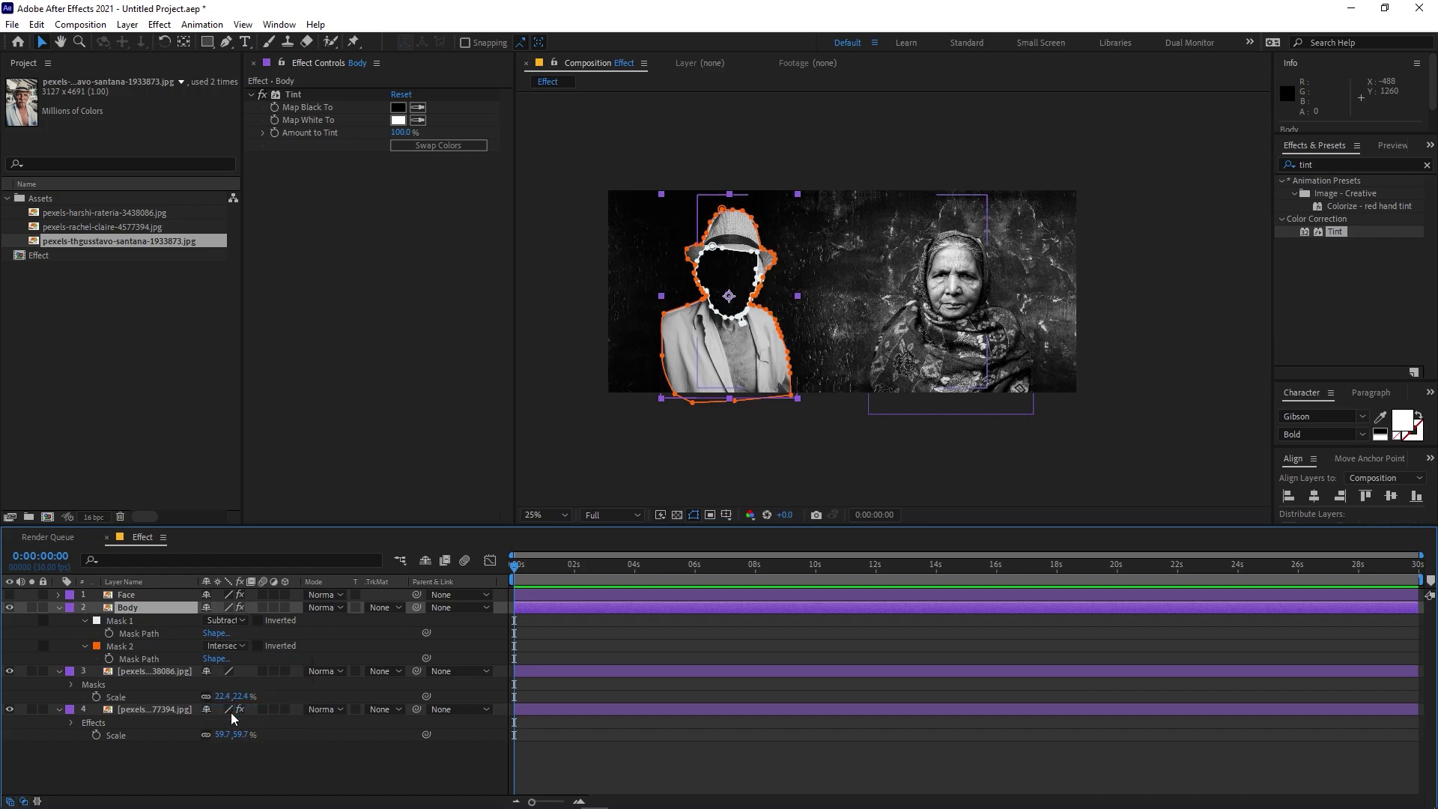
Step: Collapse the Body layer's mask properties and make the Face layer visible again
click(429, 632)
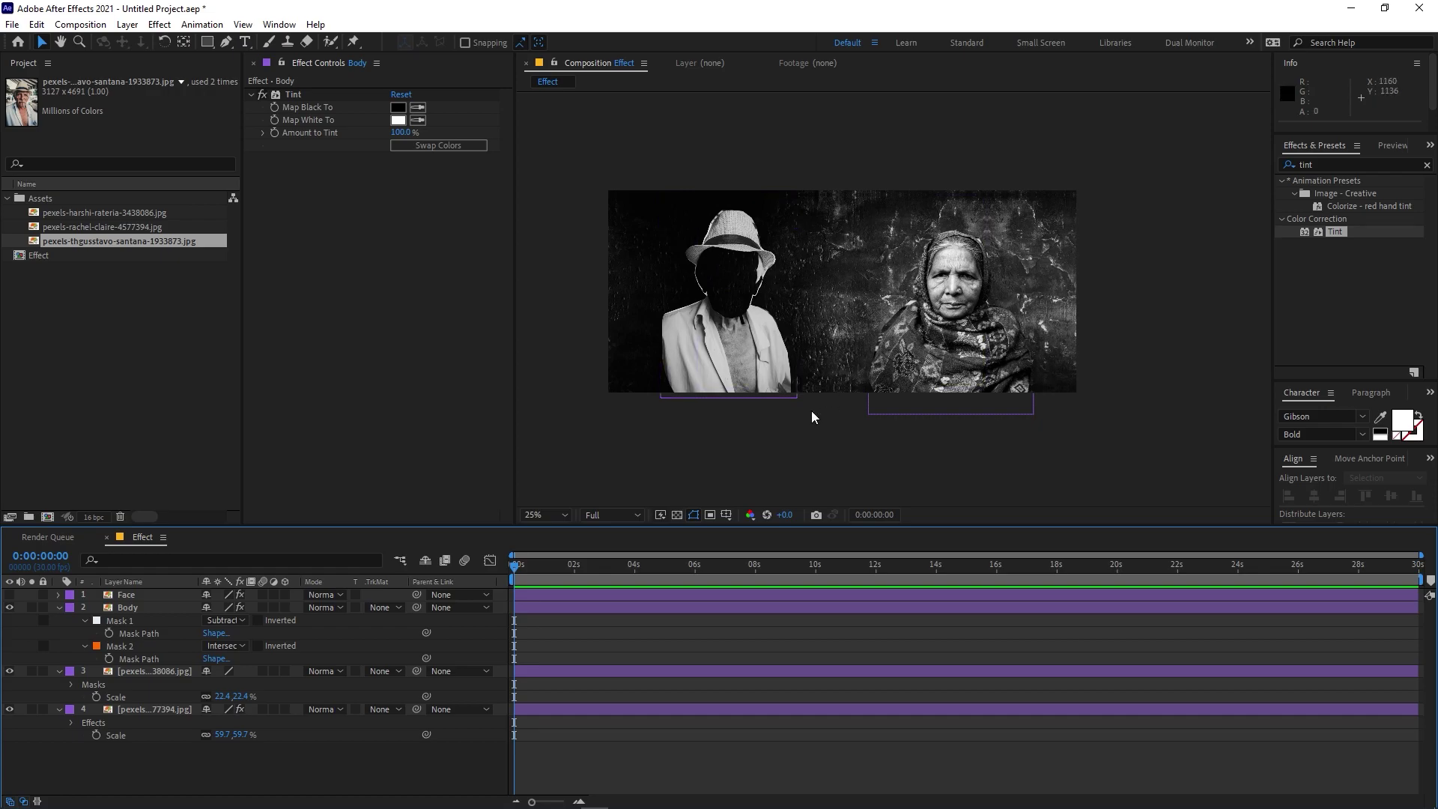
click(59, 607)
click(9, 595)
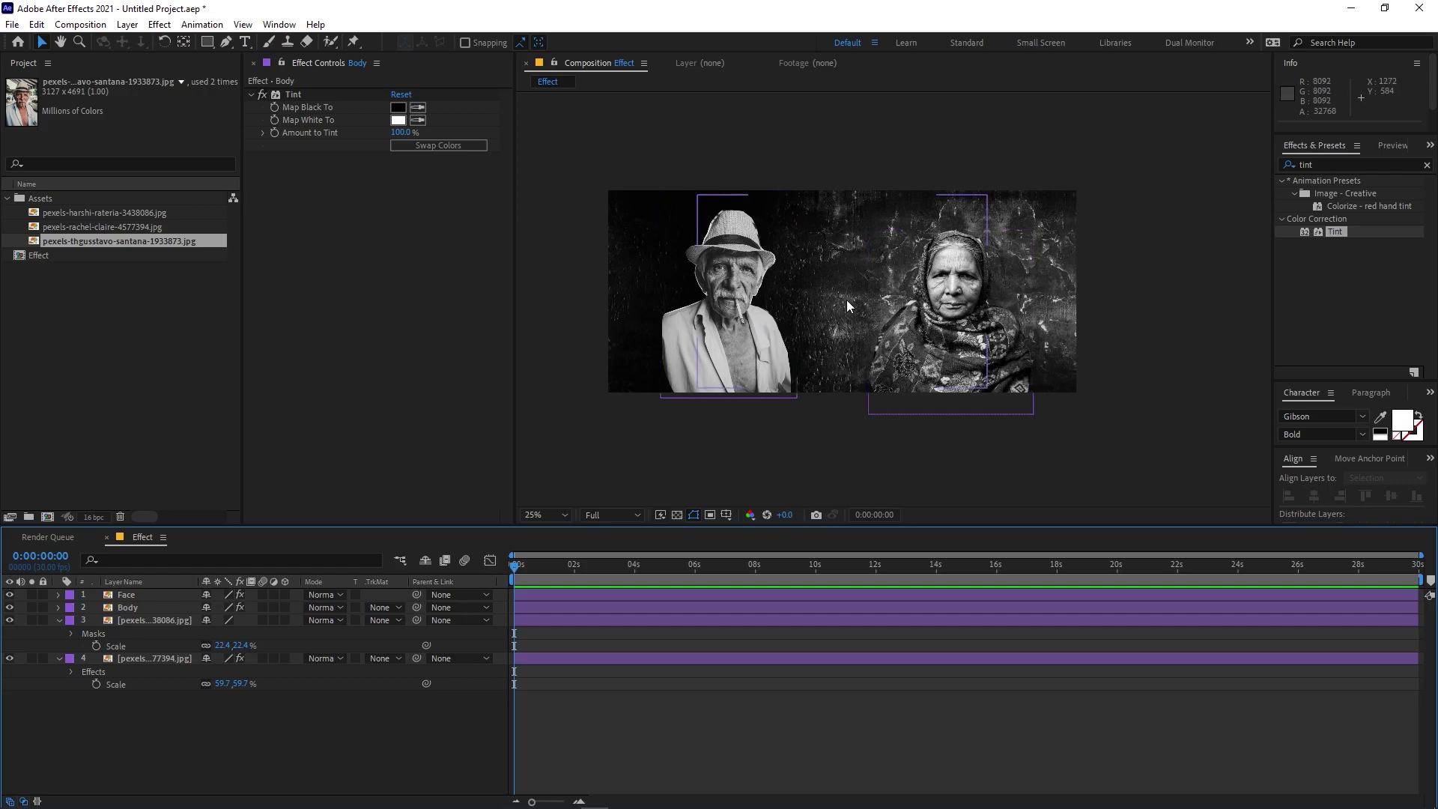
Step: Add a Position keyframe to the Face layer and move that keyframe to the 2-second mark
click(128, 596)
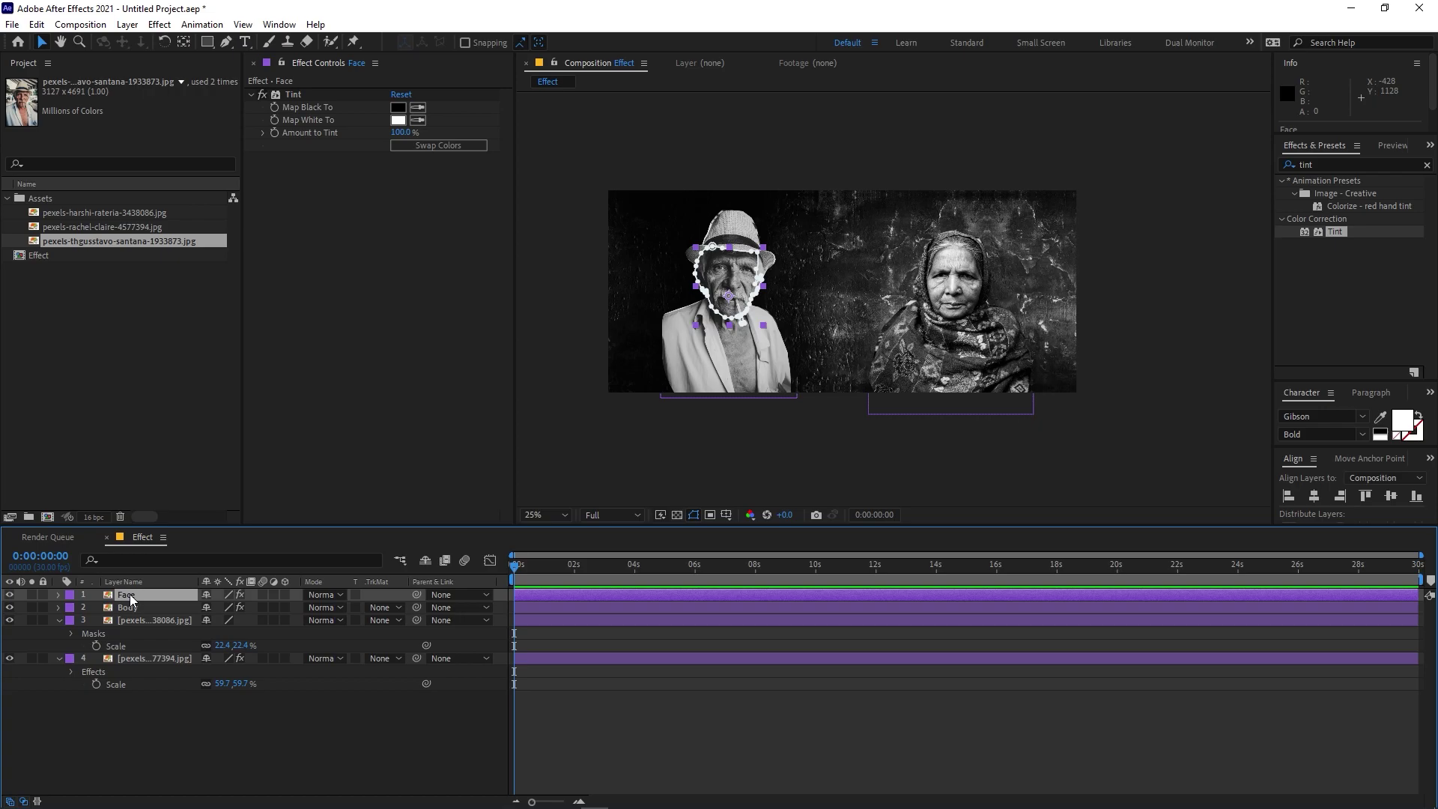
key(p)
click(95, 607)
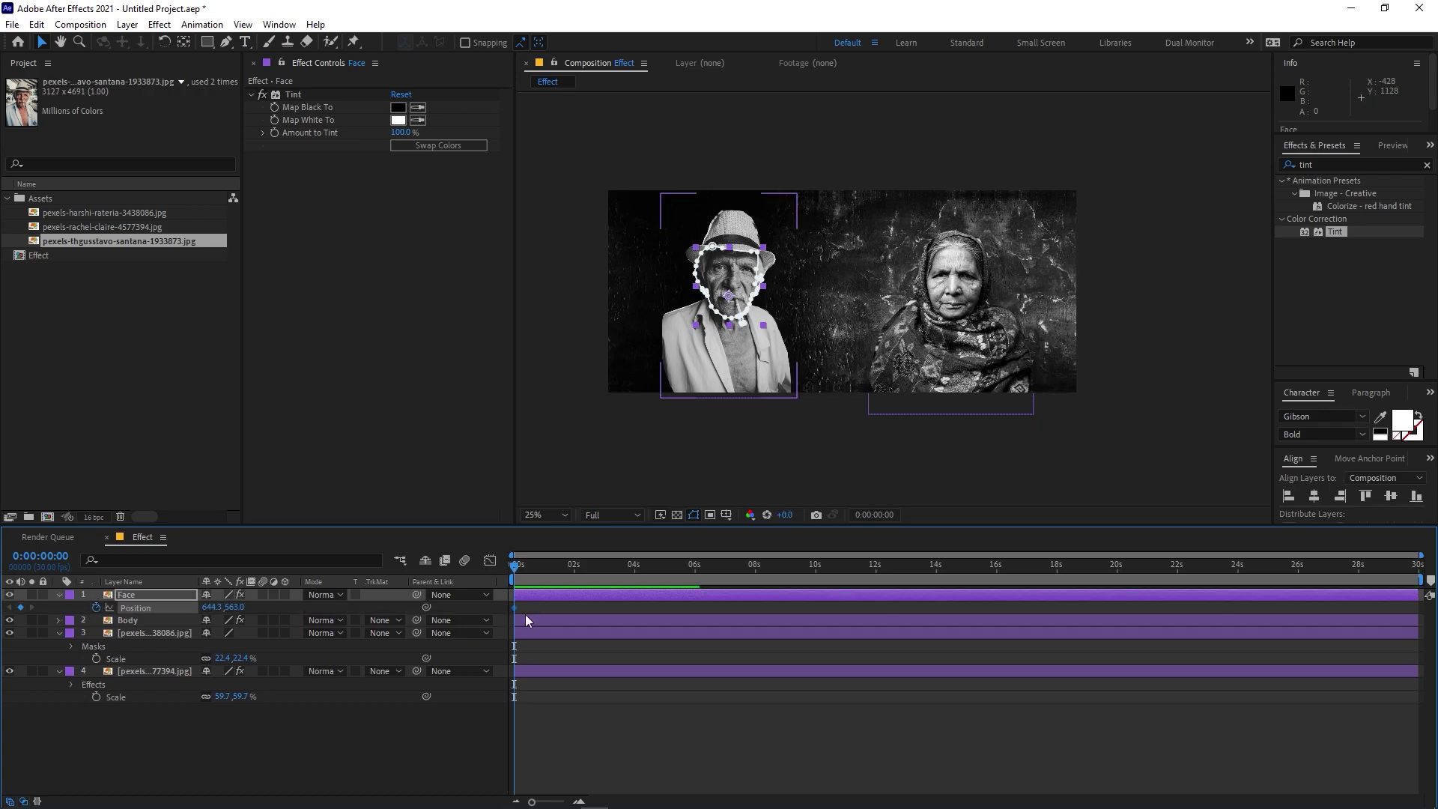
click(551, 608)
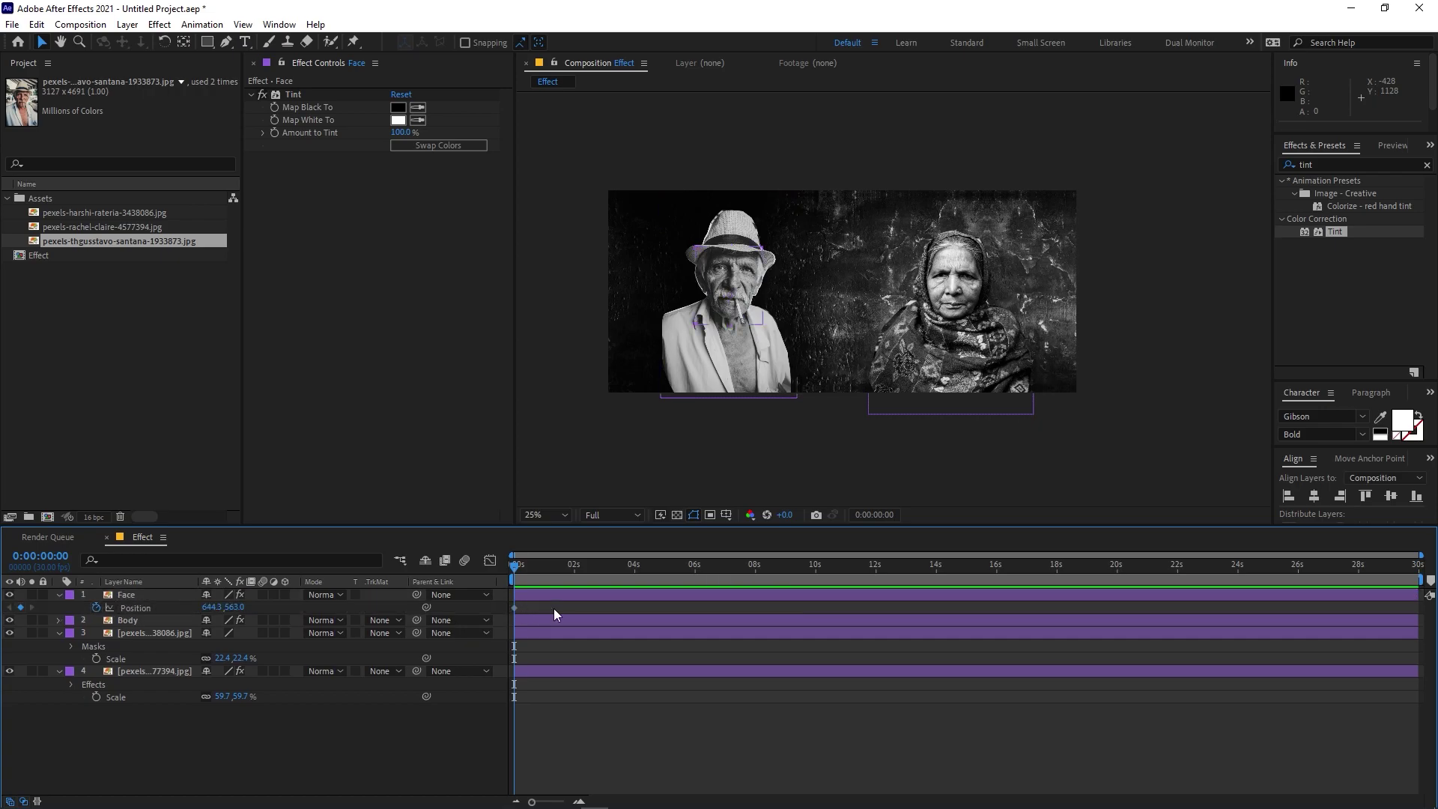
click(517, 608)
drag(518, 608, 575, 609)
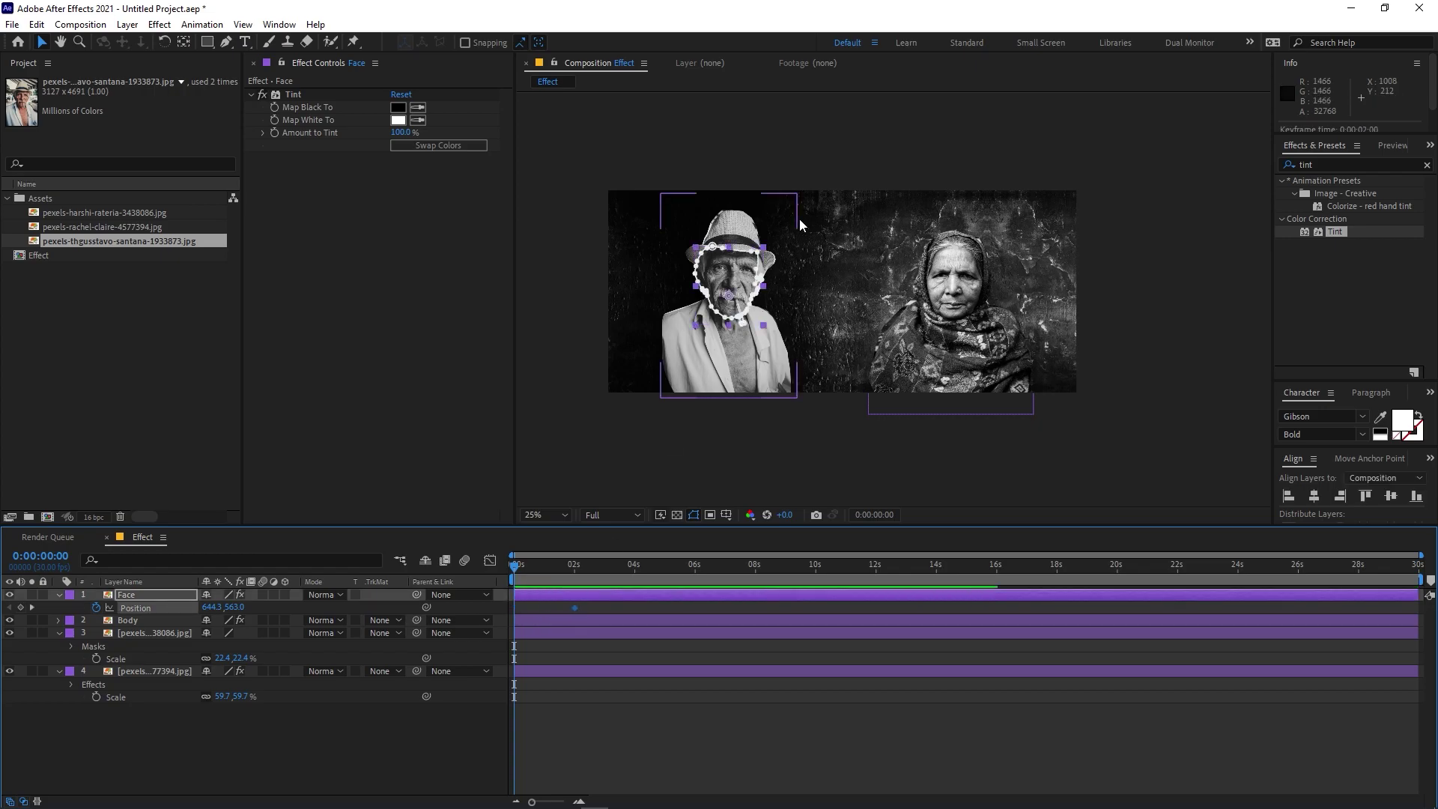
Step: Move the woman's portrait layer slightly to the right over the wall
scroll(786, 277, up, 2)
scroll(787, 284, down, 2)
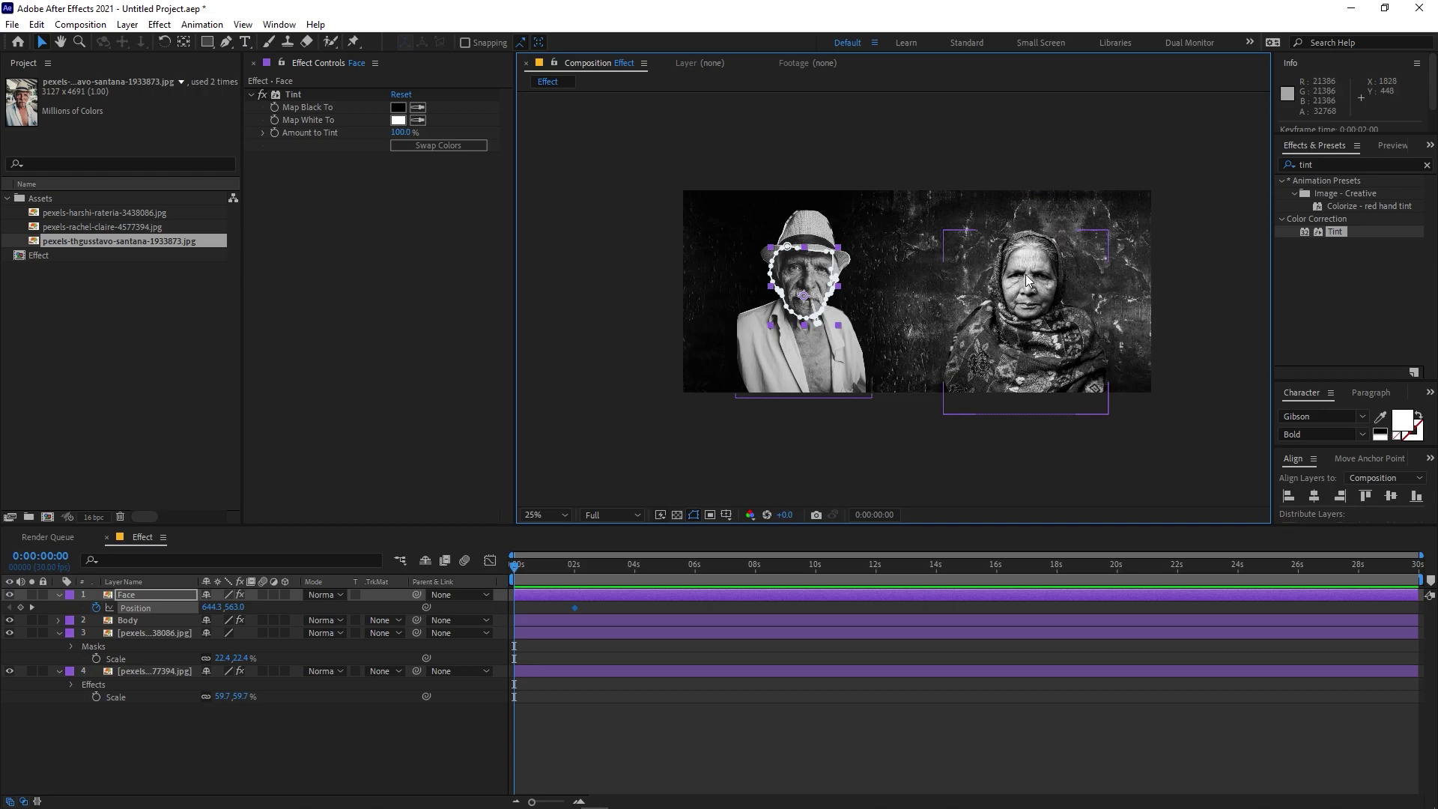
click(1039, 300)
drag(1033, 330, 1047, 329)
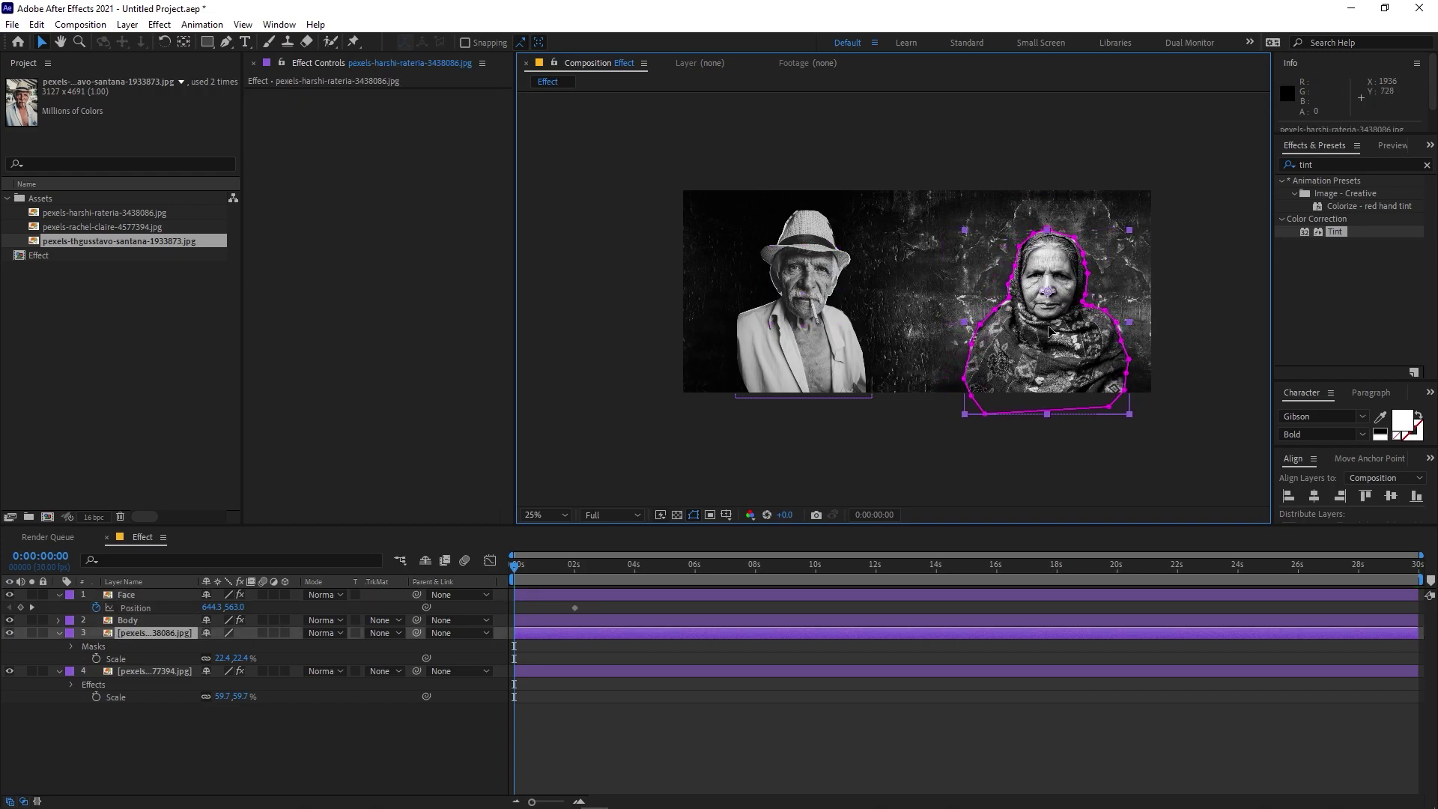
Step: At the start of the timeline, move the Face layer horizontally onto the woman's face and preview the motion
click(797, 292)
drag(797, 292, 1053, 283)
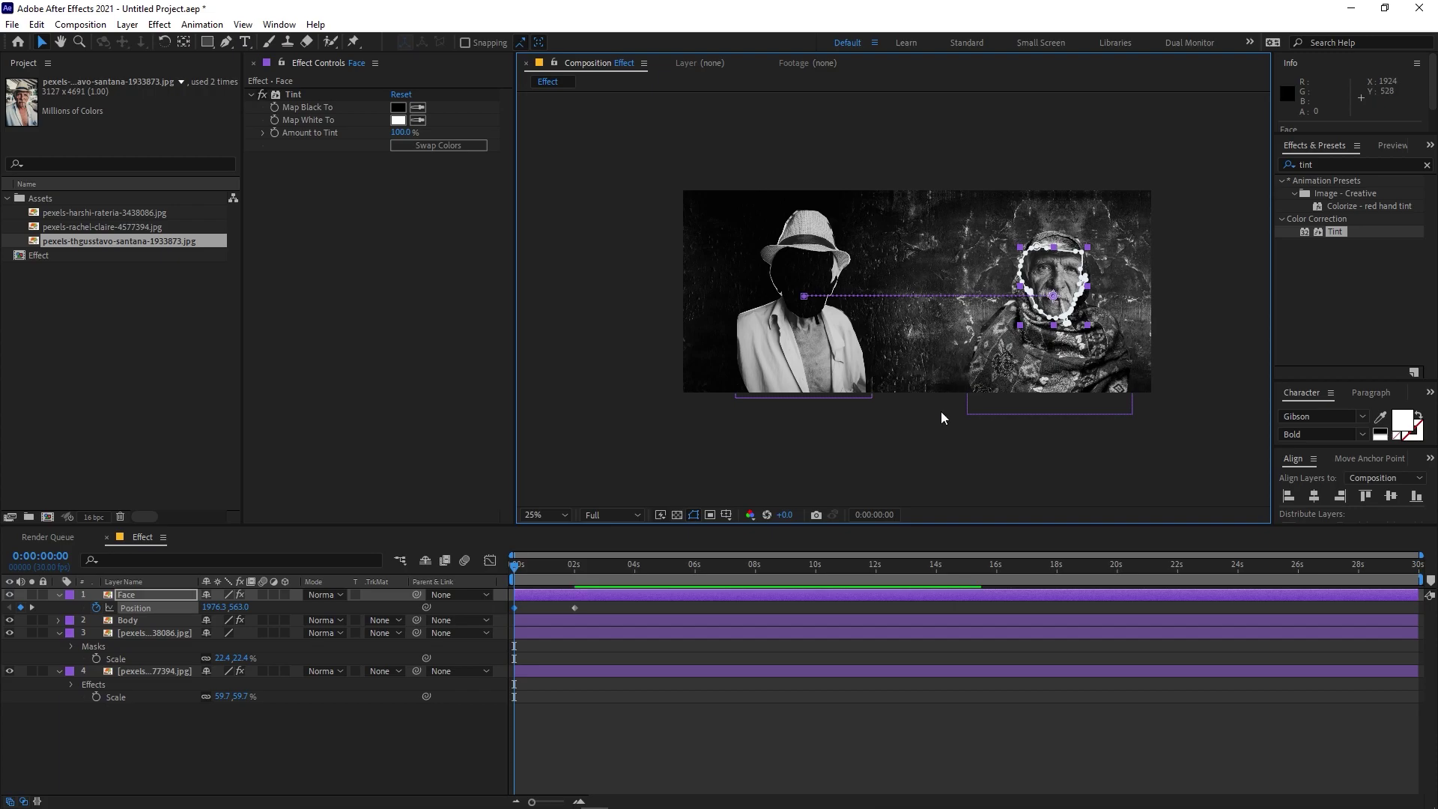
key(space)
key(space)
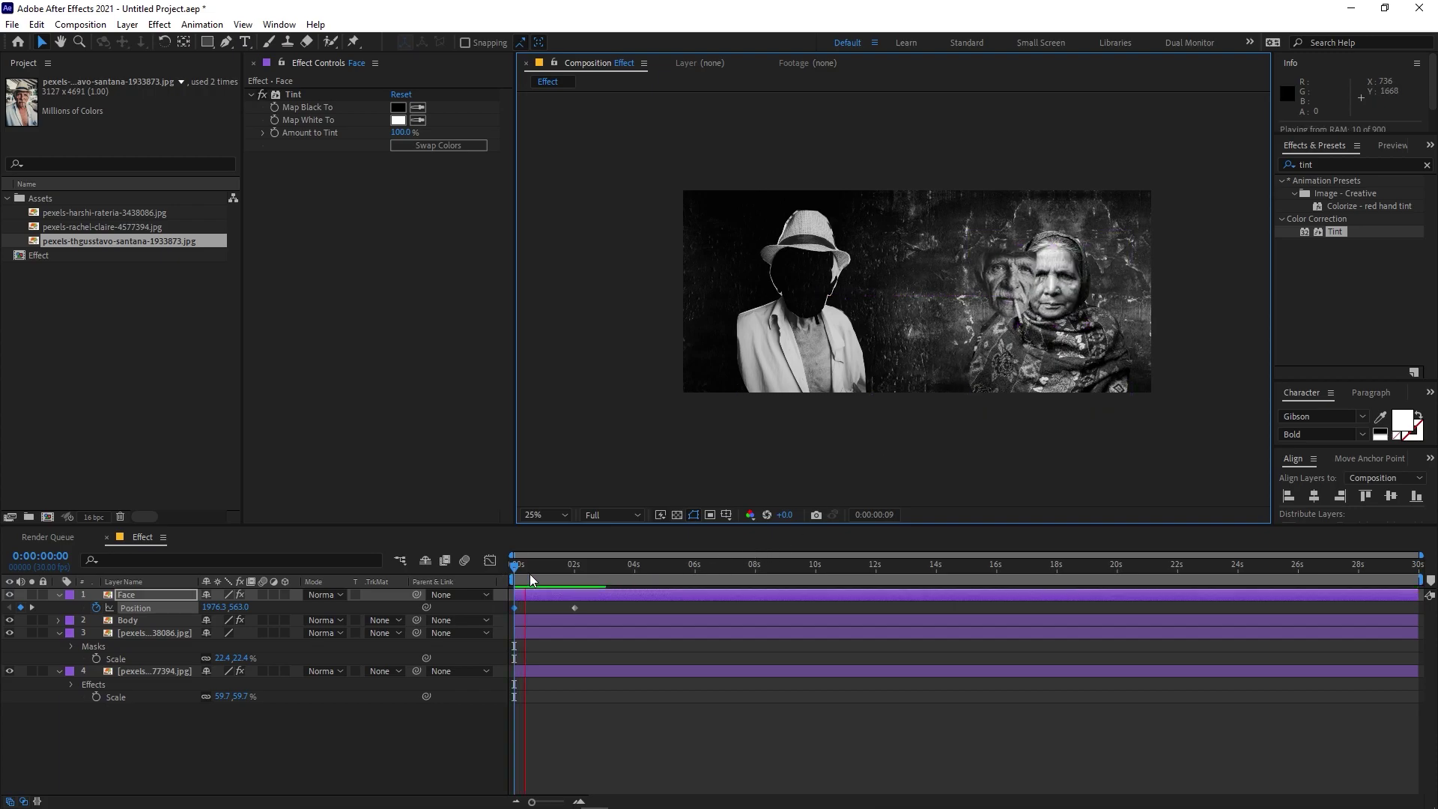
key(space)
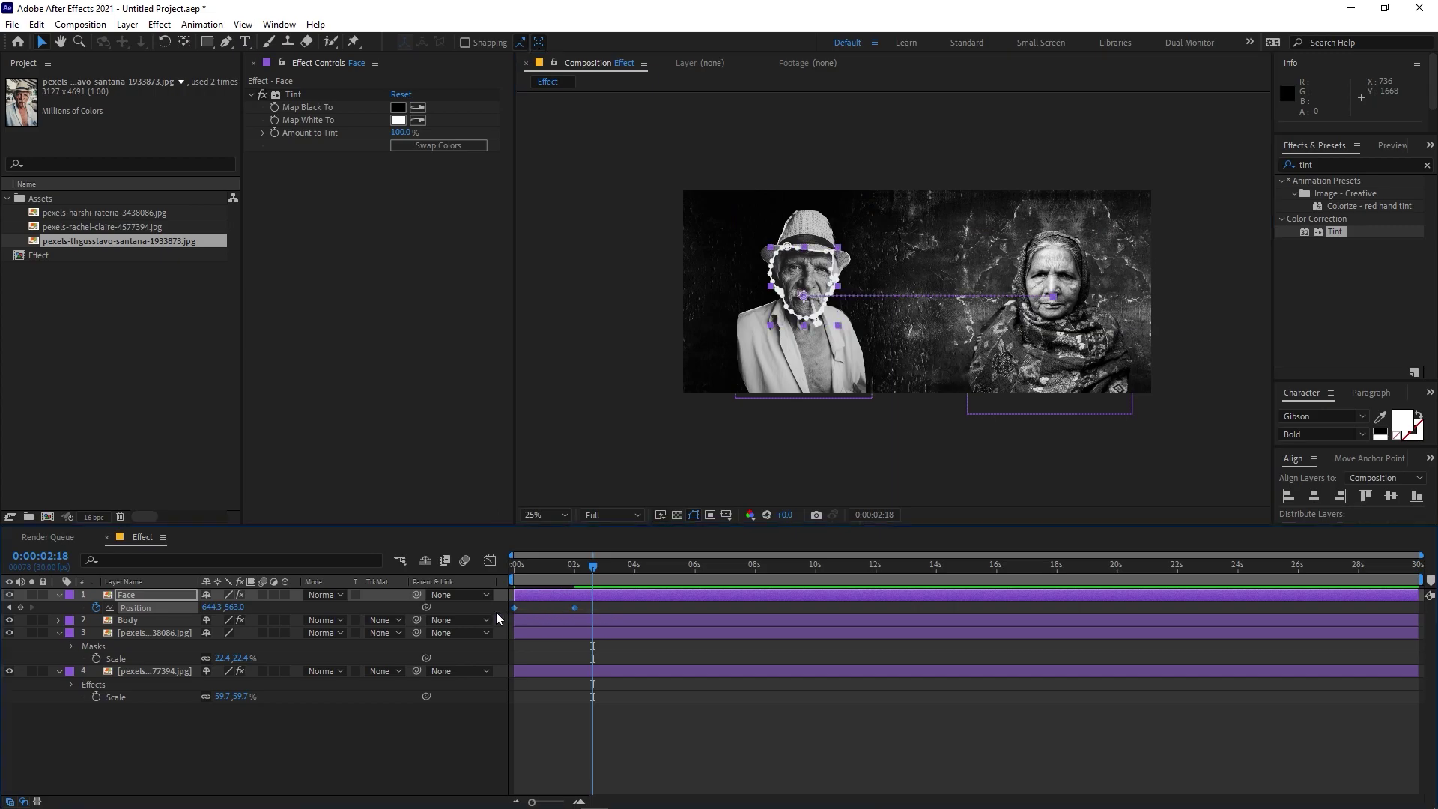
Step: Reshape the Face layer's Position speed curve to an early peak with a long ease-out, and preview it
click(491, 562)
drag(644, 633, 534, 760)
drag(564, 568, 512, 601)
key(space)
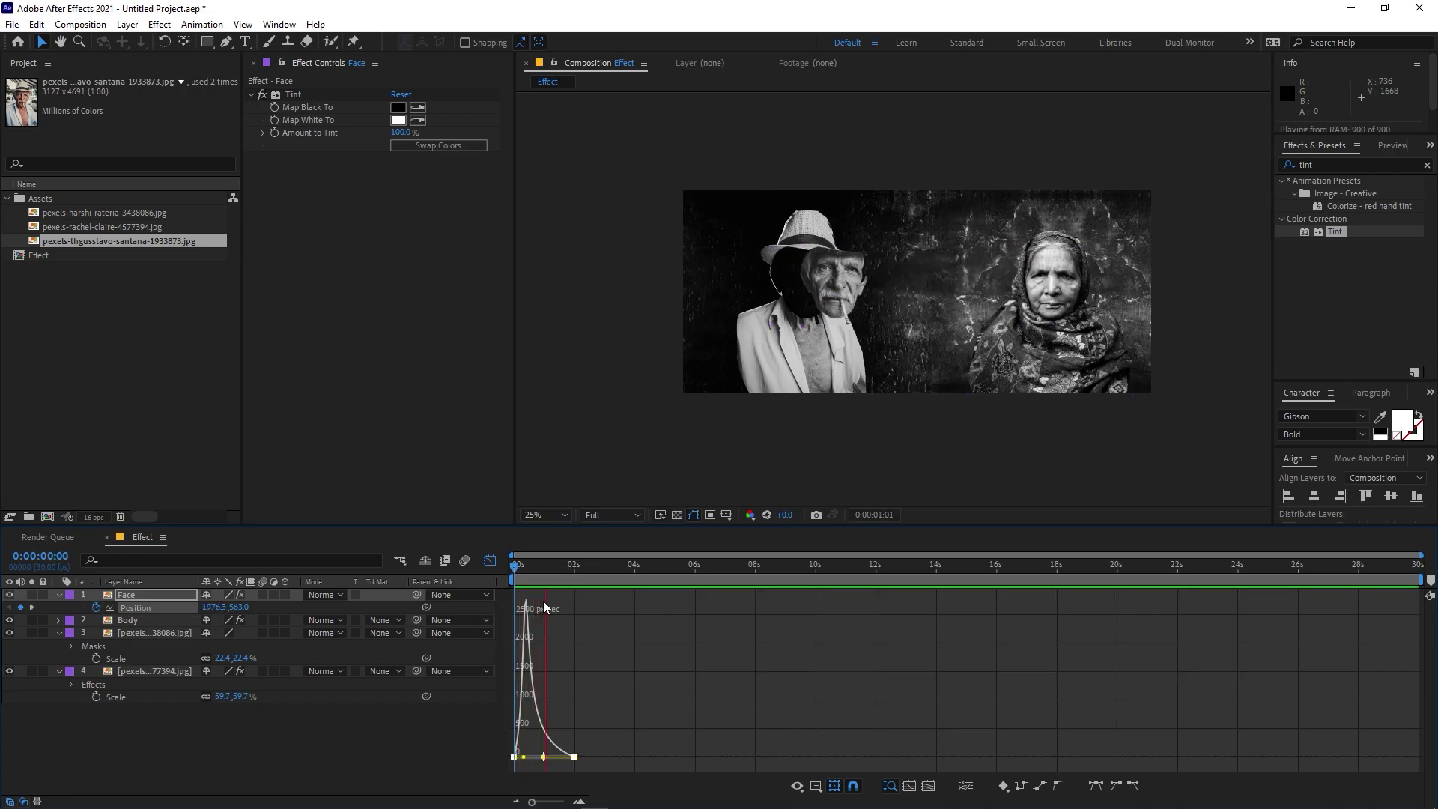
click(490, 562)
drag(568, 568, 497, 580)
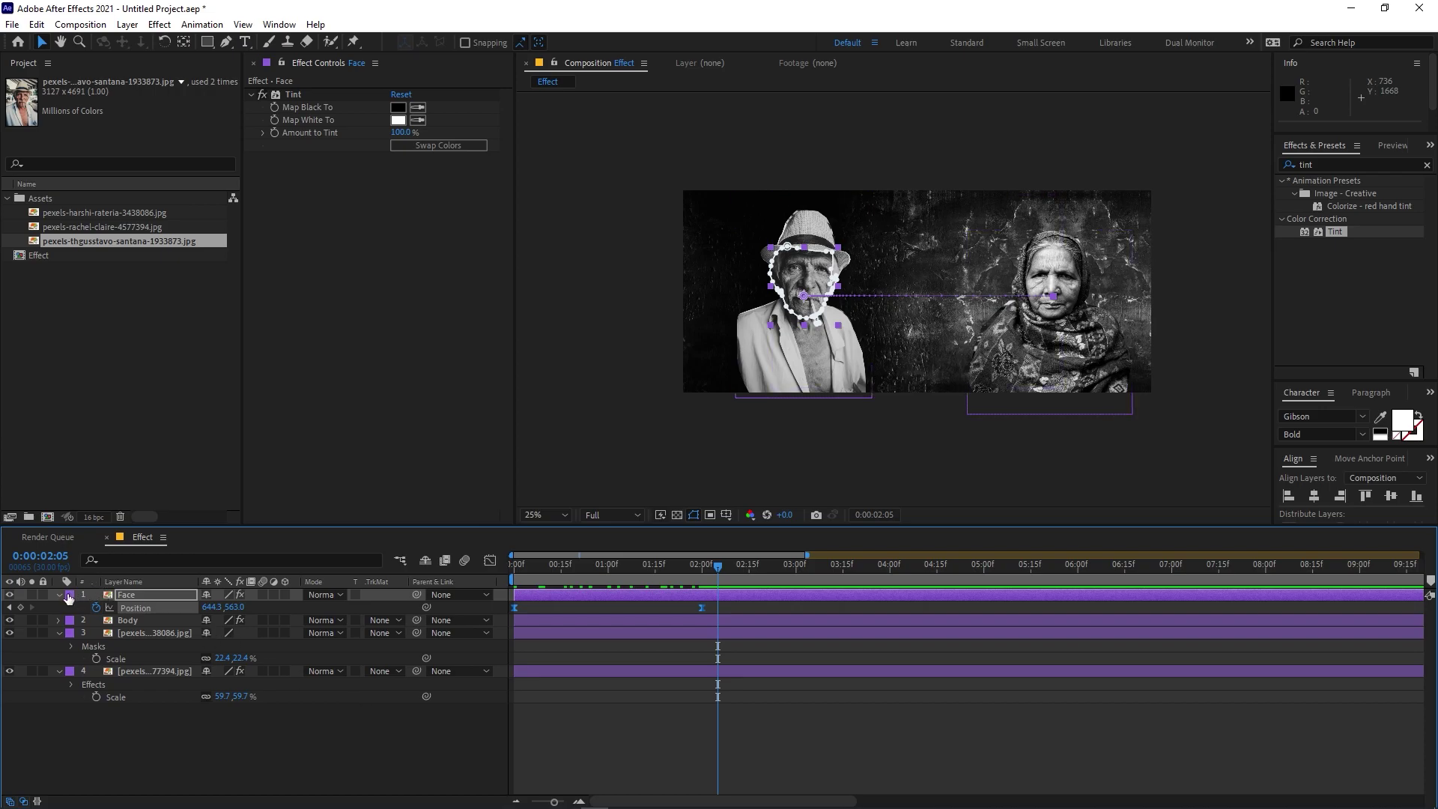
Step: Collapse the Face layer and pre-compose it, moving all attributes into the new composition
click(66, 595)
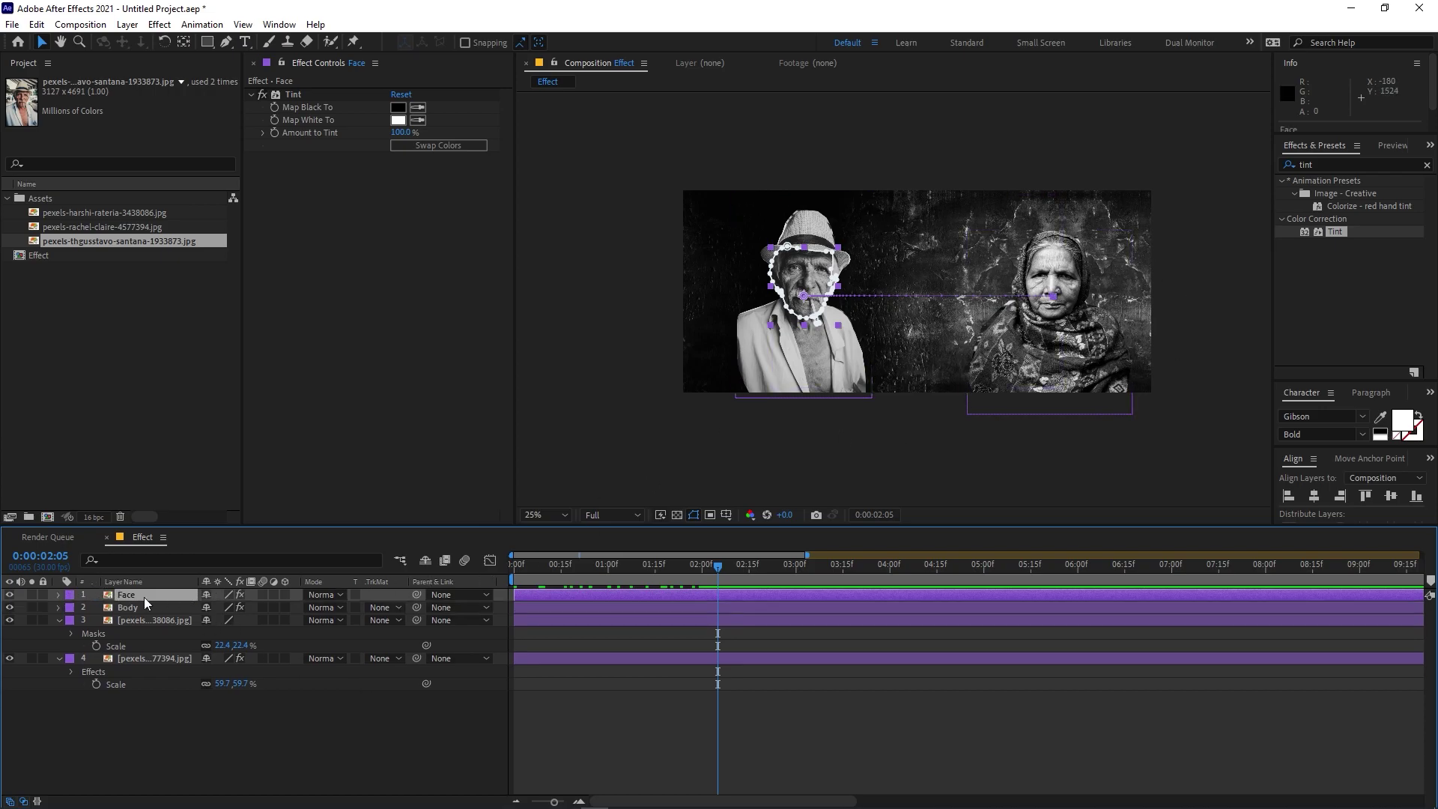
right_click(144, 596)
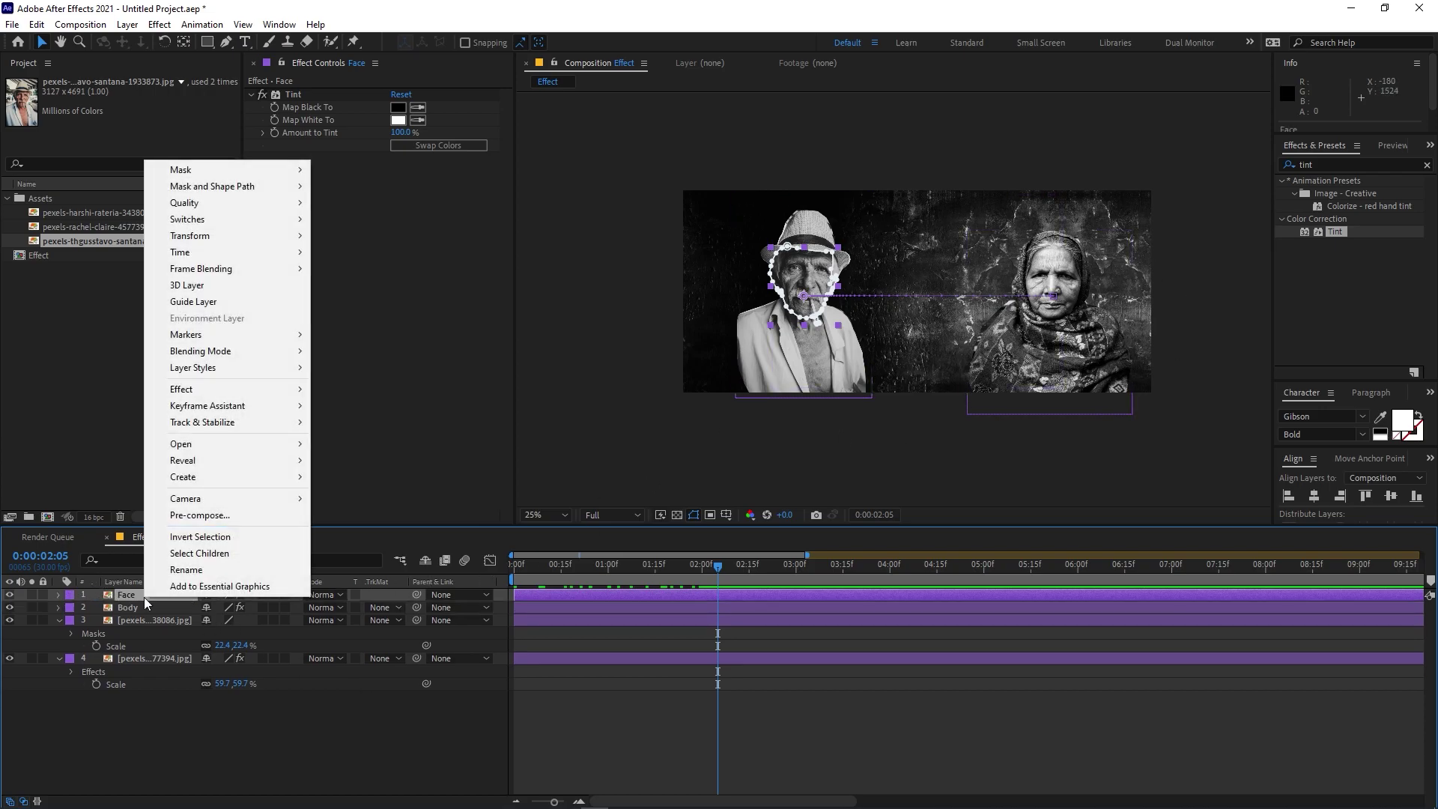
click(212, 517)
click(336, 204)
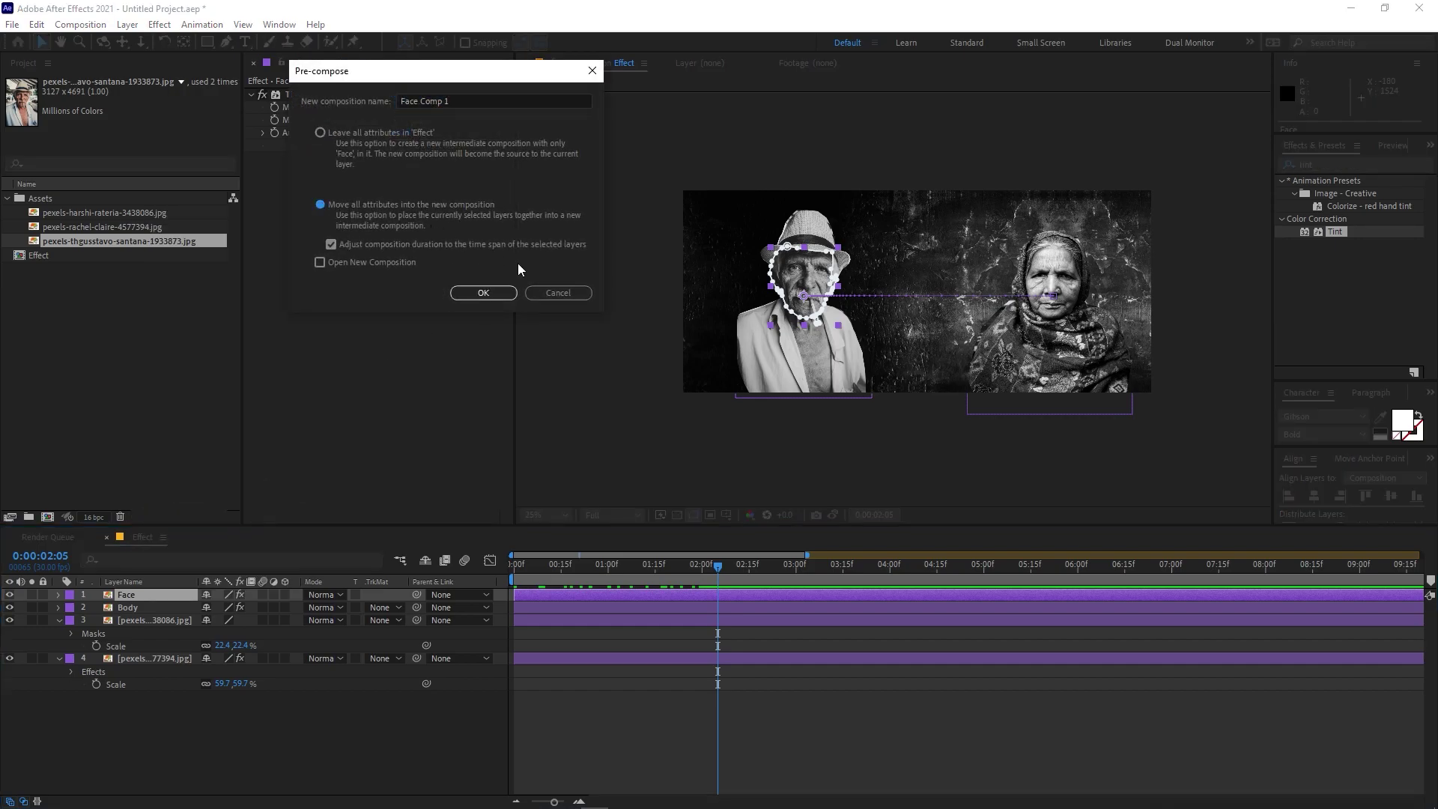
click(483, 292)
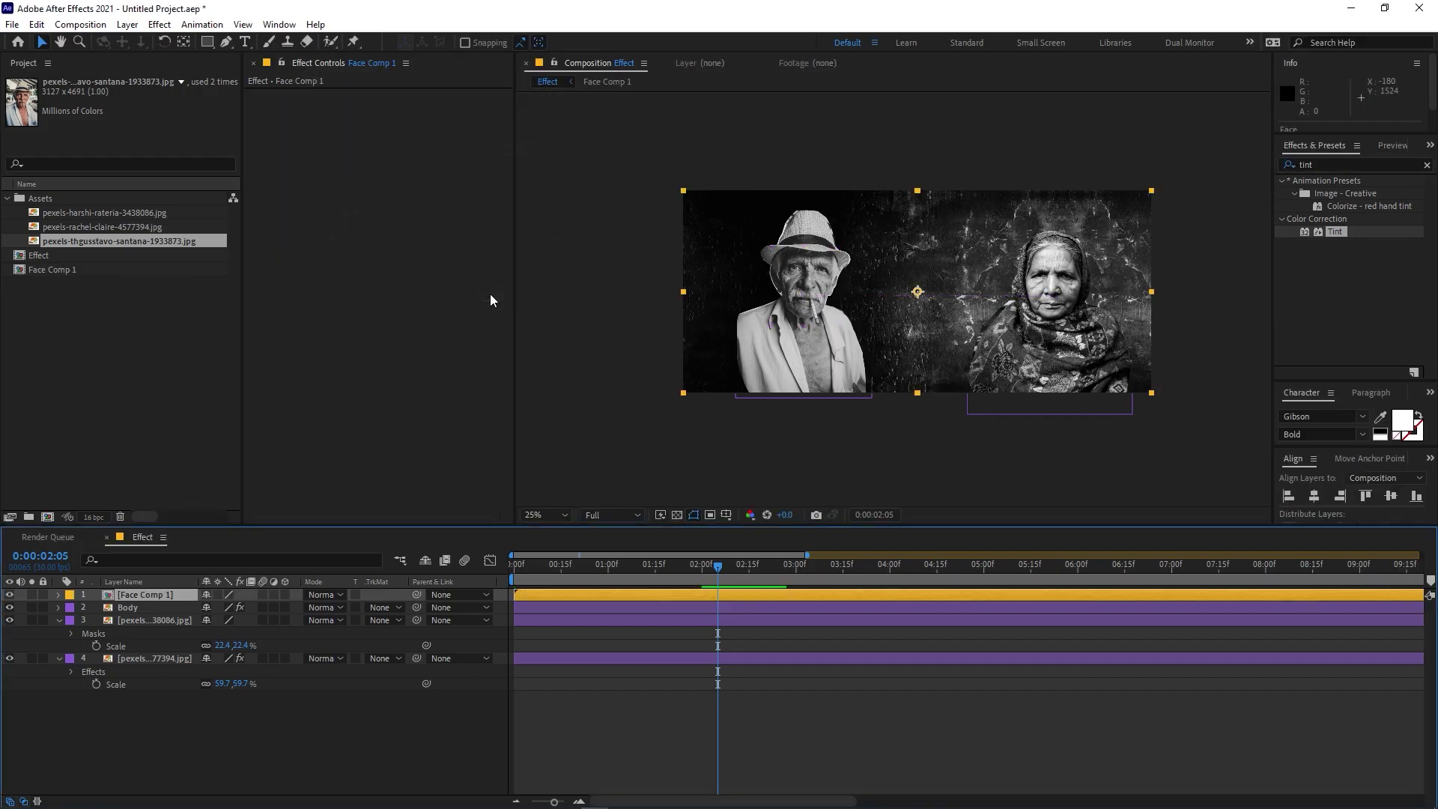
Step: Apply the Echo effect to the pre-composed face layer and go to 0:00:00:18 in the animation
key(Home)
click(1365, 162)
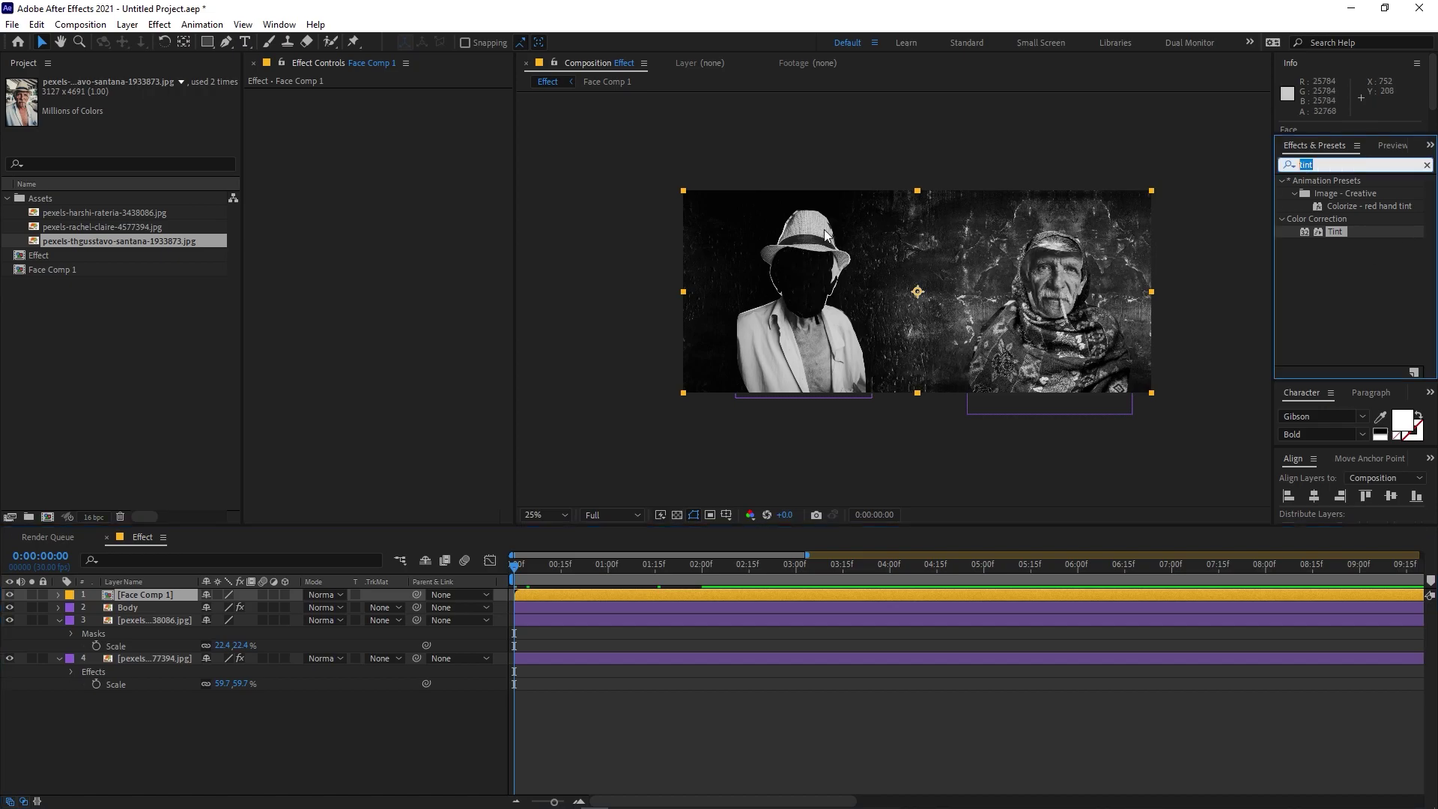
text(ech)
drag(1322, 244, 164, 594)
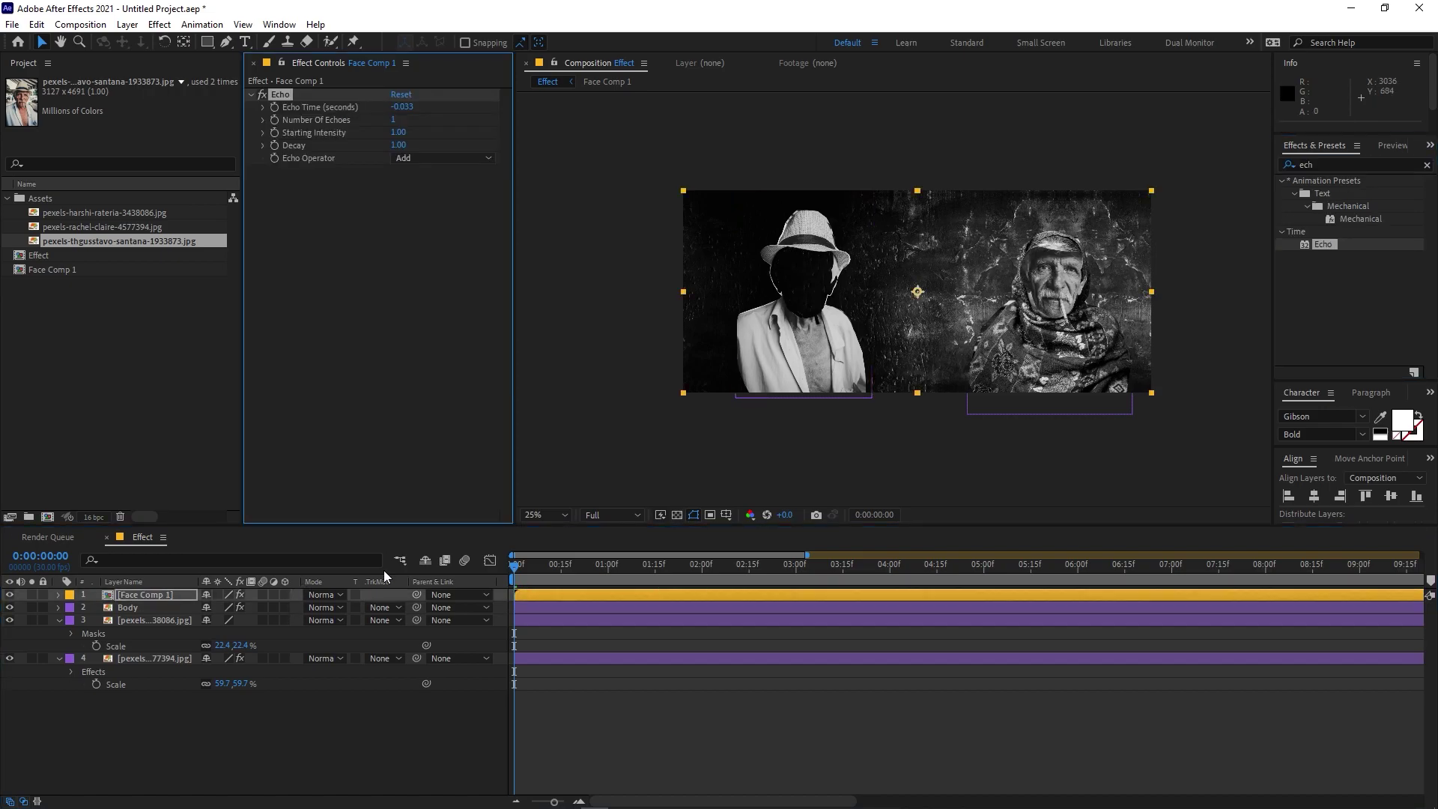
drag(528, 565, 569, 573)
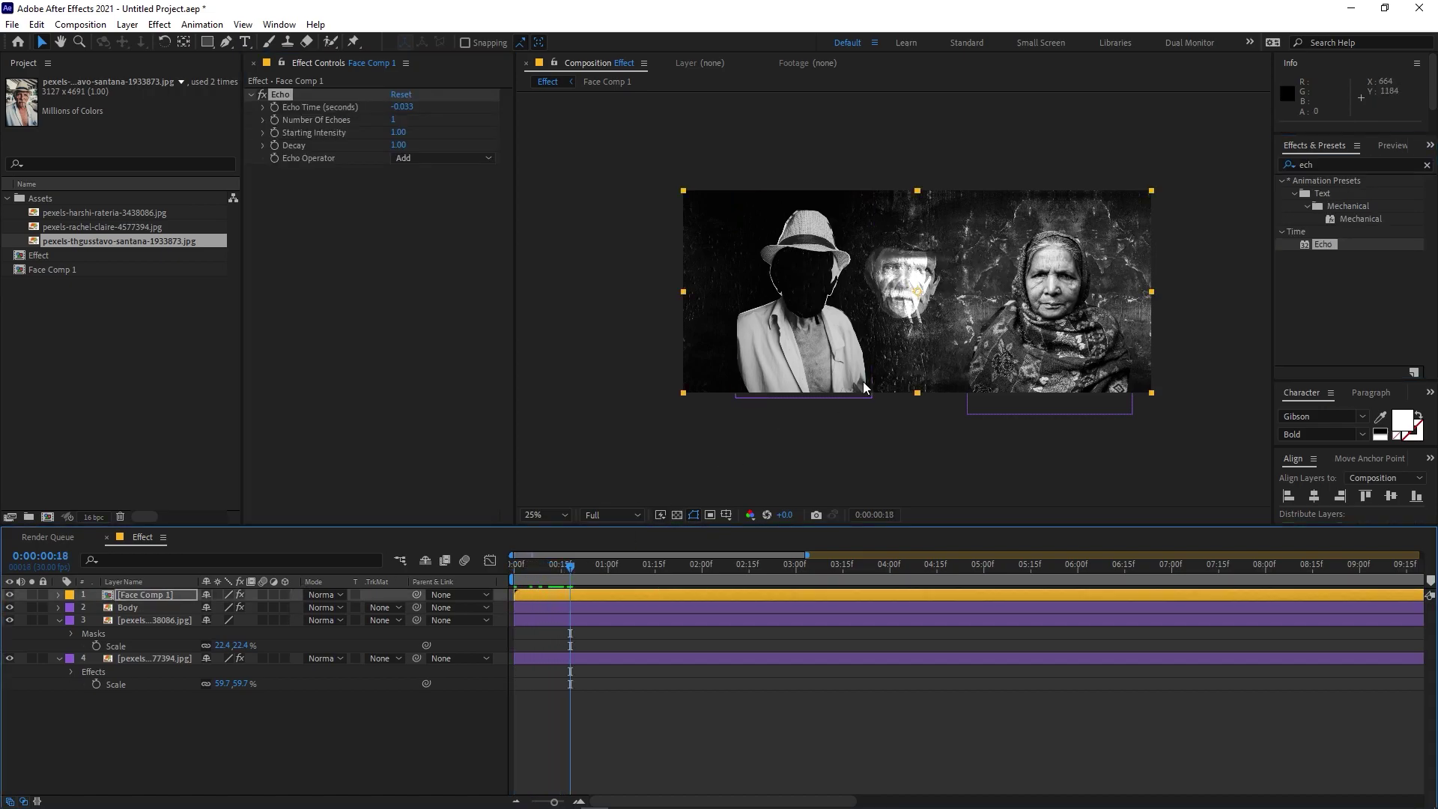
Step: Set the Echo Operator to Composite In Back
scroll(900, 361, up, 2)
click(412, 158)
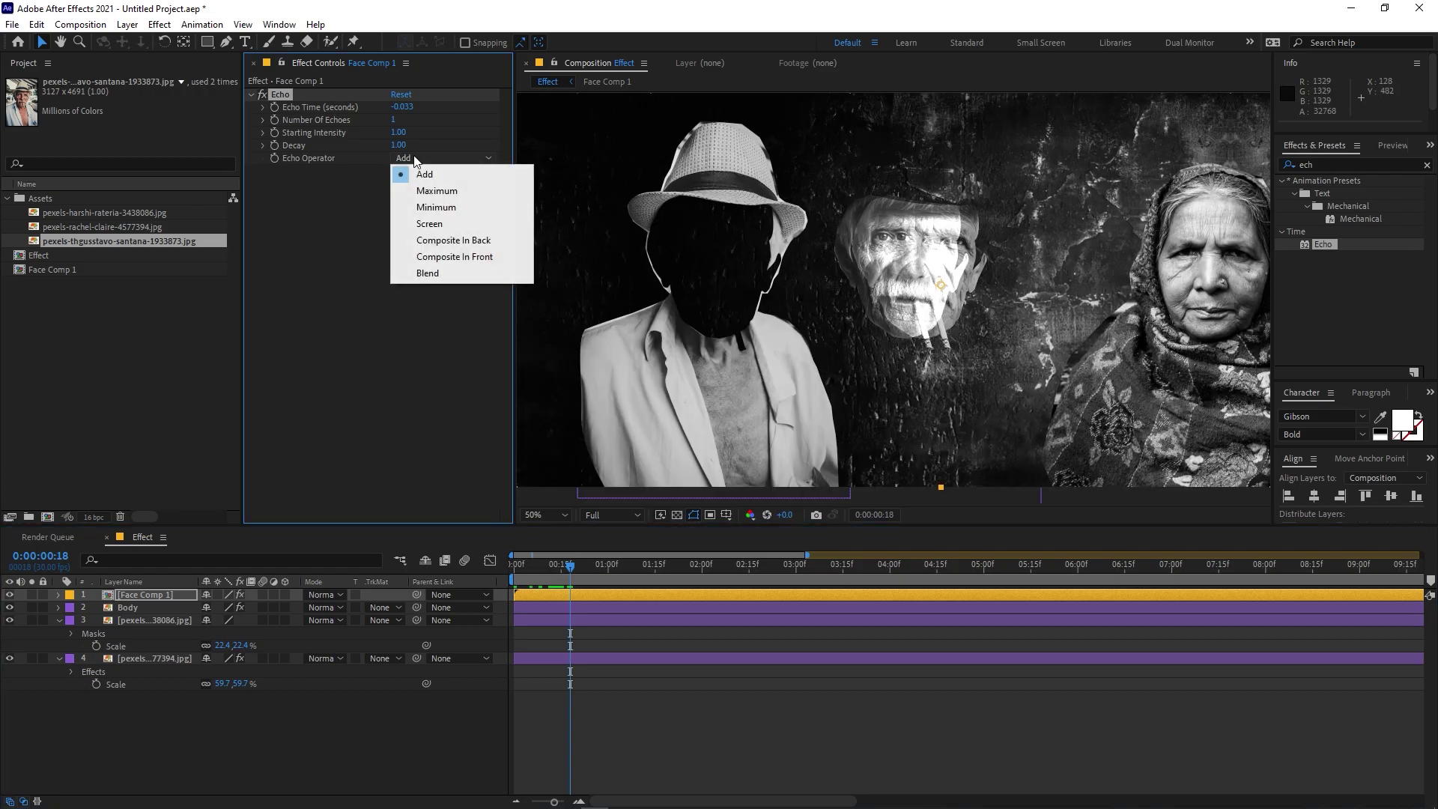
click(442, 241)
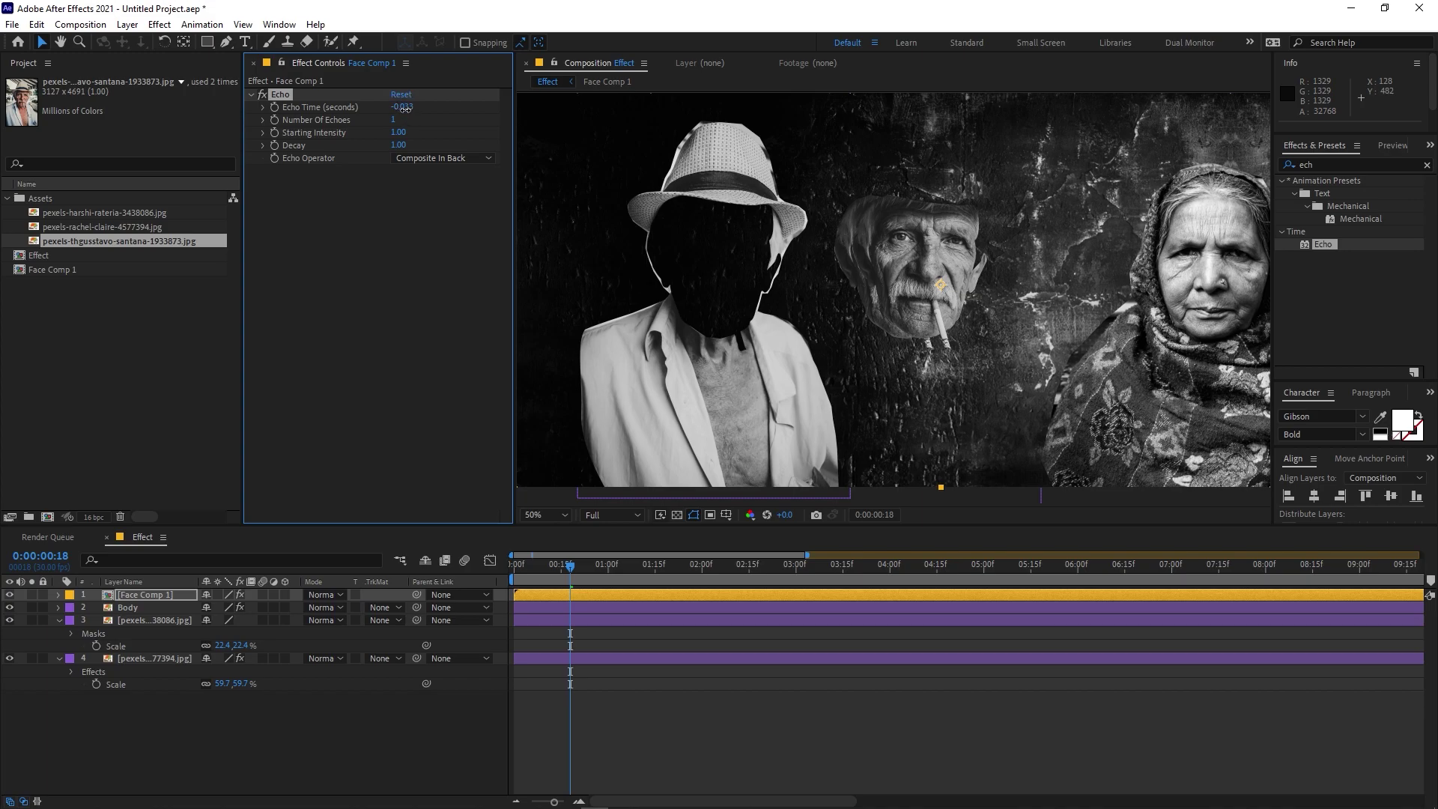
Step: Set the Echo effect's Echo Time to -0.133 seconds and Number Of Echoes to 8
drag(405, 108, 398, 119)
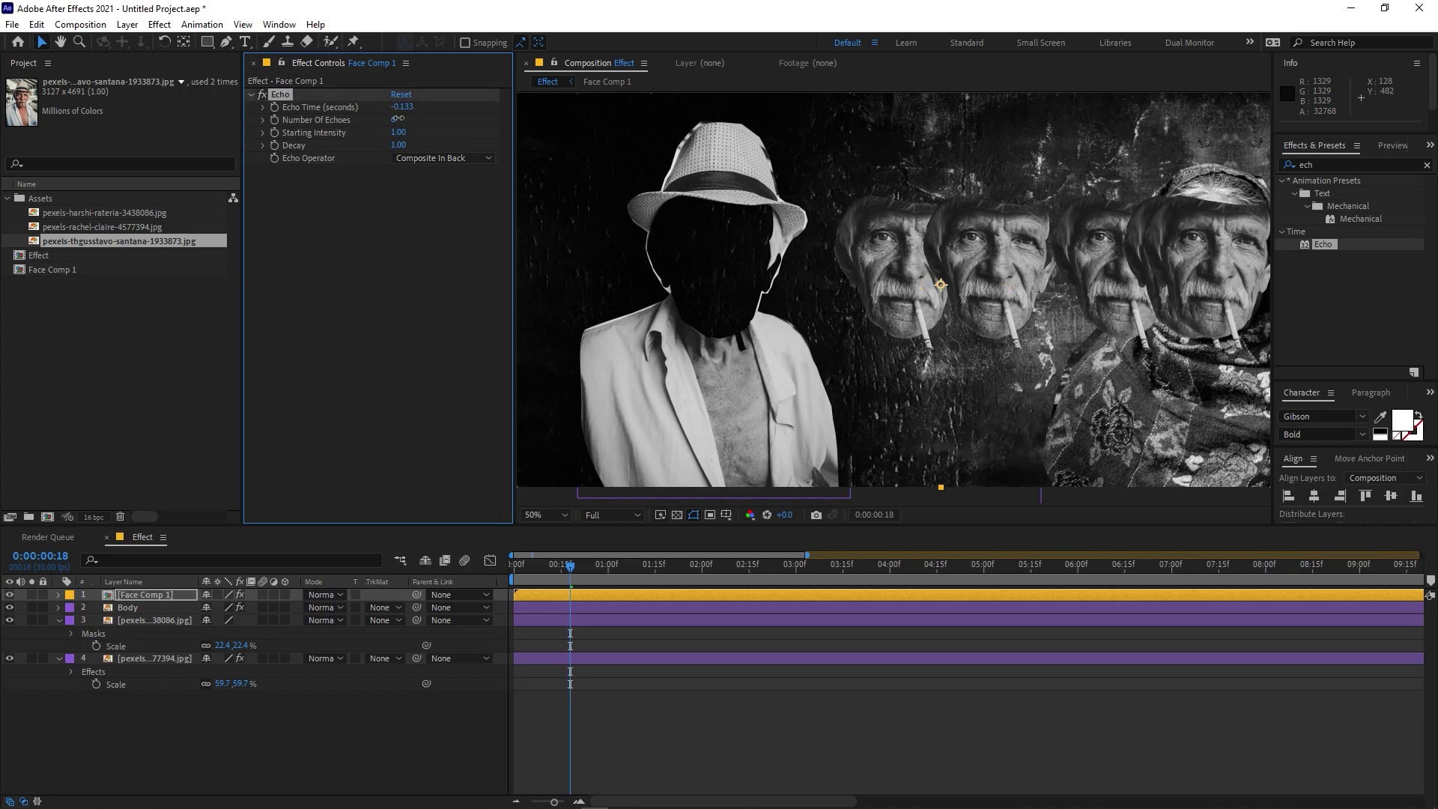
click(399, 119)
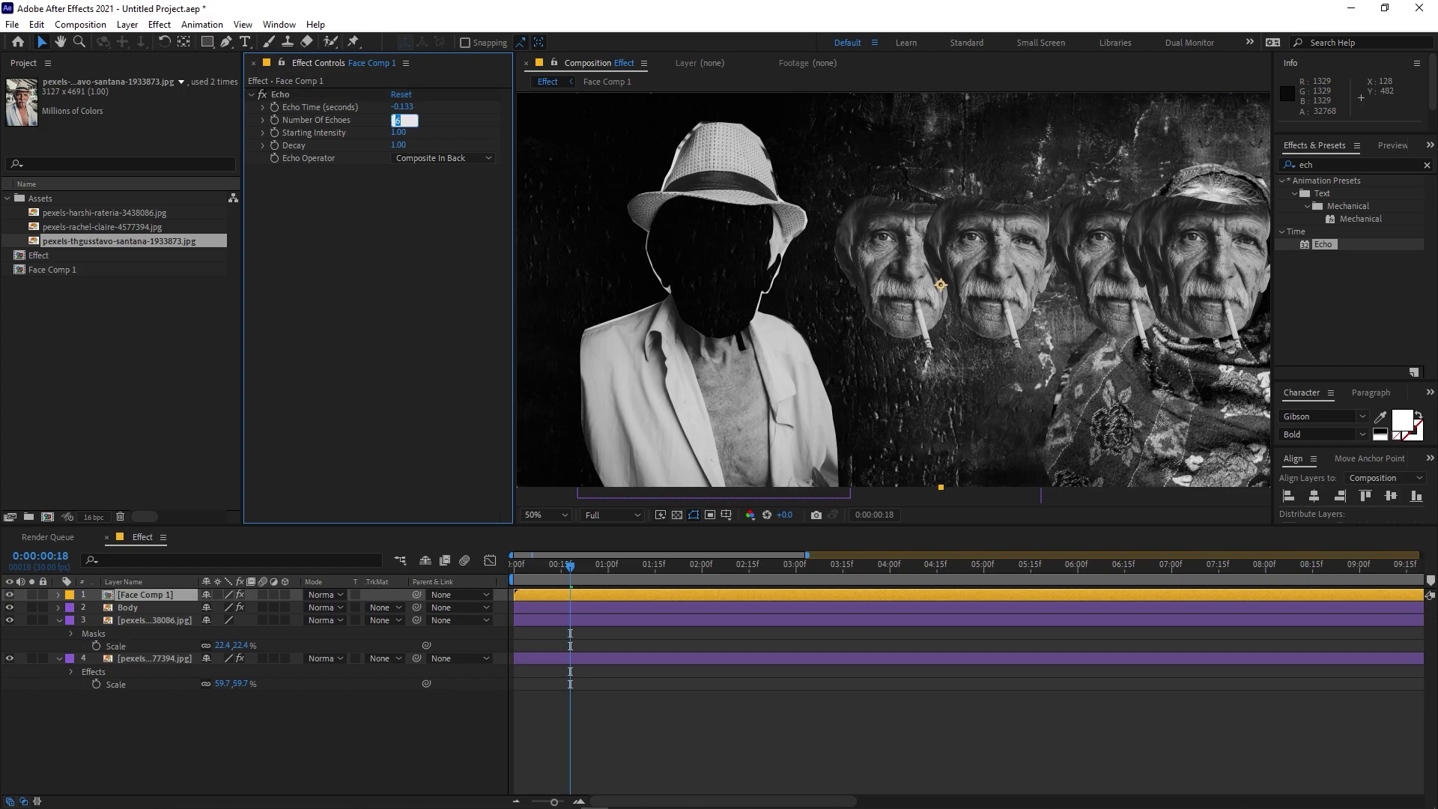
key(Return)
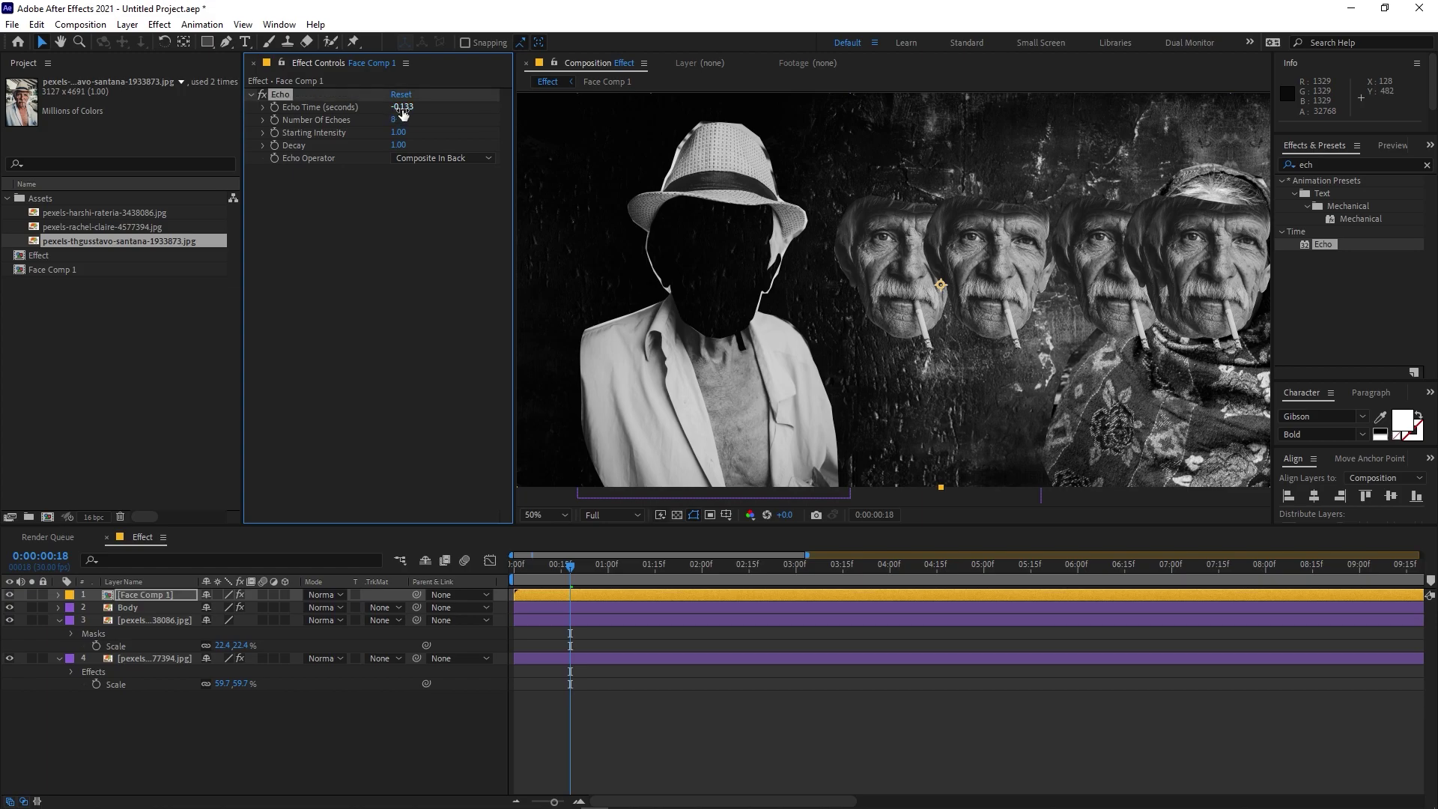
Step: Reset the Echo Time to 0 and lower it to -0.070 seconds
click(402, 110)
text(0)
key(Return)
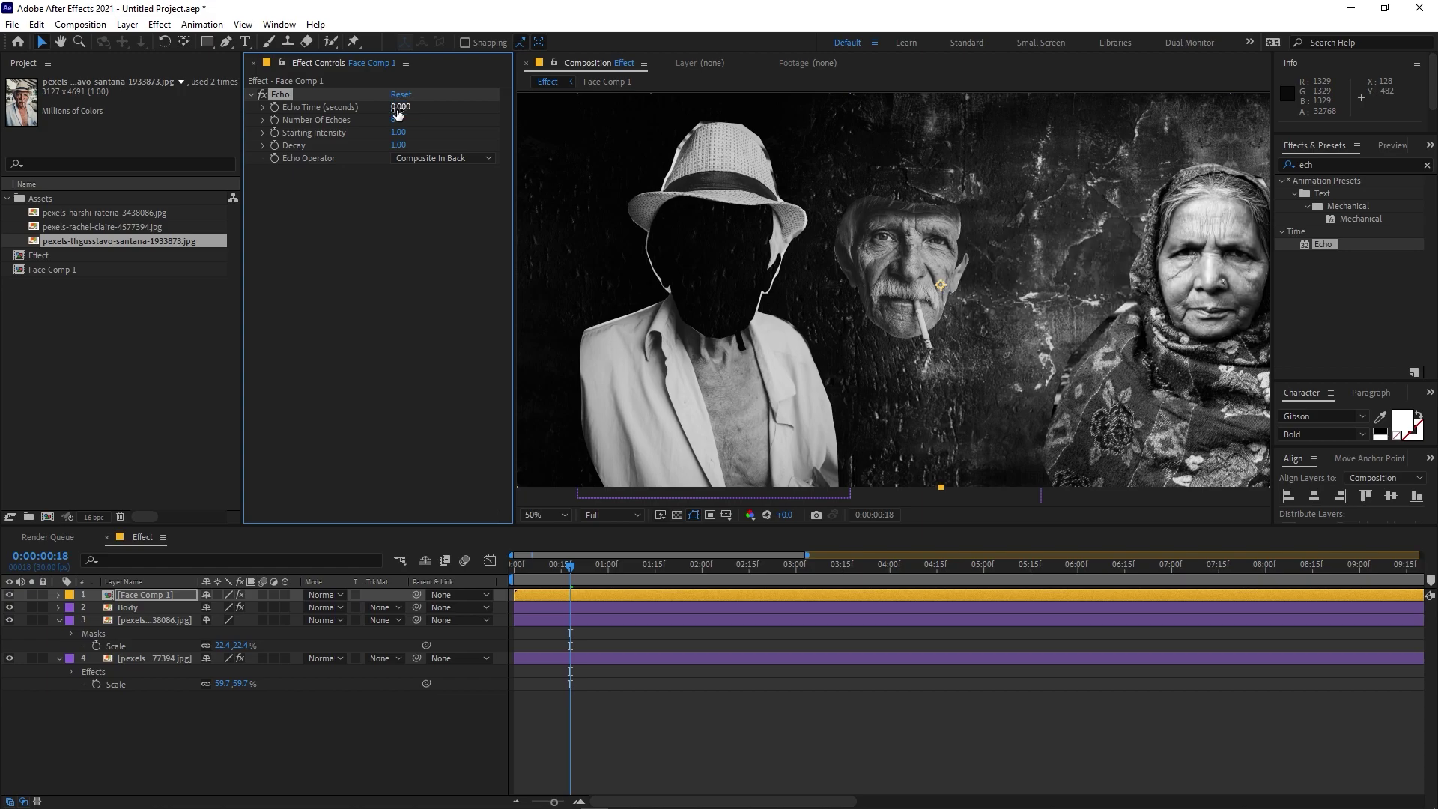
drag(402, 110, 396, 116)
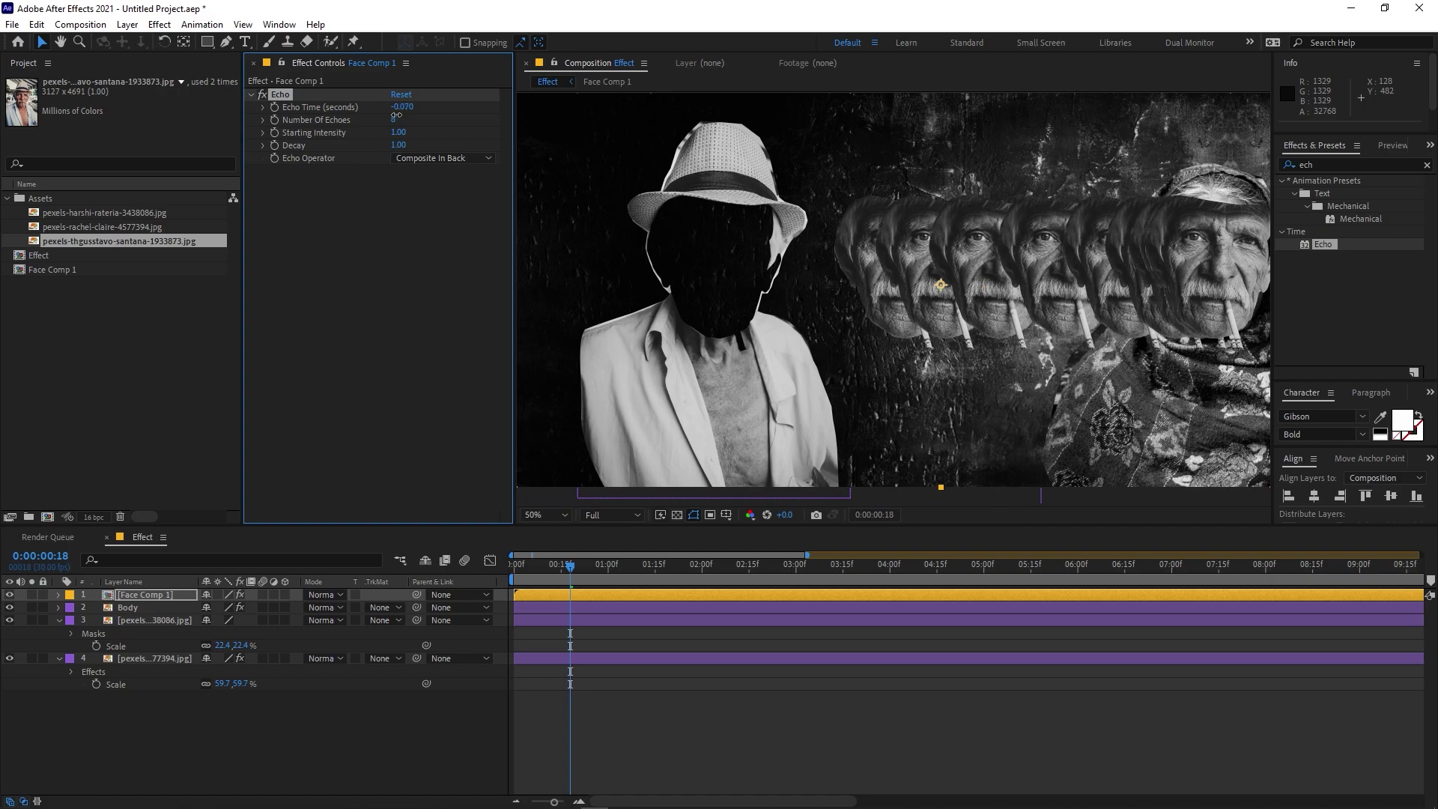
Step: Change the Echo Operator to Composite In Front and preview the face trail from the start
click(397, 162)
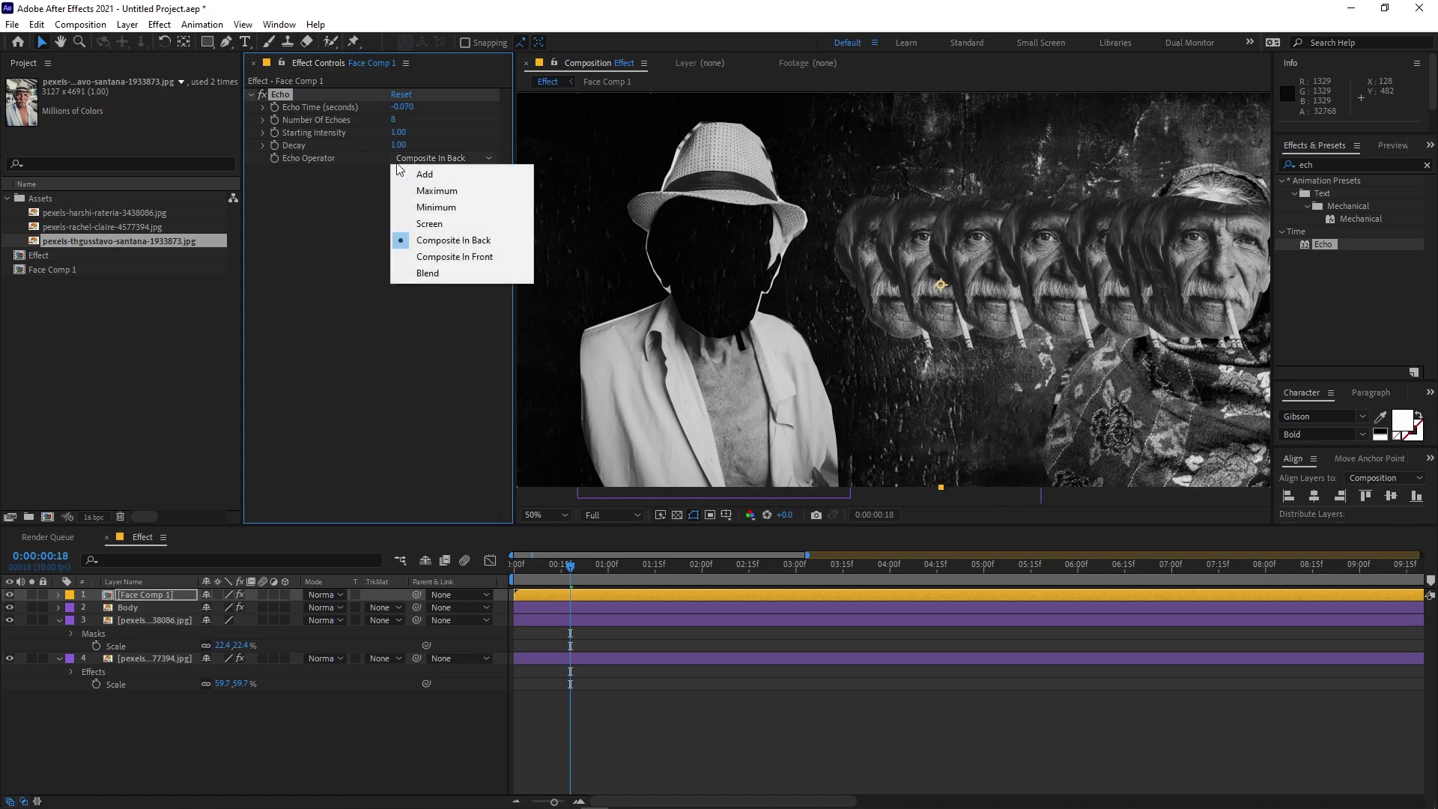
click(460, 260)
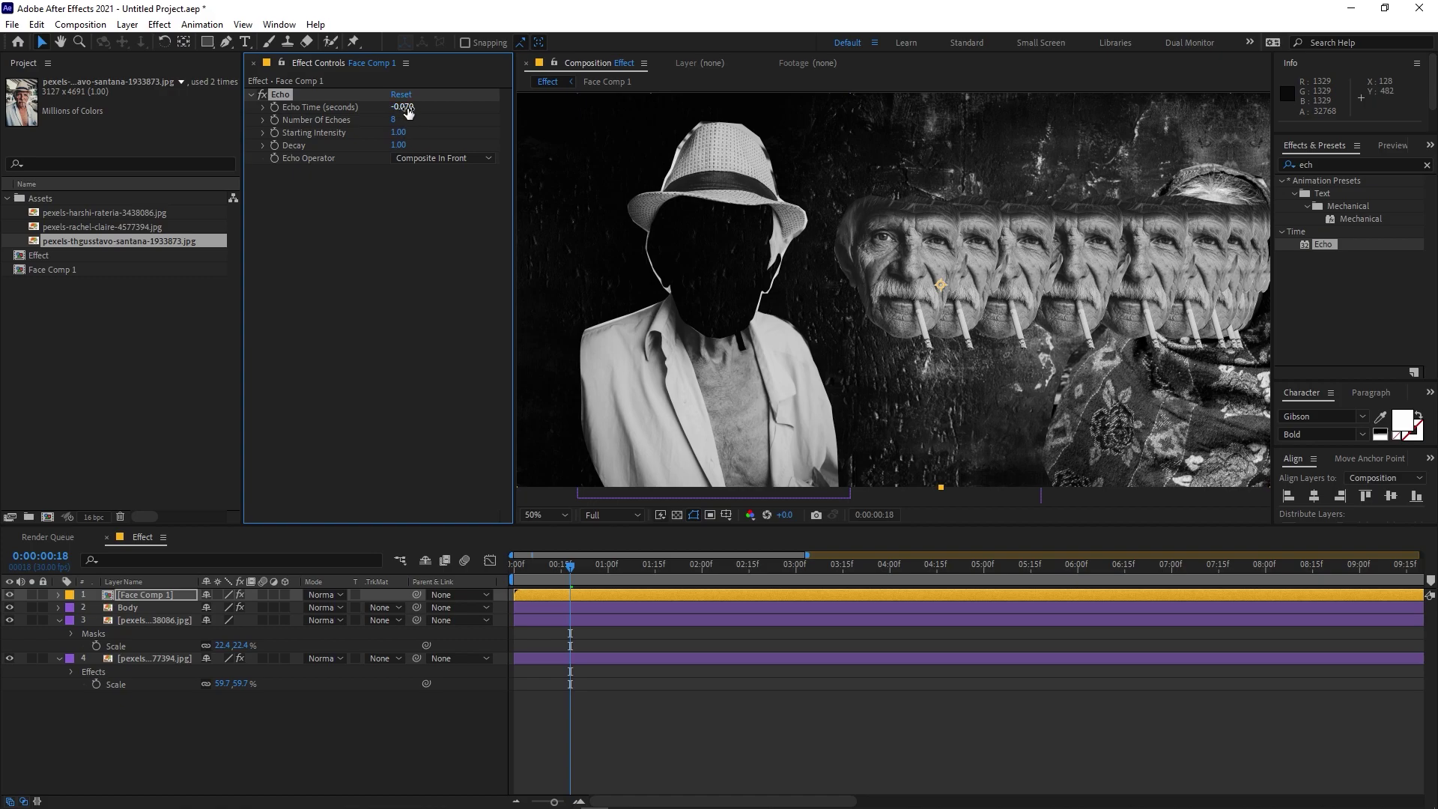
drag(549, 568, 510, 568)
key(space)
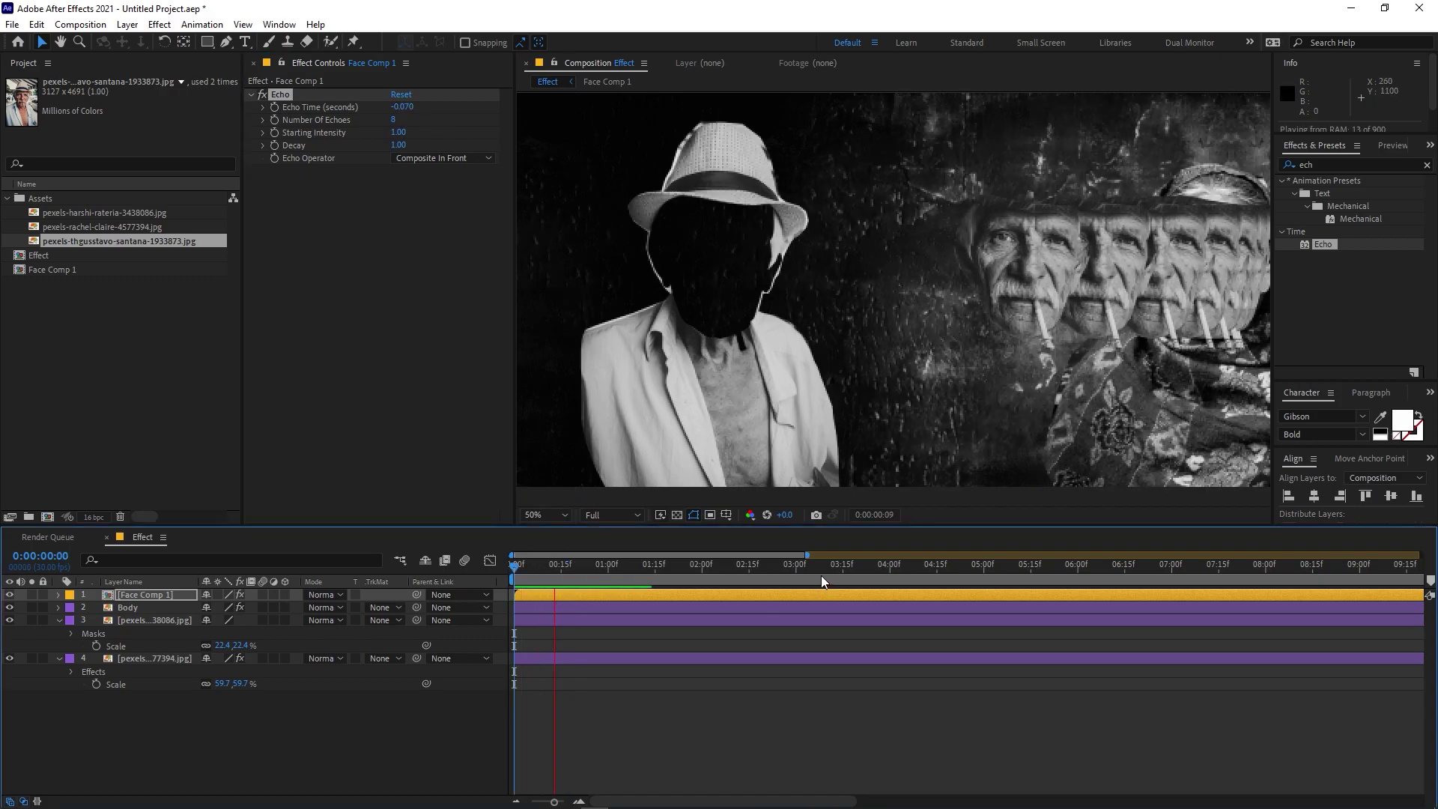
key(space)
key(space)
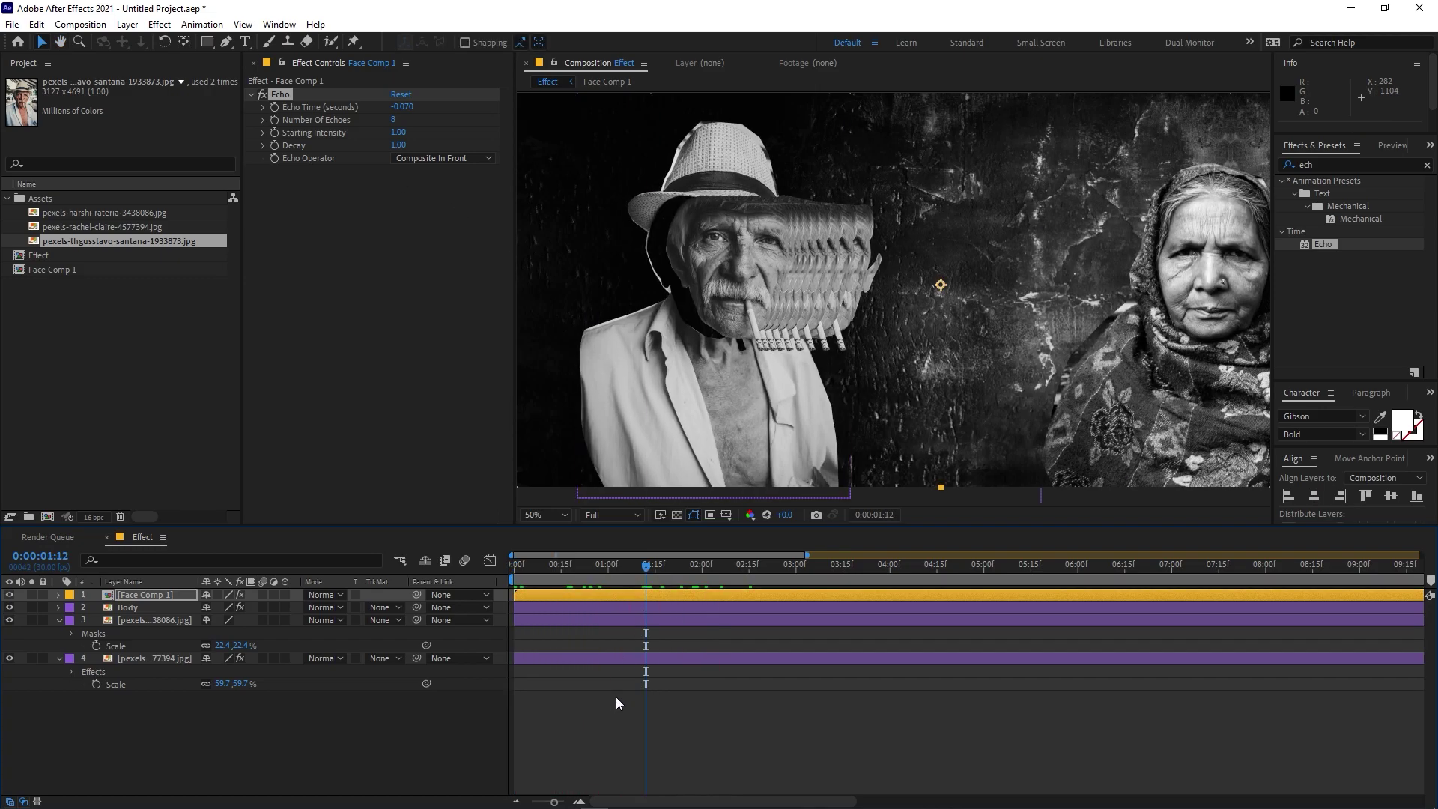
Step: Turn the face composition, Body, woman and wall layers into 3D layers and collapse their properties
click(616, 697)
click(103, 390)
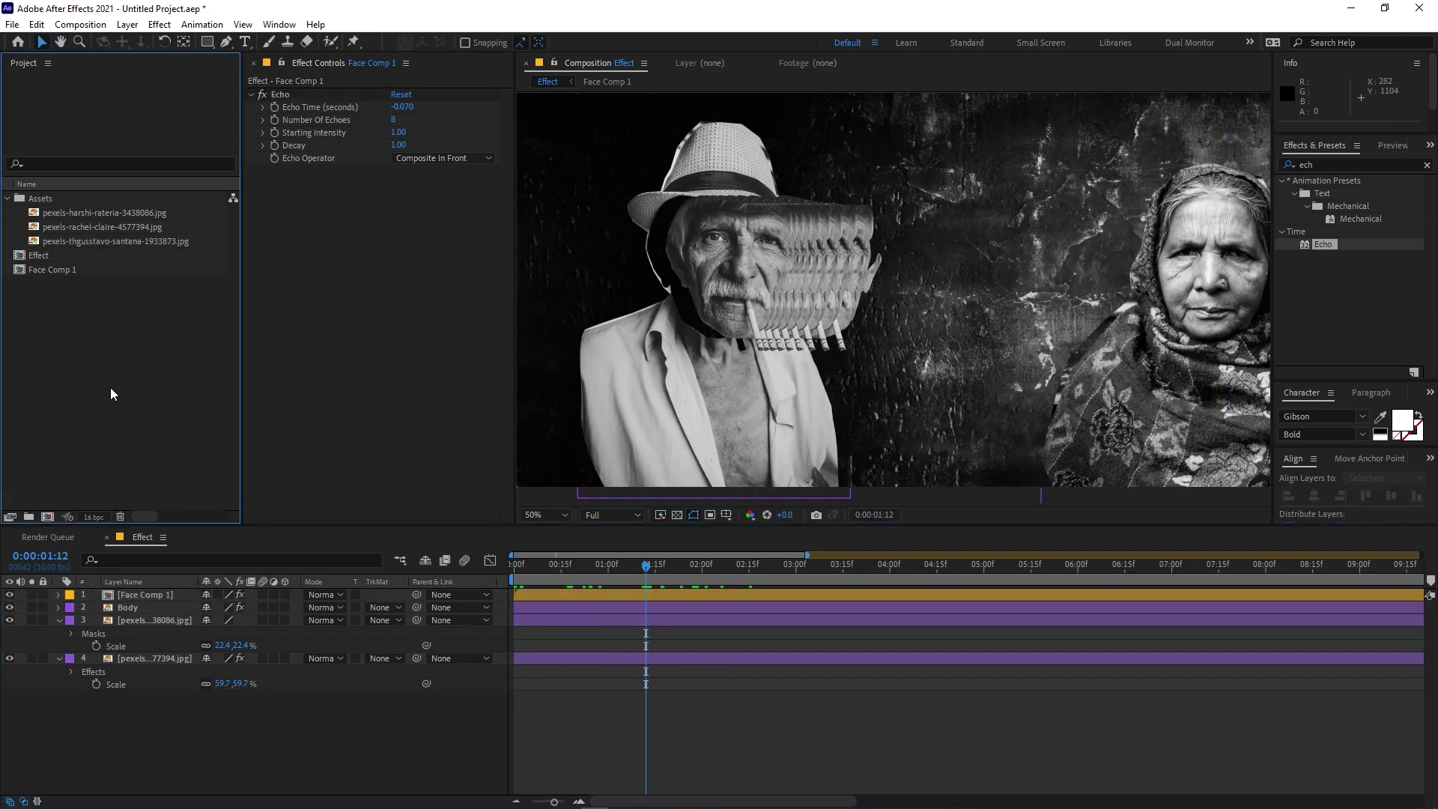
click(149, 595)
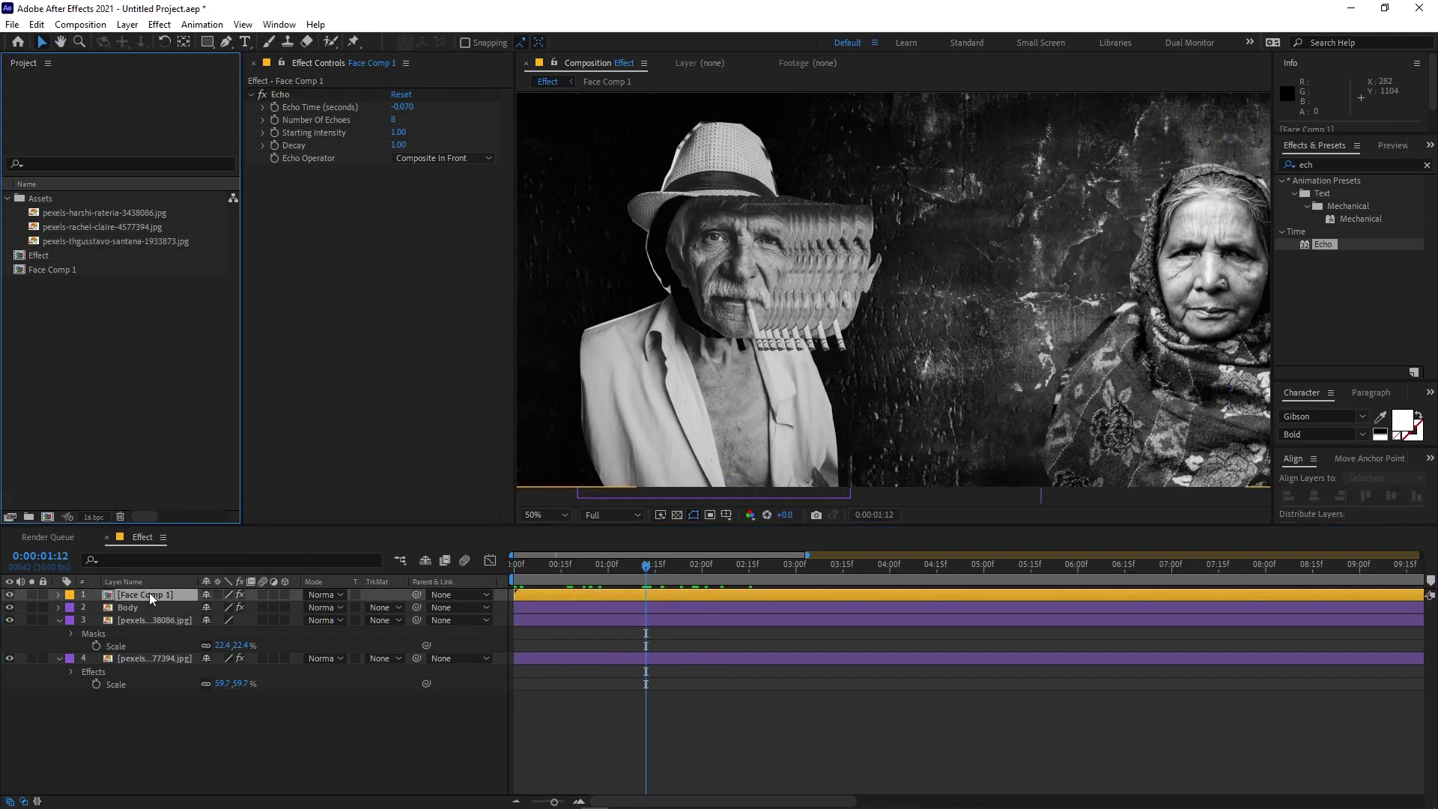
shift+click(152, 657)
click(284, 594)
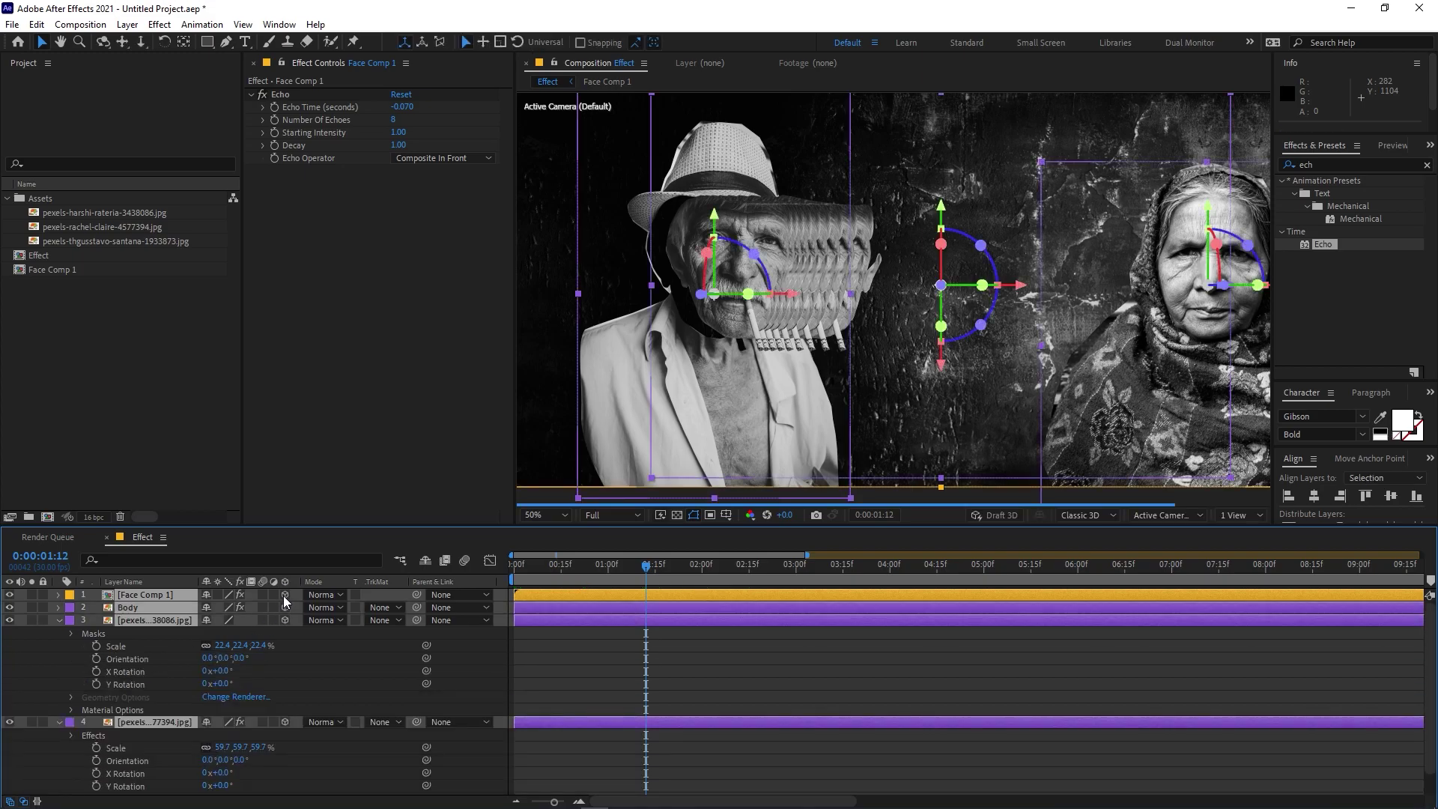
click(59, 620)
Step: Add a new camera layer to the composition, accepting its settings
click(150, 380)
click(127, 24)
click(209, 712)
click(127, 24)
mouse_move(210, 43)
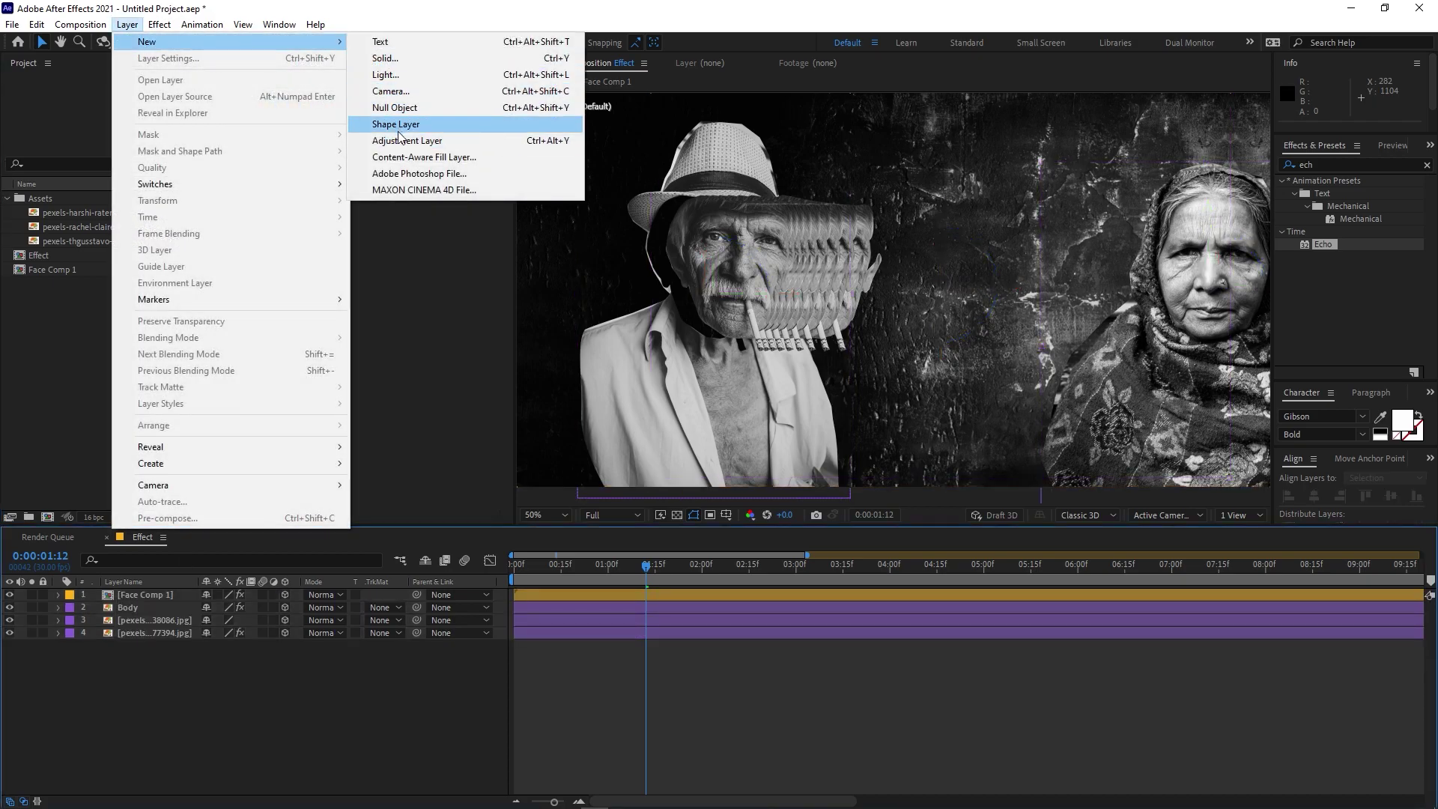
click(391, 91)
click(419, 356)
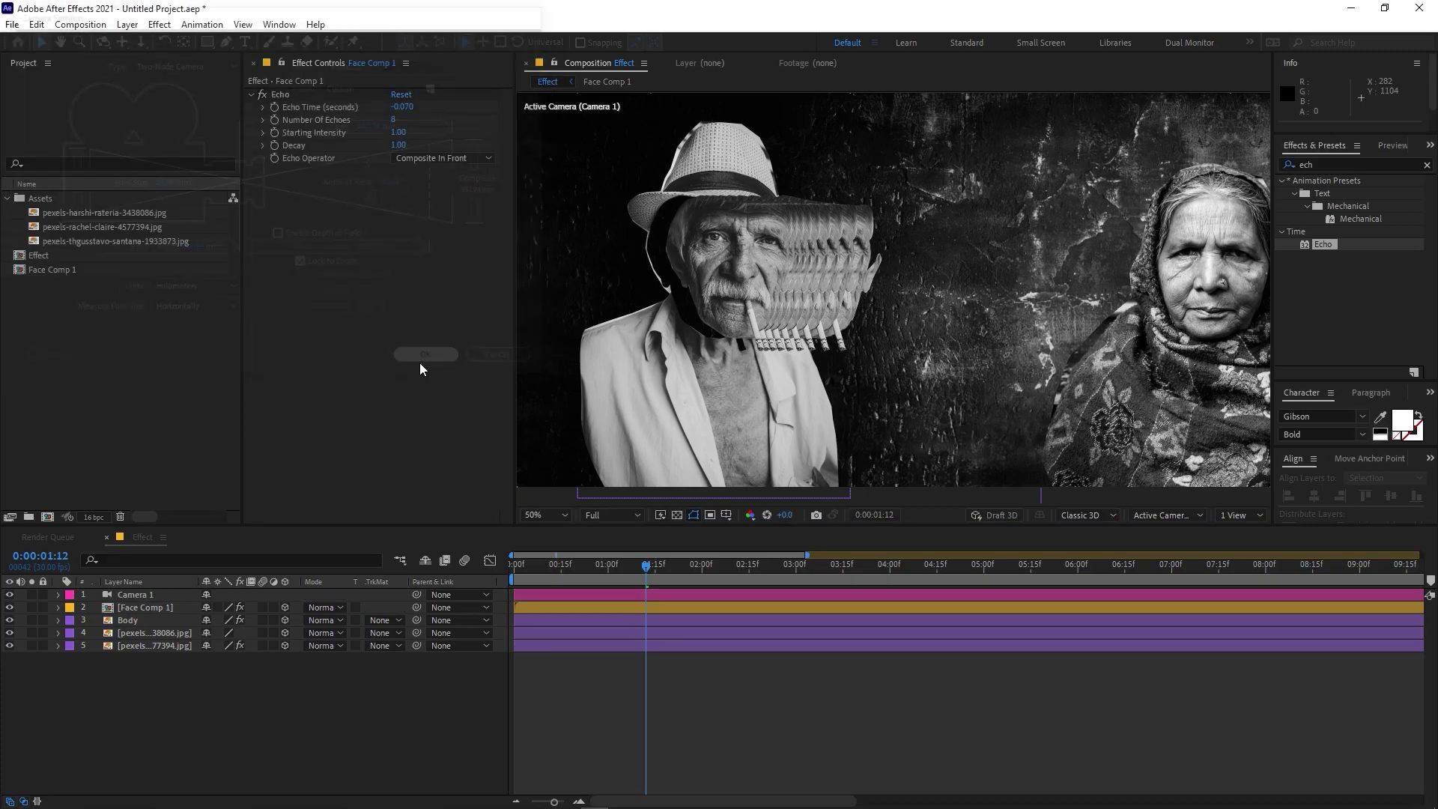
Step: Add a null object, make it 3D, and parent the camera to it
click(367, 712)
right_click(309, 690)
mouse_move(370, 515)
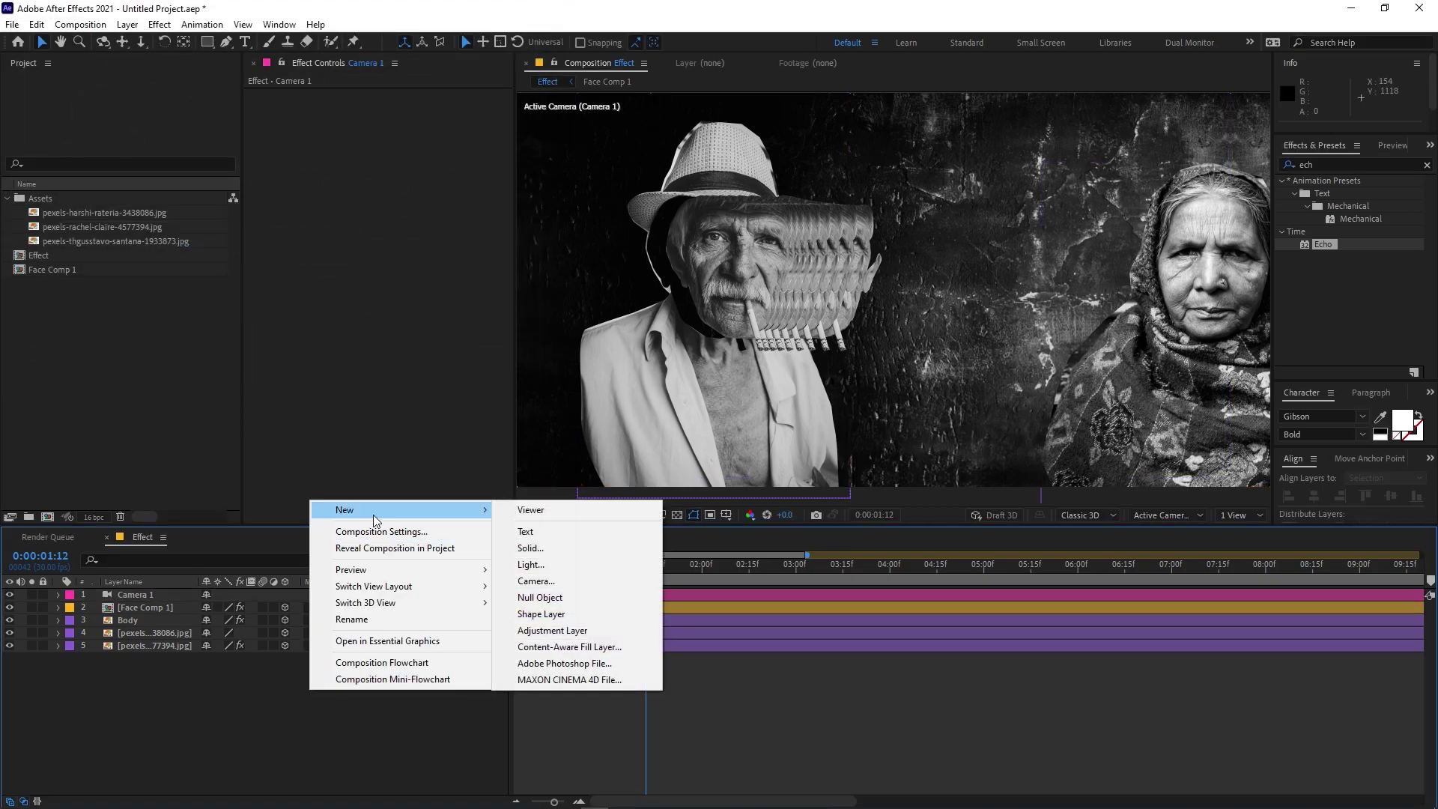
click(558, 596)
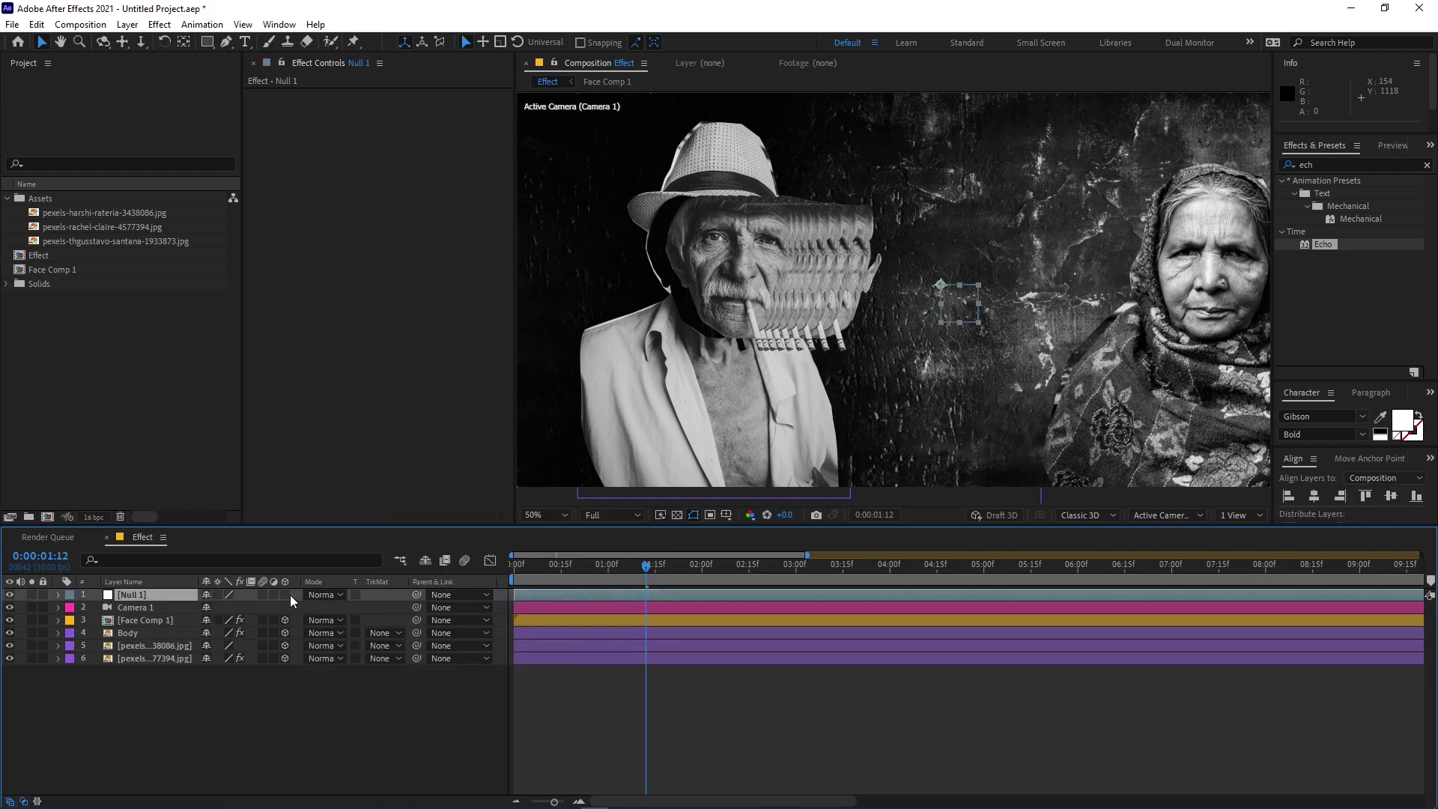
click(286, 595)
drag(416, 611, 129, 592)
Step: Push the wall image layer back in Z depth behind the man and the woman
click(150, 659)
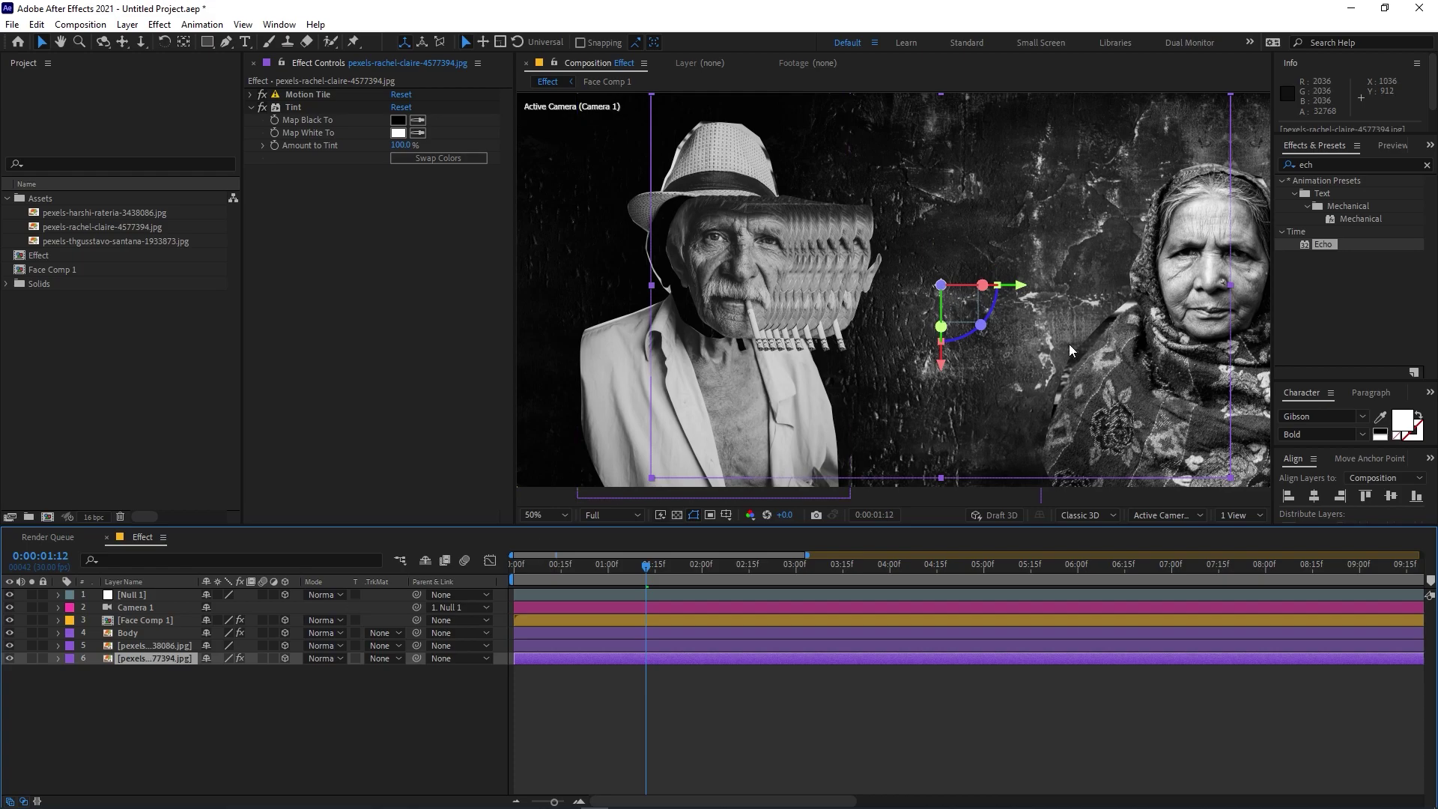
scroll(987, 316, down, 2)
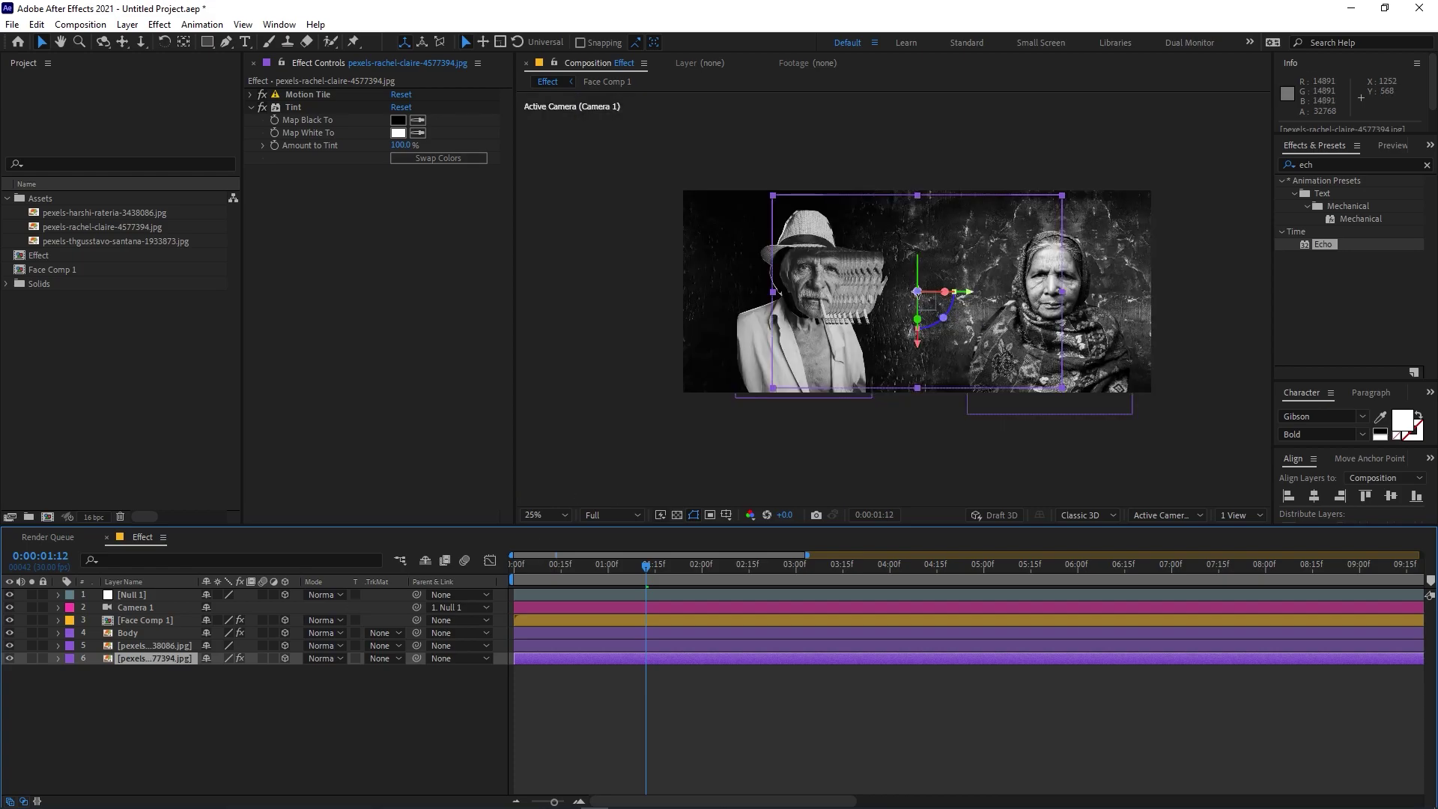
drag(943, 318, 808, 323)
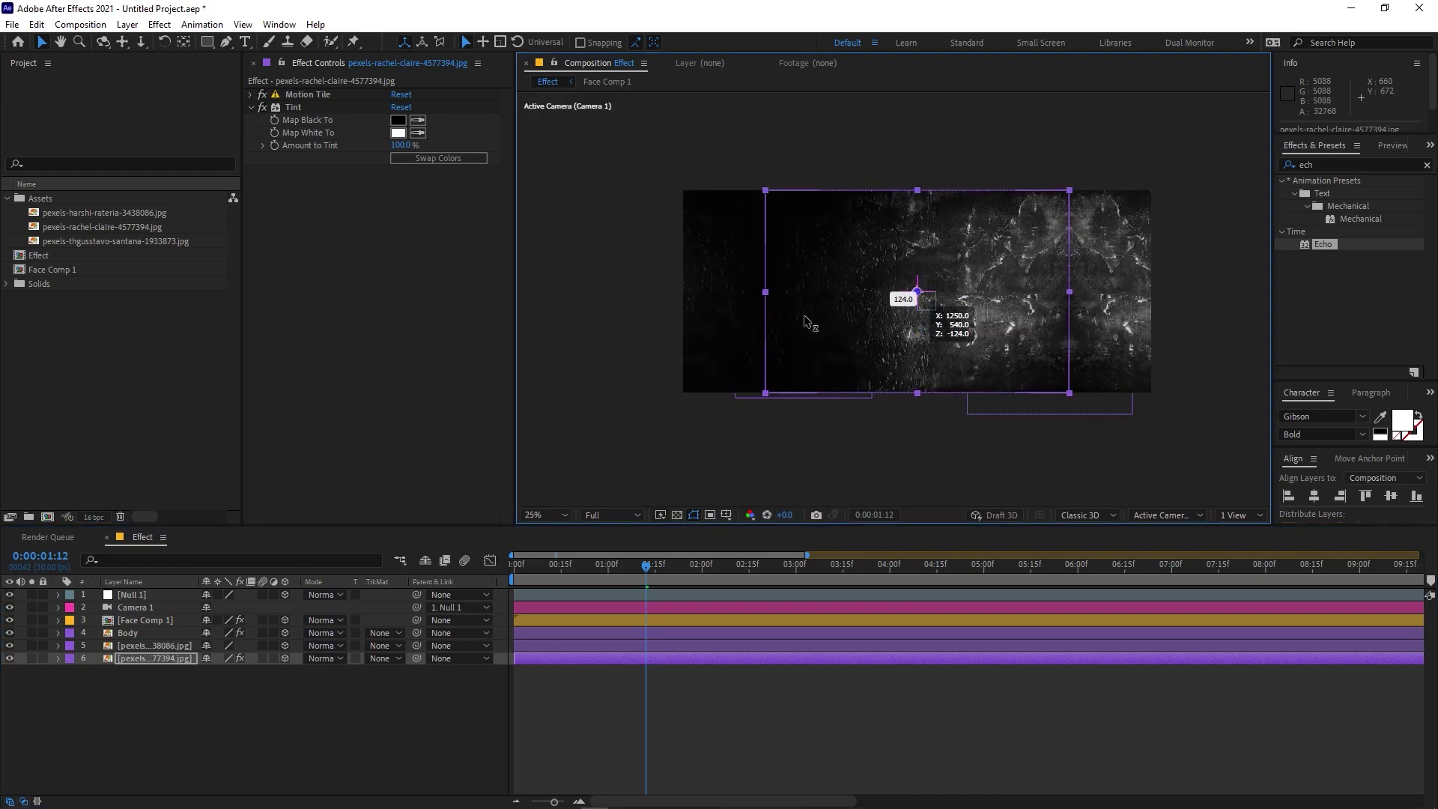
drag(714, 314, 725, 192)
click(542, 690)
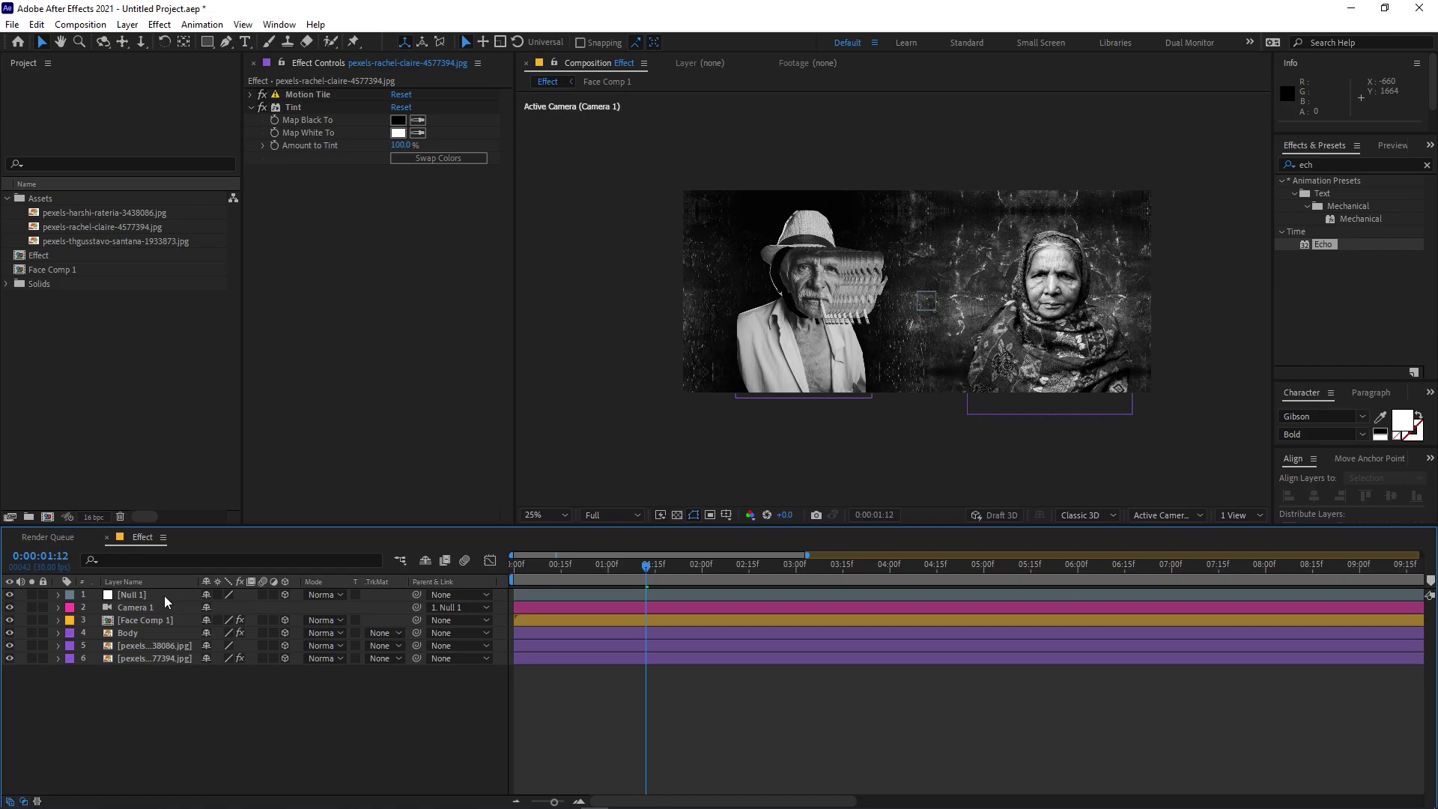
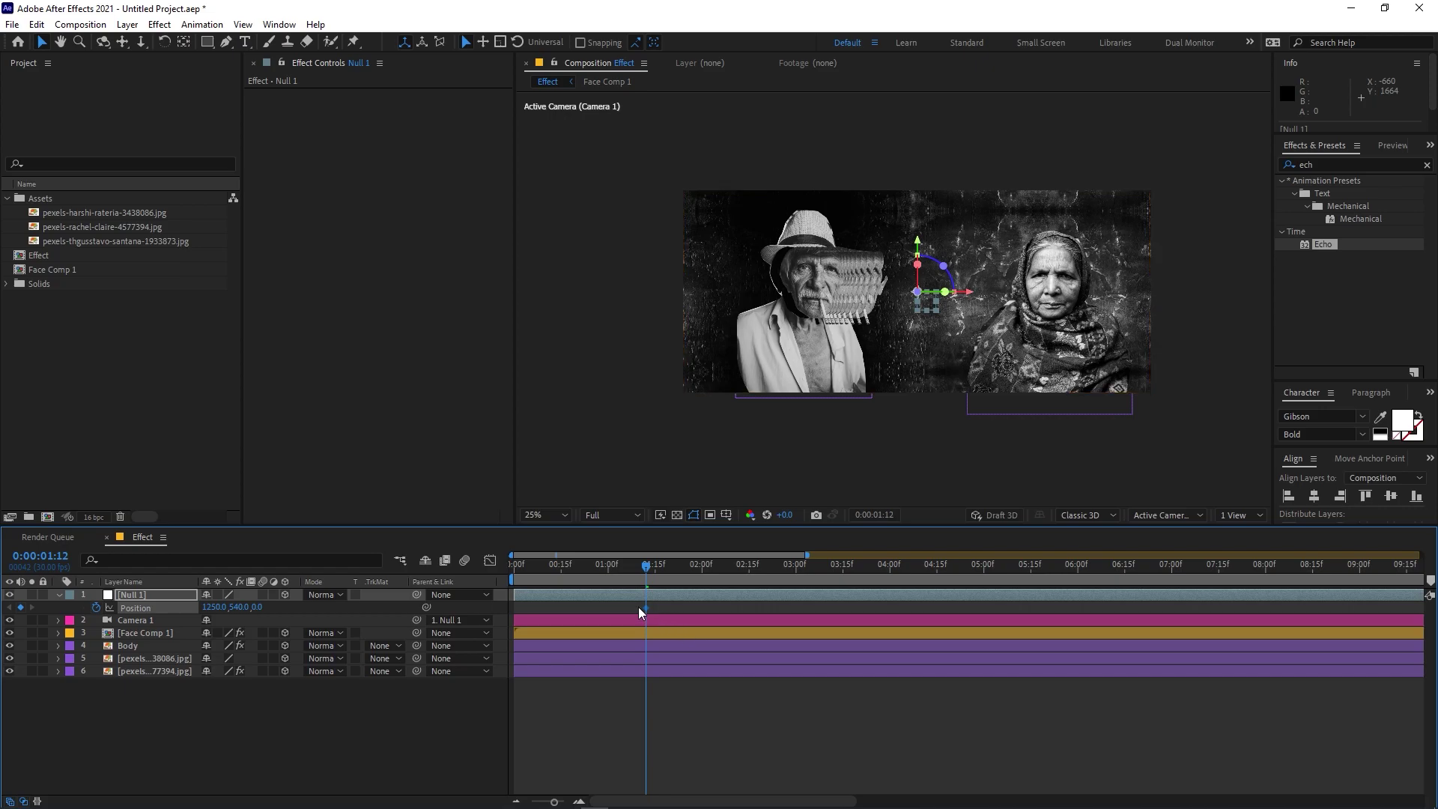
Step: At the first frame, scale the null to 81% and set its keyframed position to 2054, 540, 0, framing the woman
drag(537, 569, 461, 580)
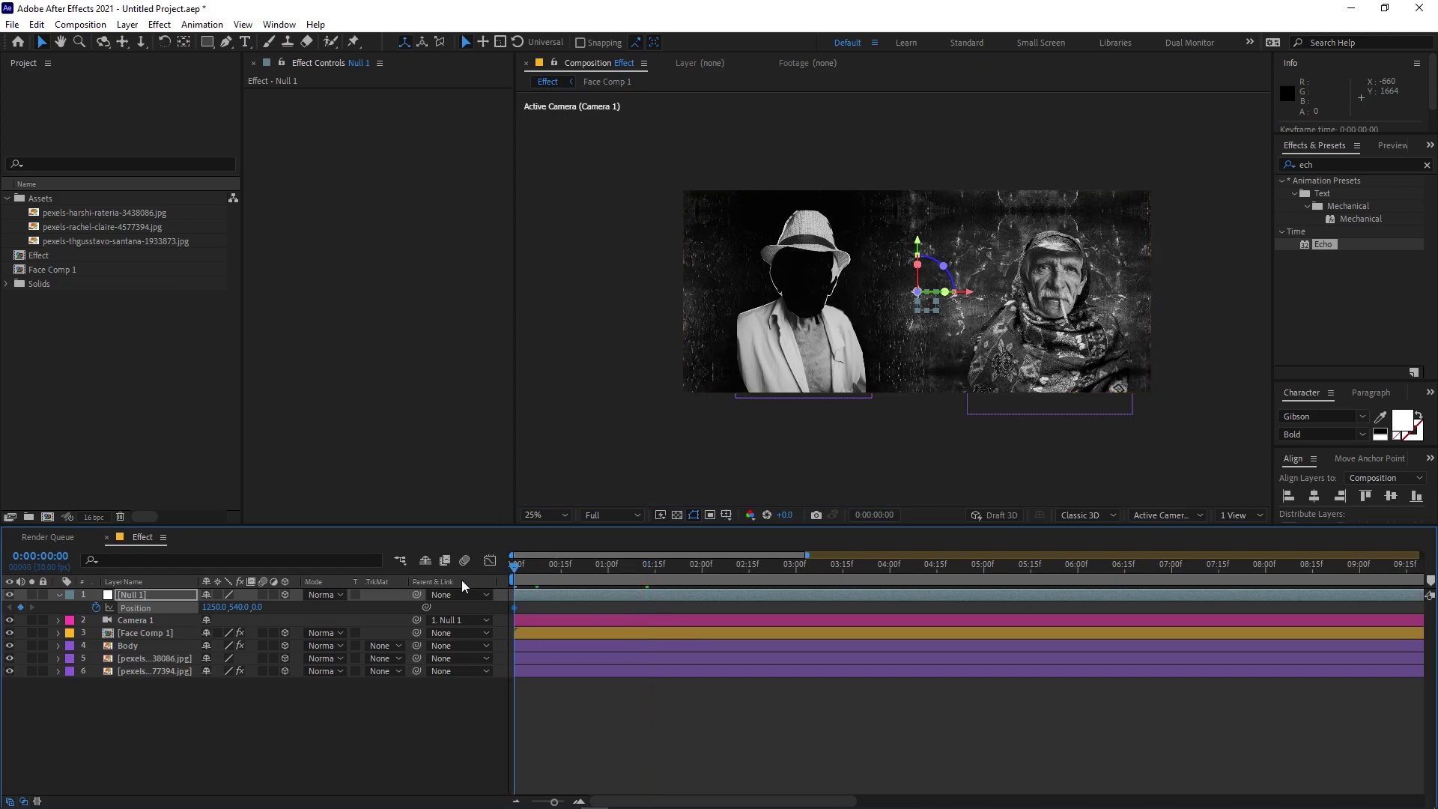
key(a)
key(s)
drag(219, 606, 118, 653)
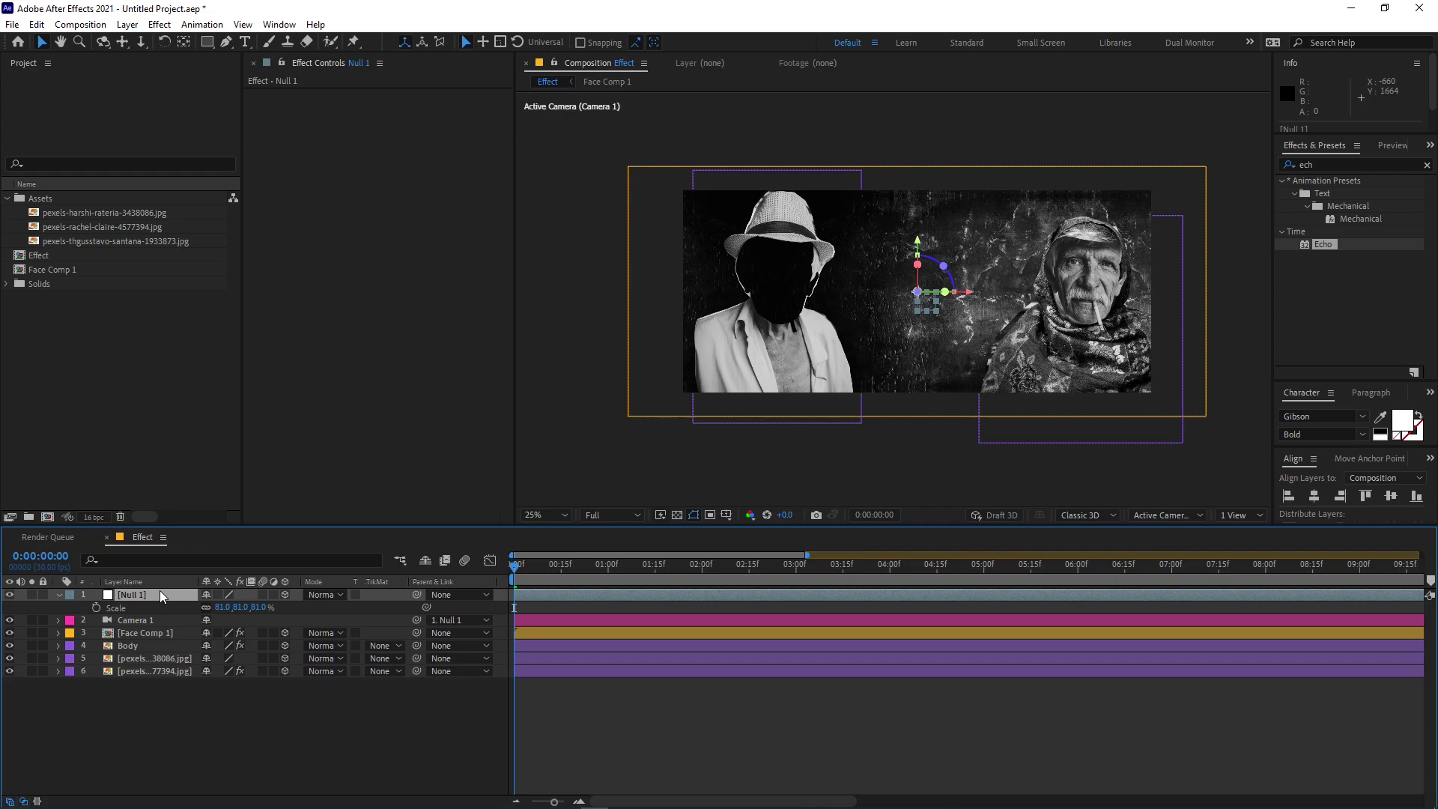
key(alt+shift+p)
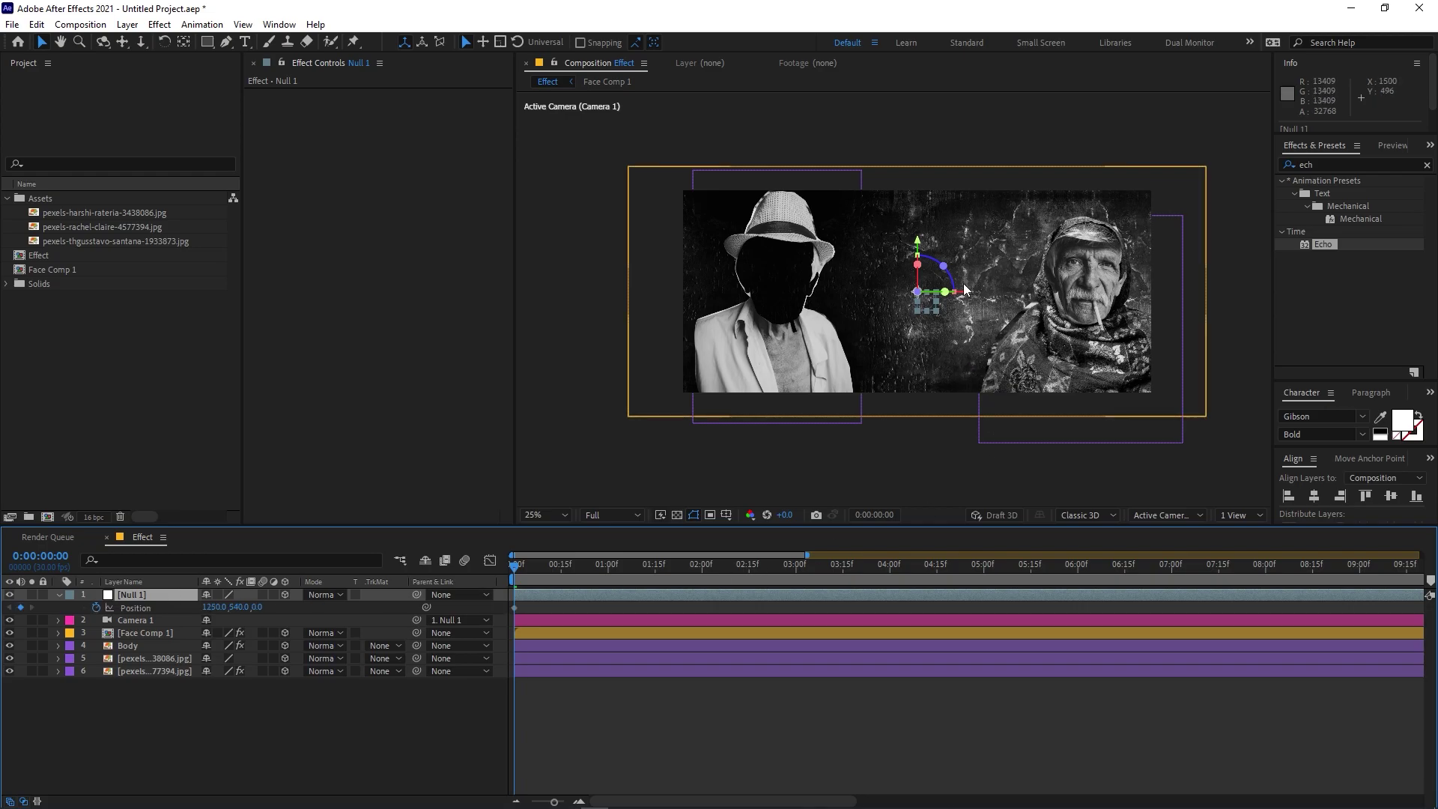
drag(971, 300, 1127, 310)
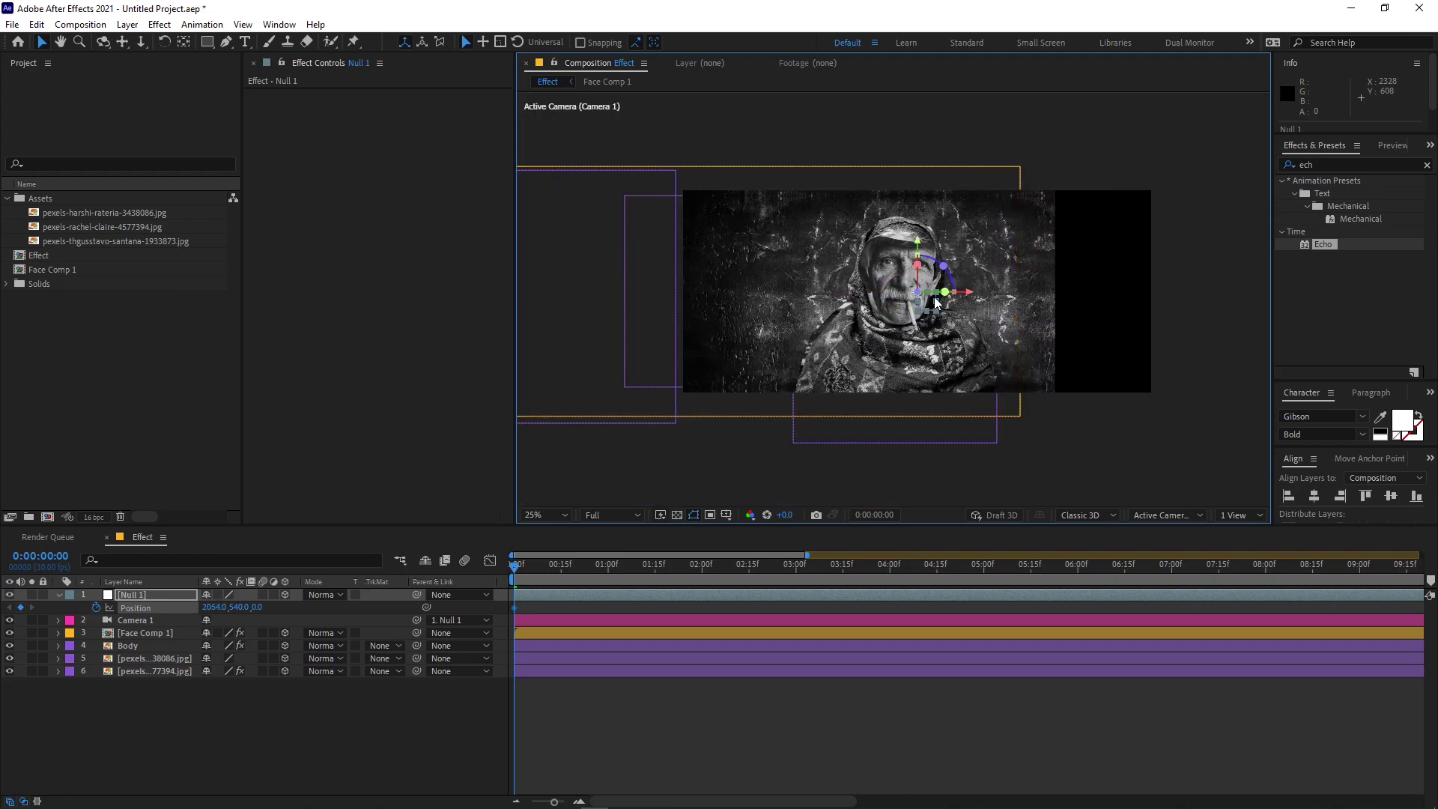
Step: Set the Motion Tile output width and output height of the wall layer to 300
click(137, 670)
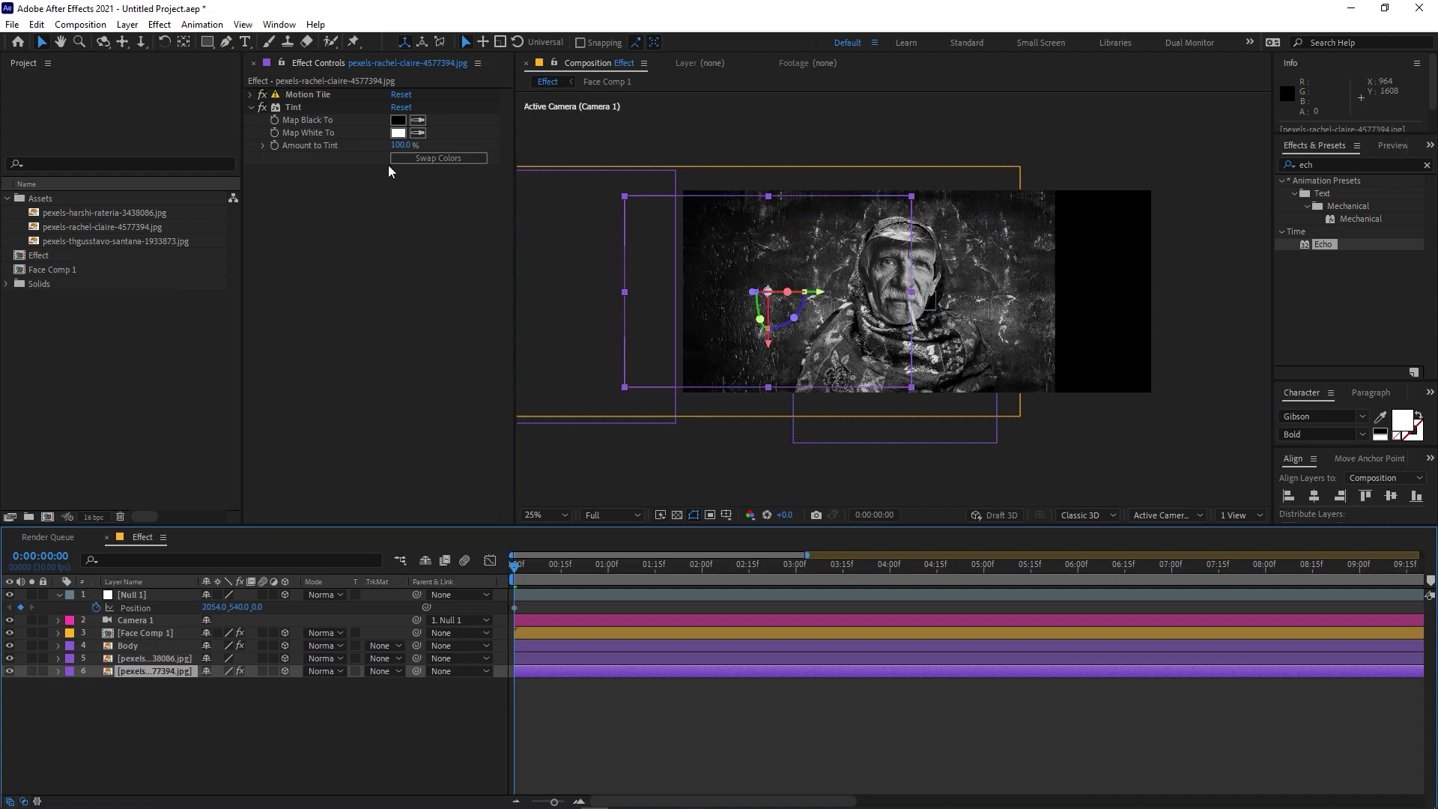
click(251, 95)
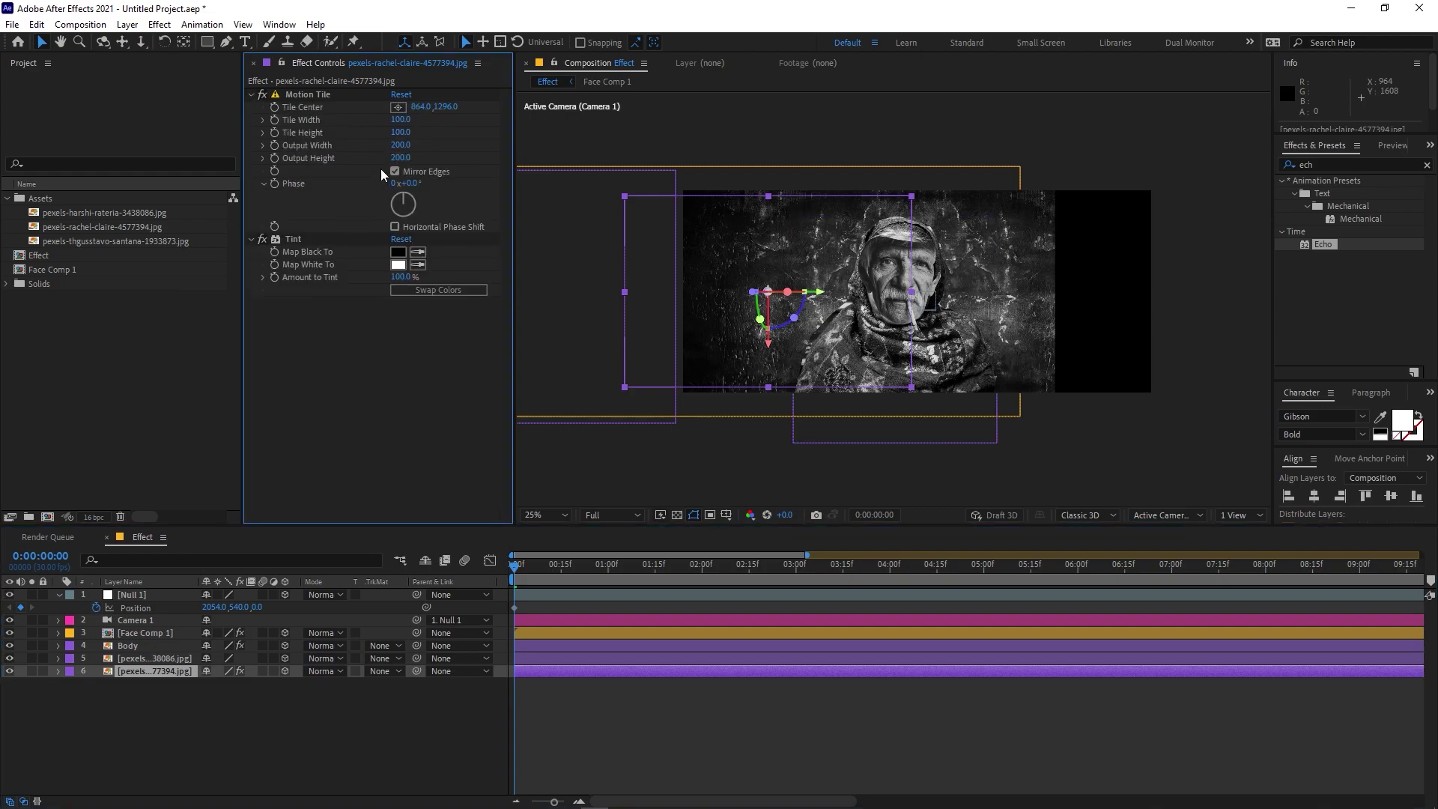
text(300)
key(Return)
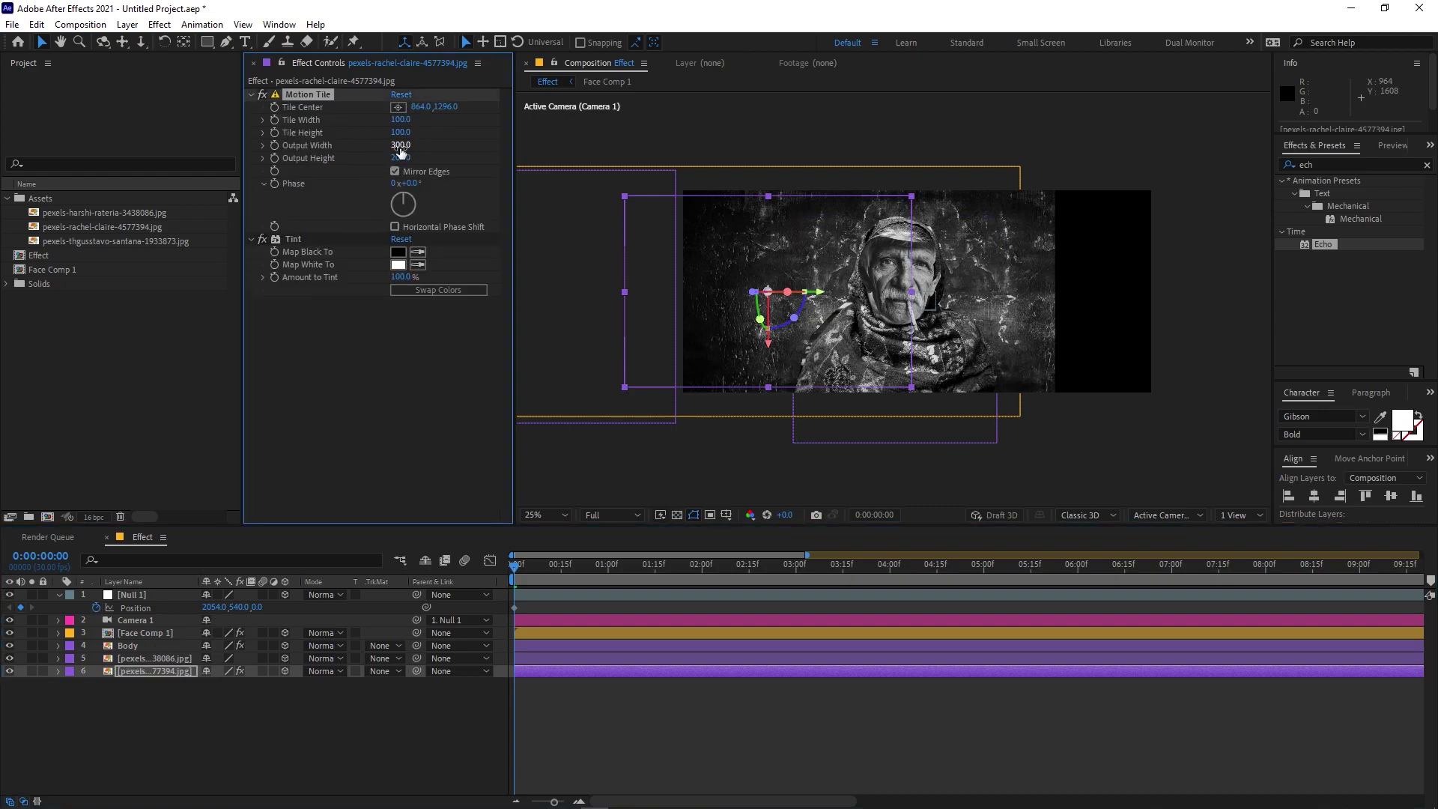
text(300)
key(Return)
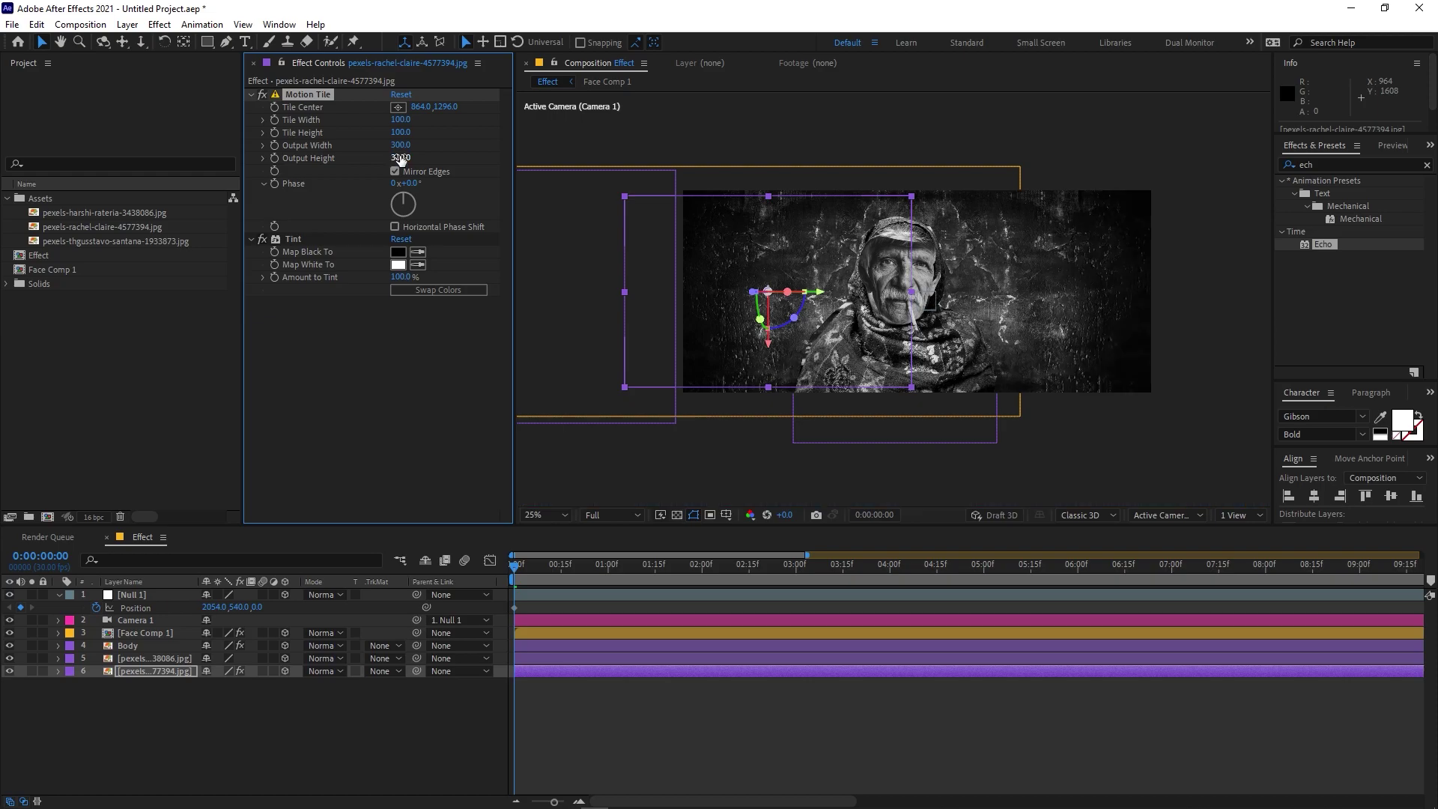
key(space)
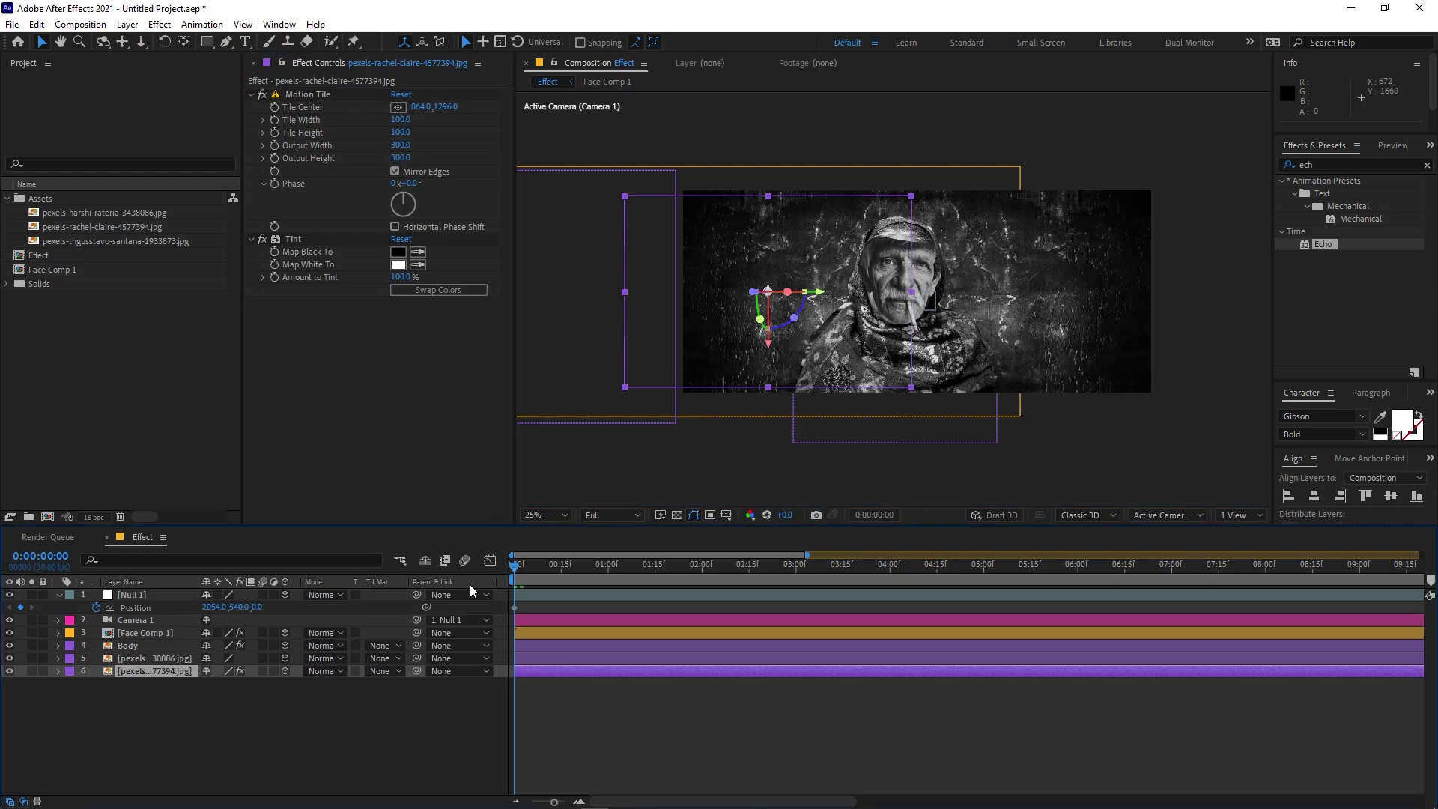
Step: Keyframe the null's position at 0:00:01:00 to 766, 540, 0, framing the man's body
click(150, 596)
drag(534, 578, 608, 587)
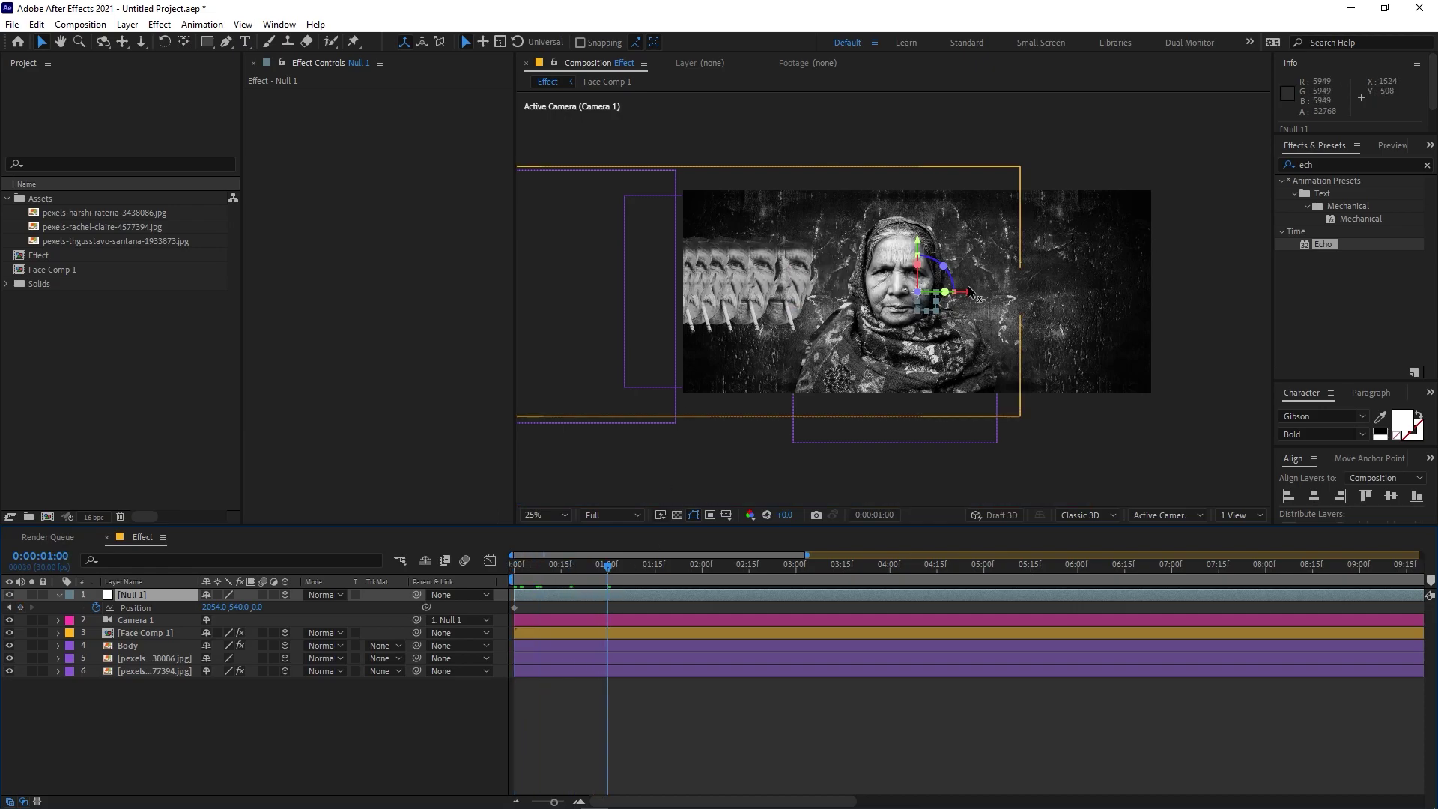
drag(971, 294, 727, 330)
Step: Animate the null's scale from 81% at the first frame to 63% at 0:00:01:00
click(143, 591)
click(95, 609)
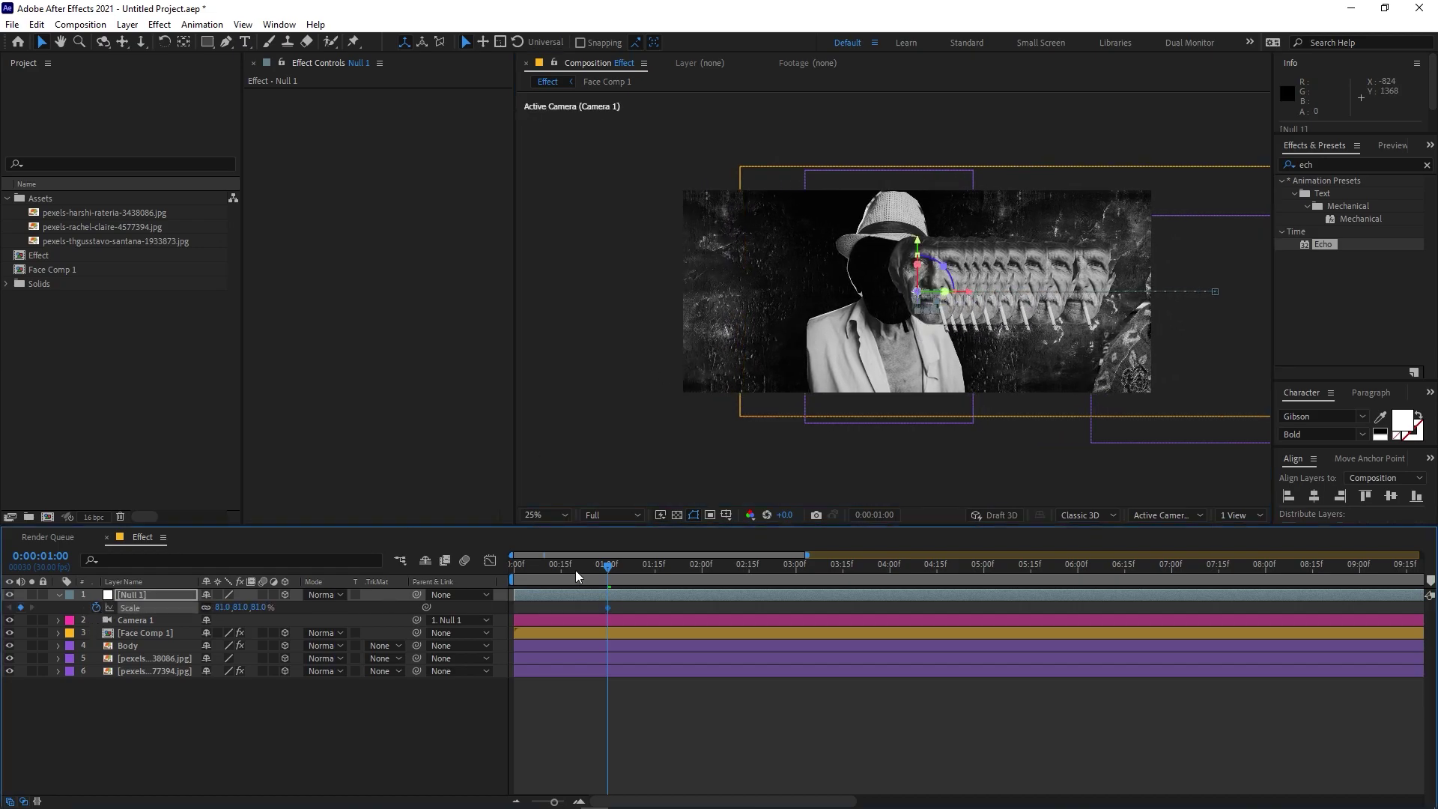
key(shift+p)
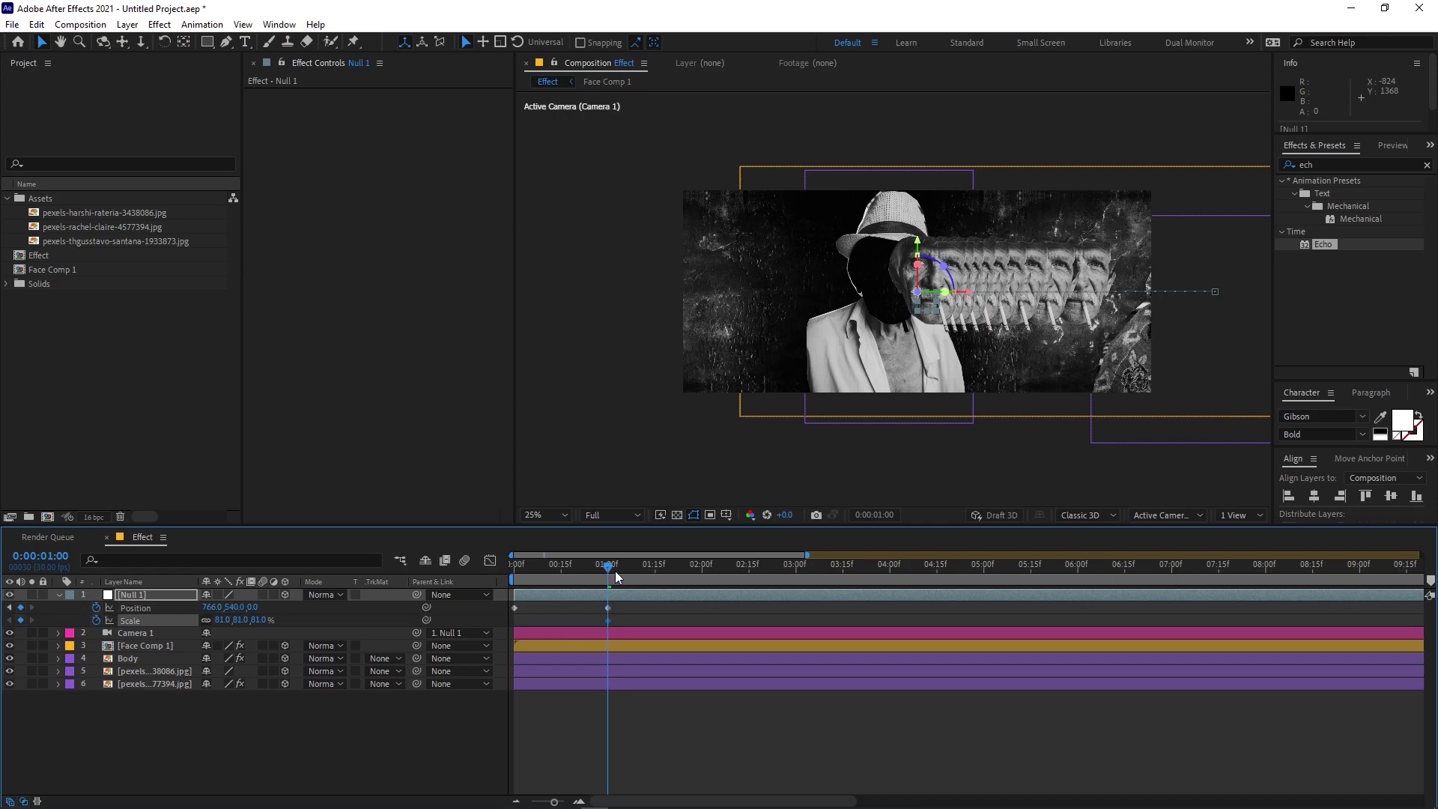
key(Home)
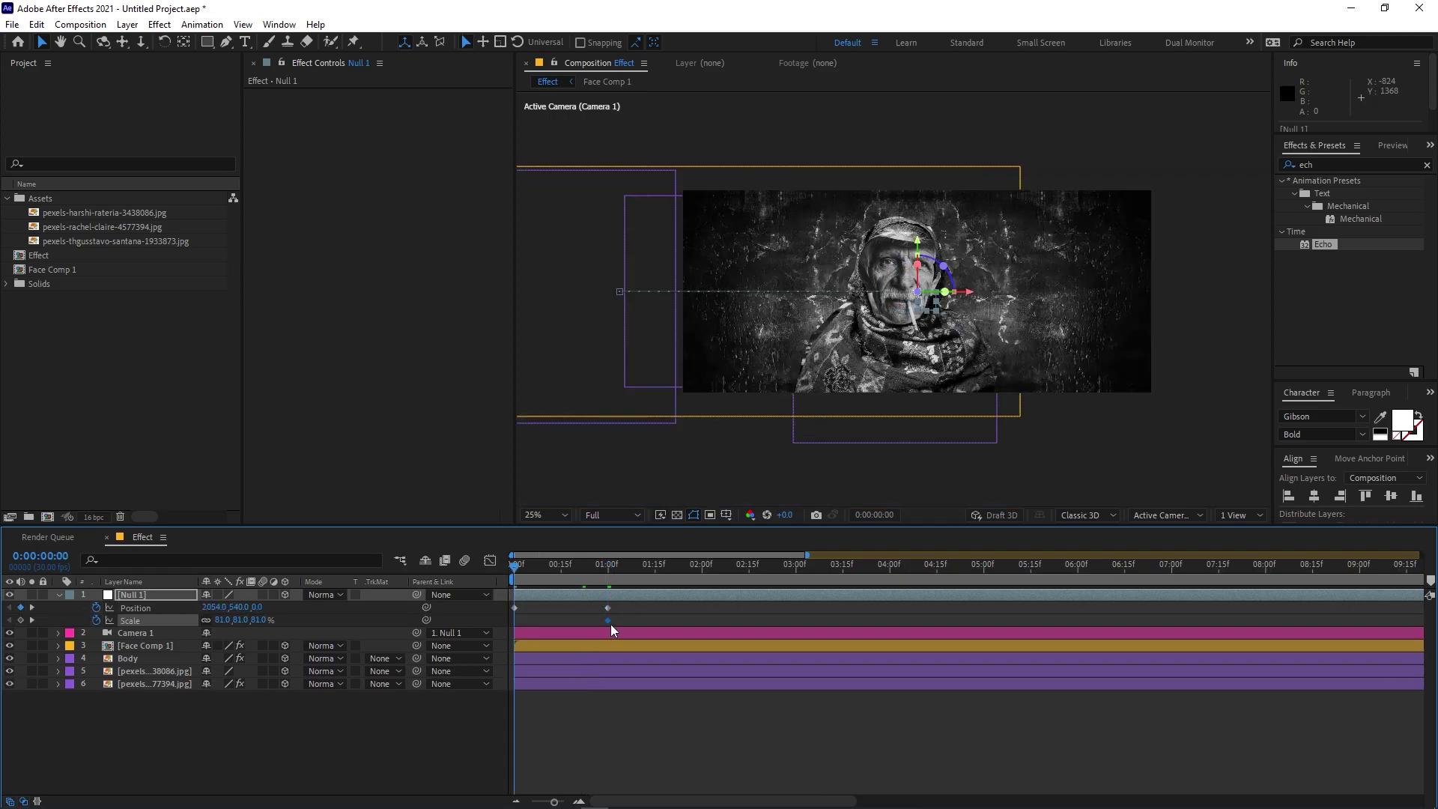
click(606, 566)
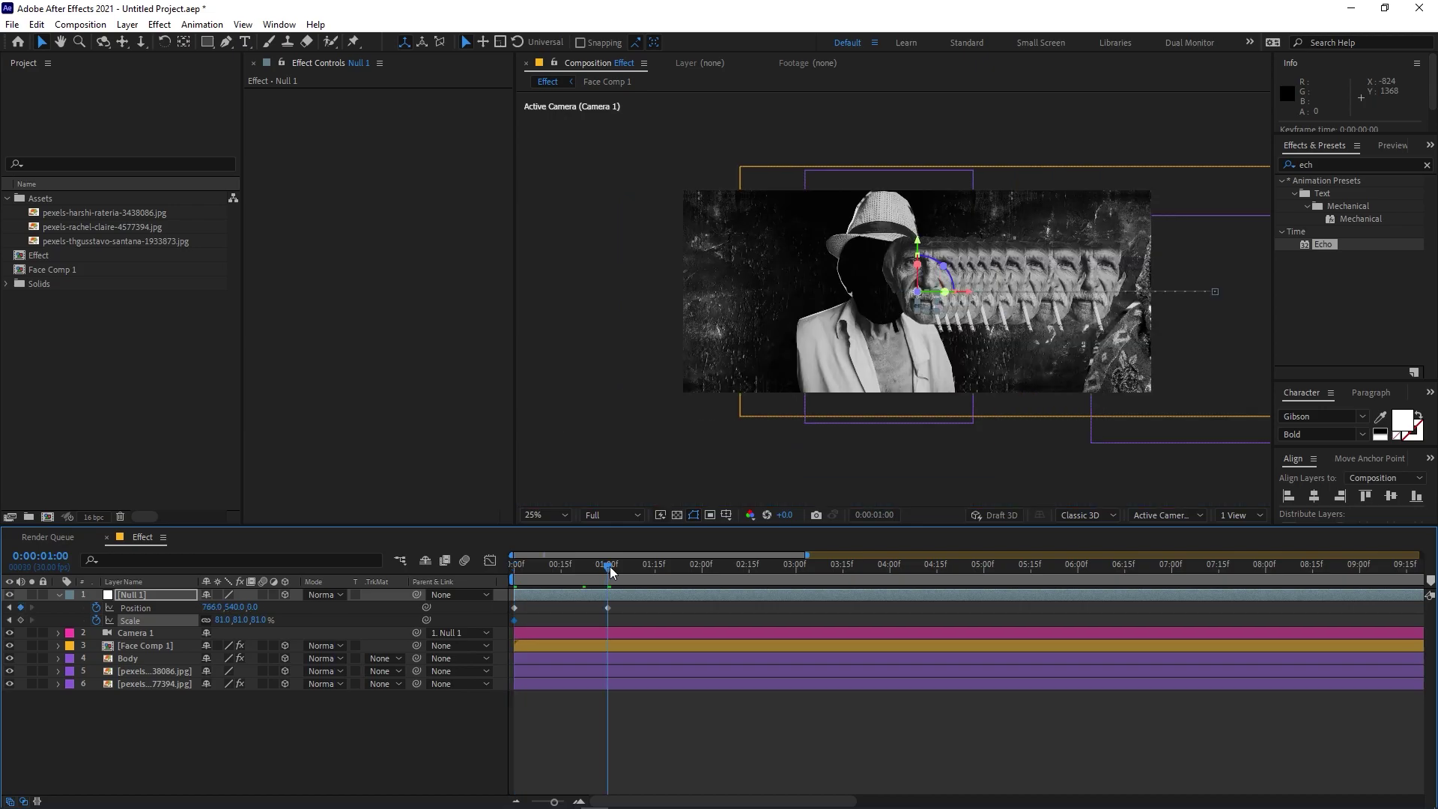
drag(223, 624, 125, 652)
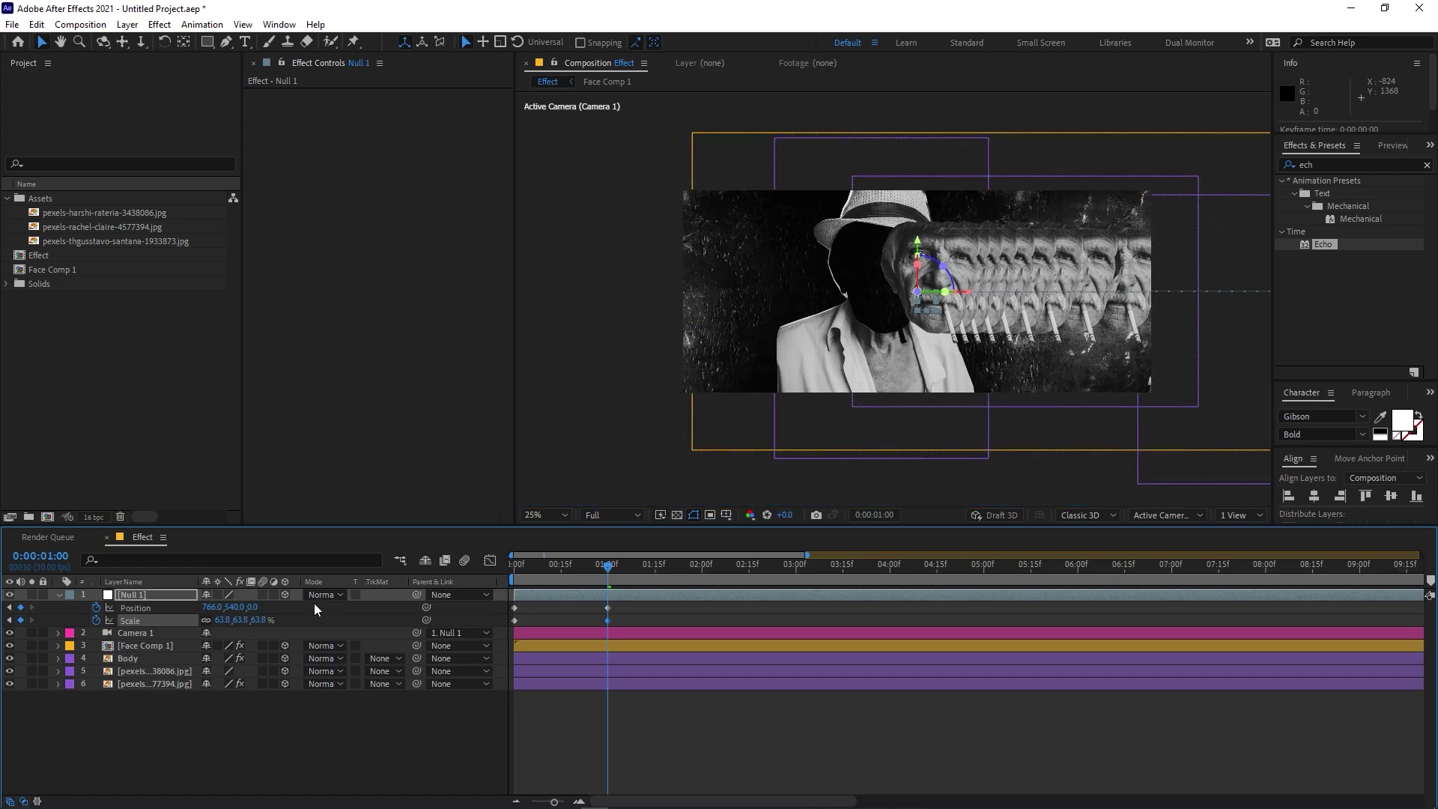
Step: Set the null's Y position to 525 at 0:00:01:00 and preview the camera move from the start
drag(234, 608, 206, 619)
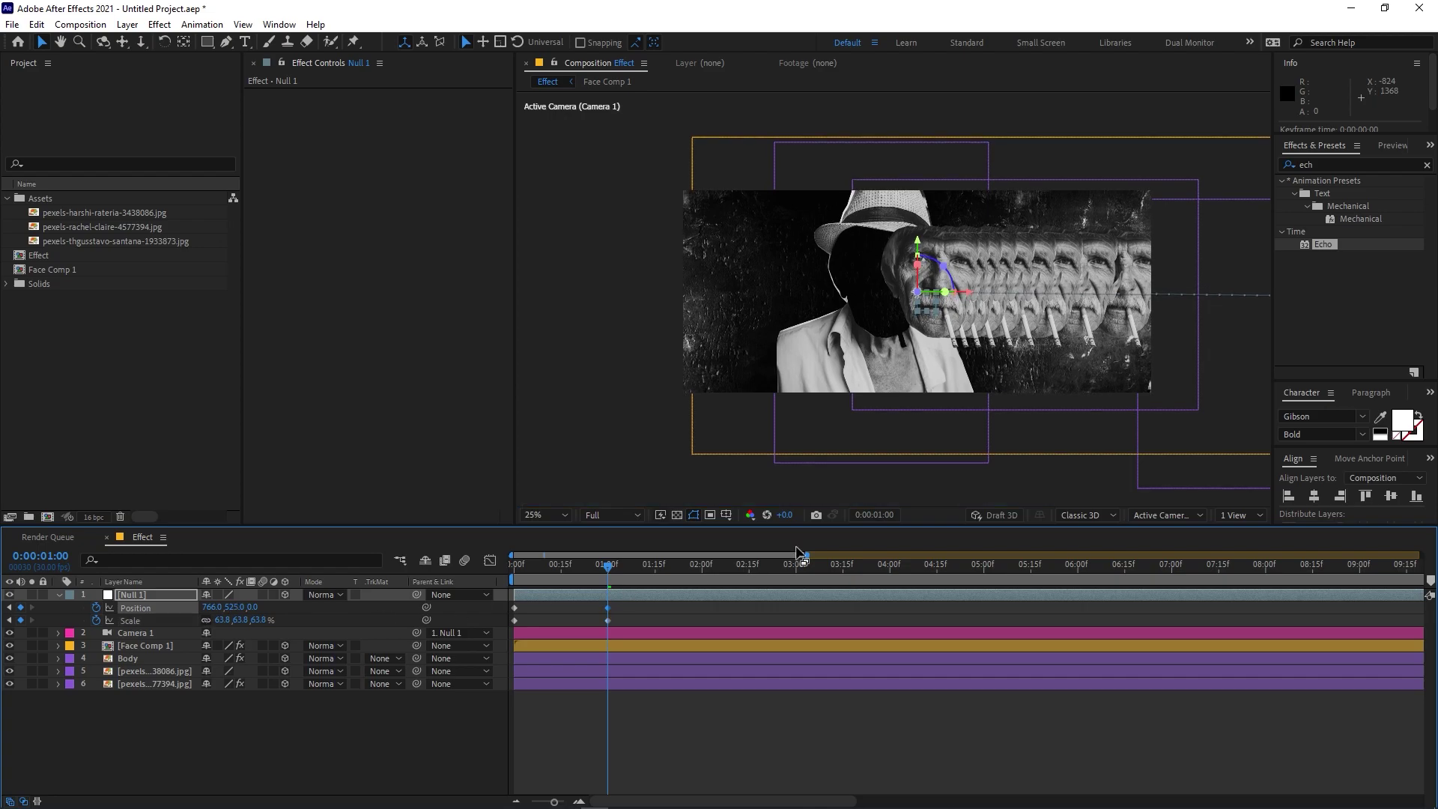
key(Home)
key(space)
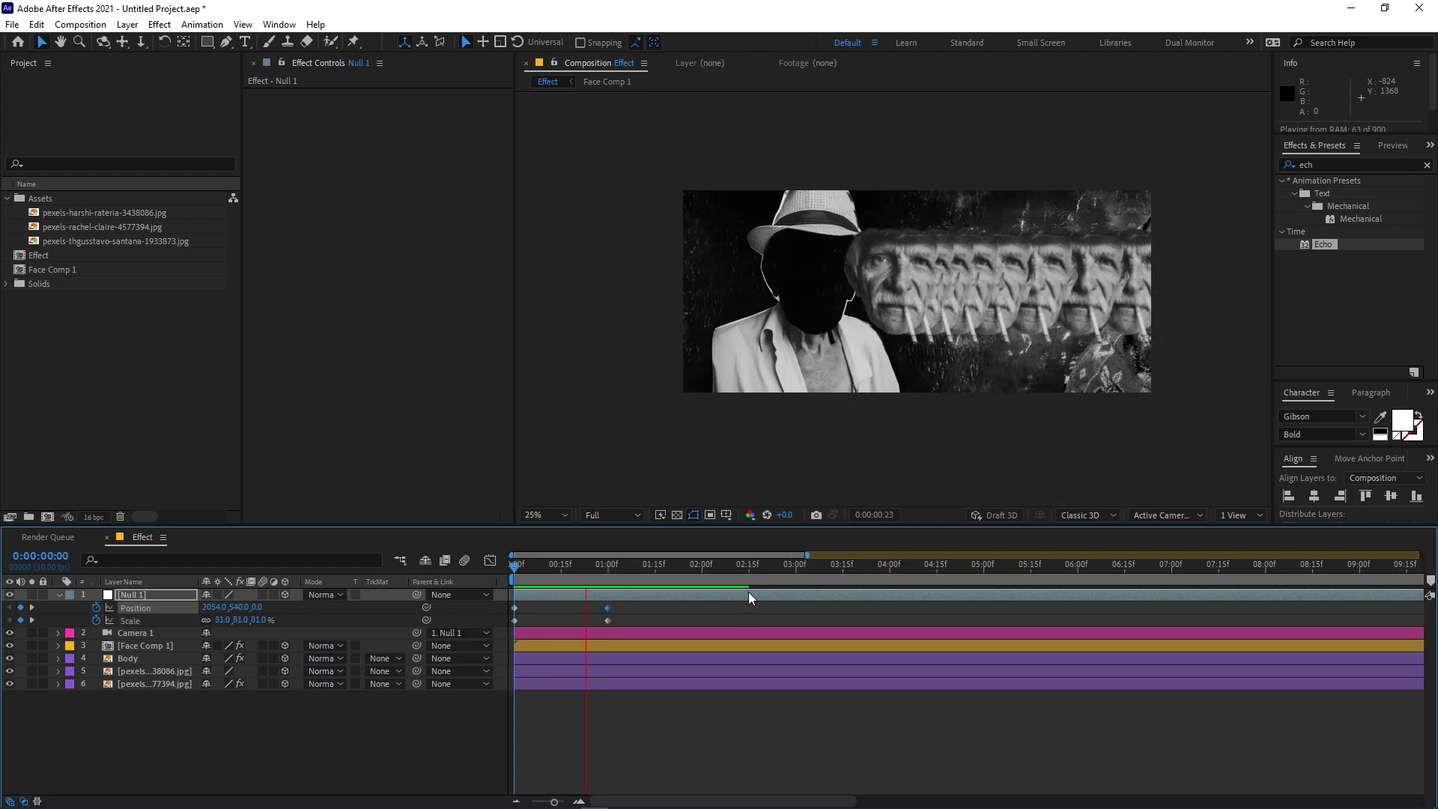
key(space)
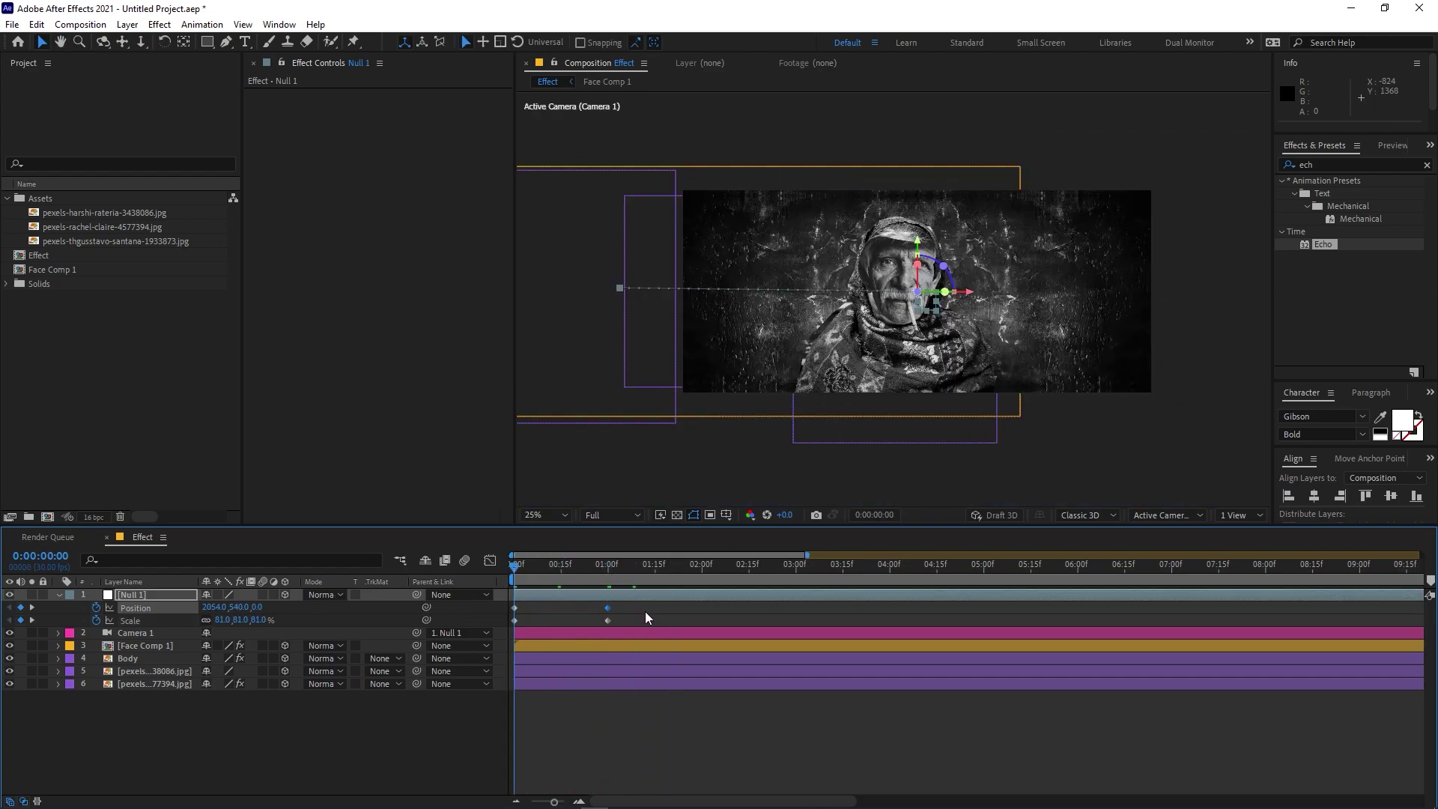
Step: Easy ease the null's position and scale keyframes, move the end ones to about 0:00:01:12, and preview
drag(623, 608, 489, 626)
mouse_move(617, 604)
mouse_down()
mouse_move(601, 619)
mouse_move(645, 610)
mouse_up()
key(space)
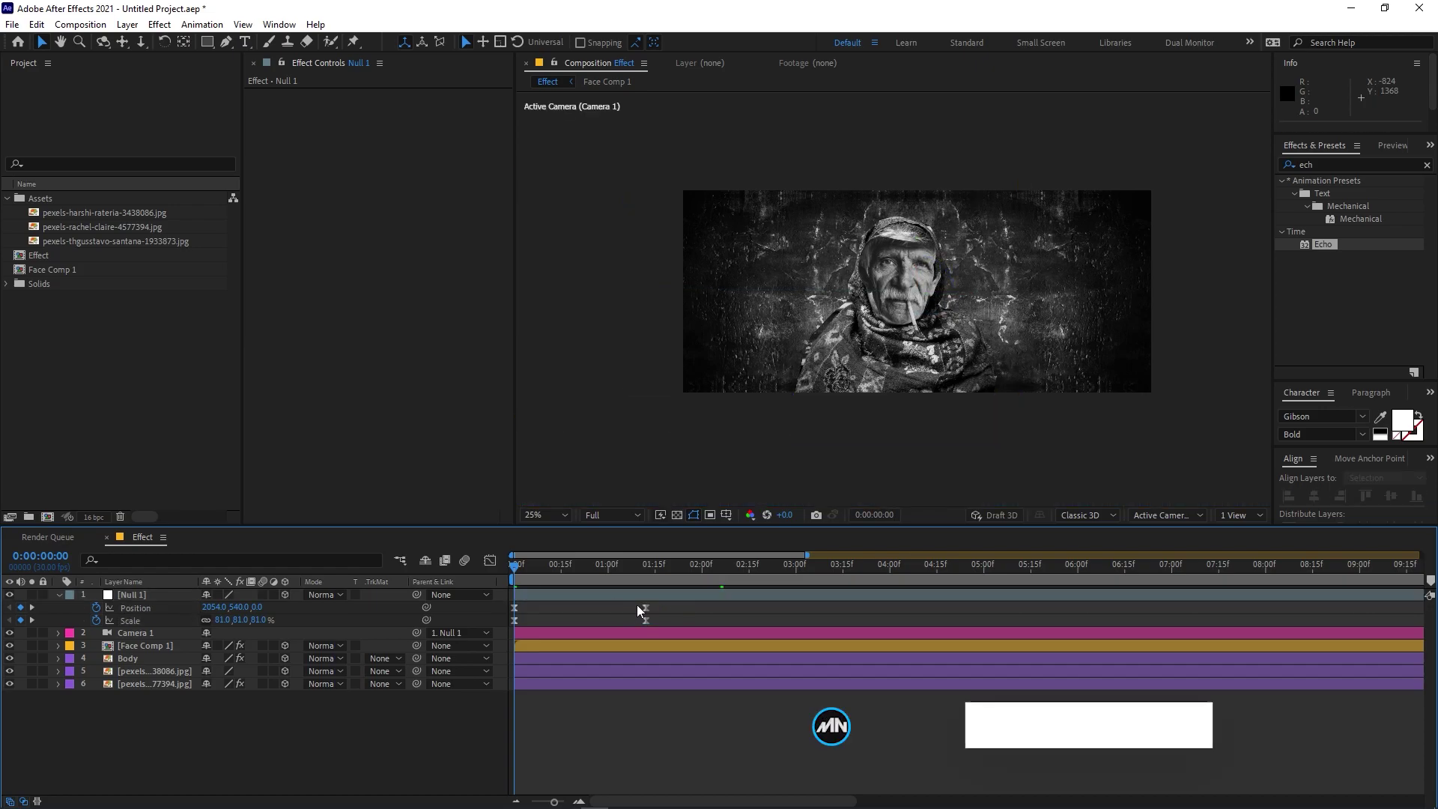
key(space)
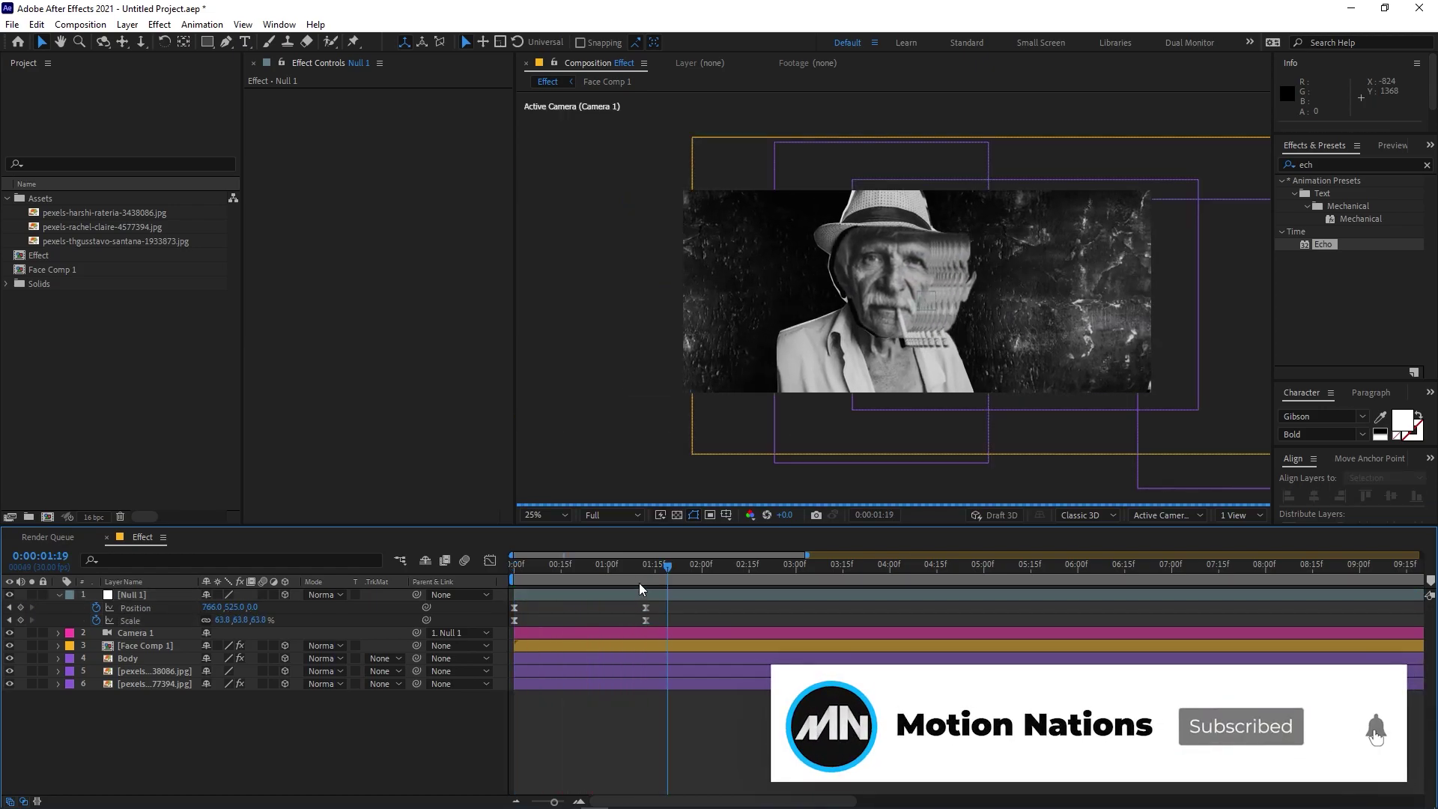
Step: Delay the null's keyframes and the Face Comp 1 layer so both start at 0:00:00:13
click(528, 600)
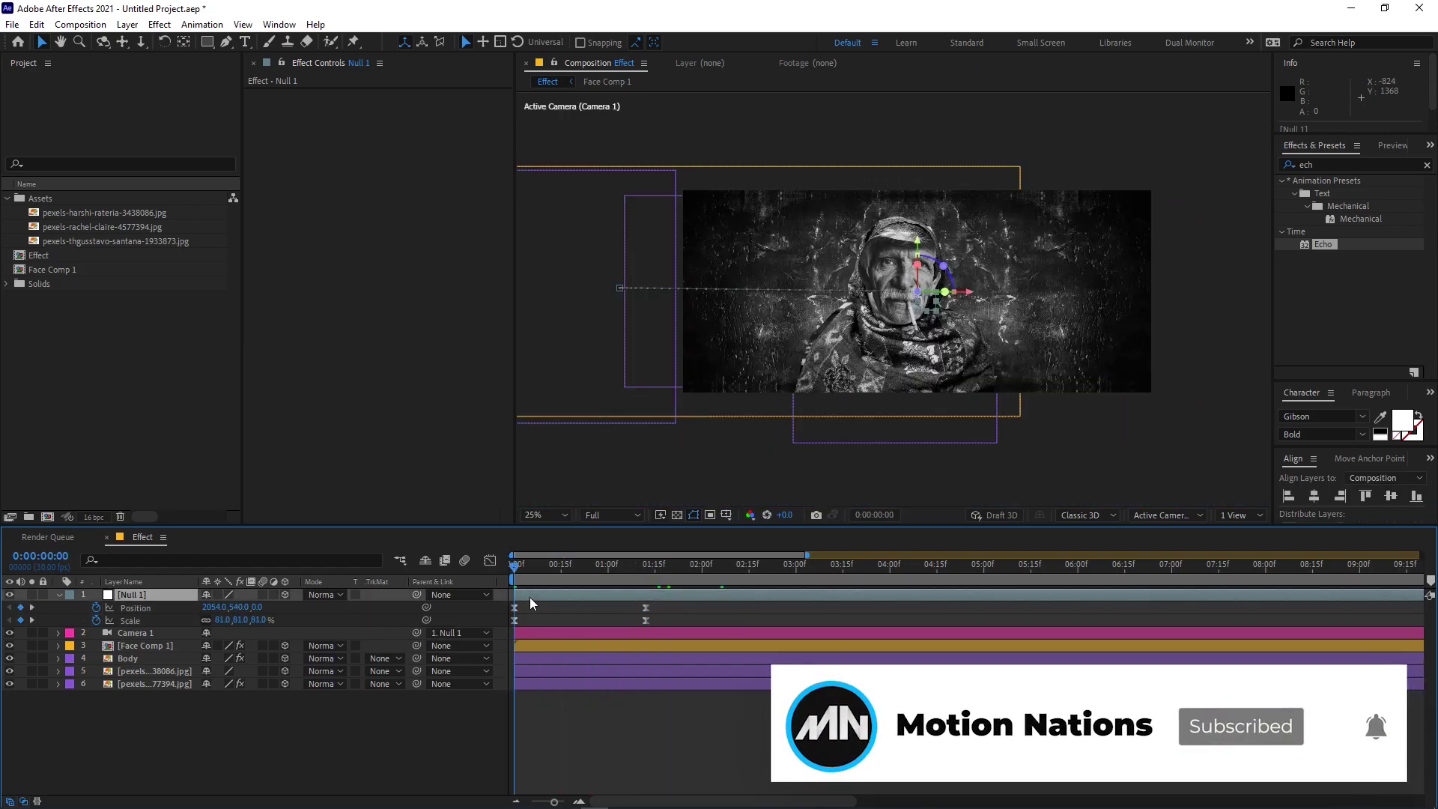
drag(651, 605, 555, 614)
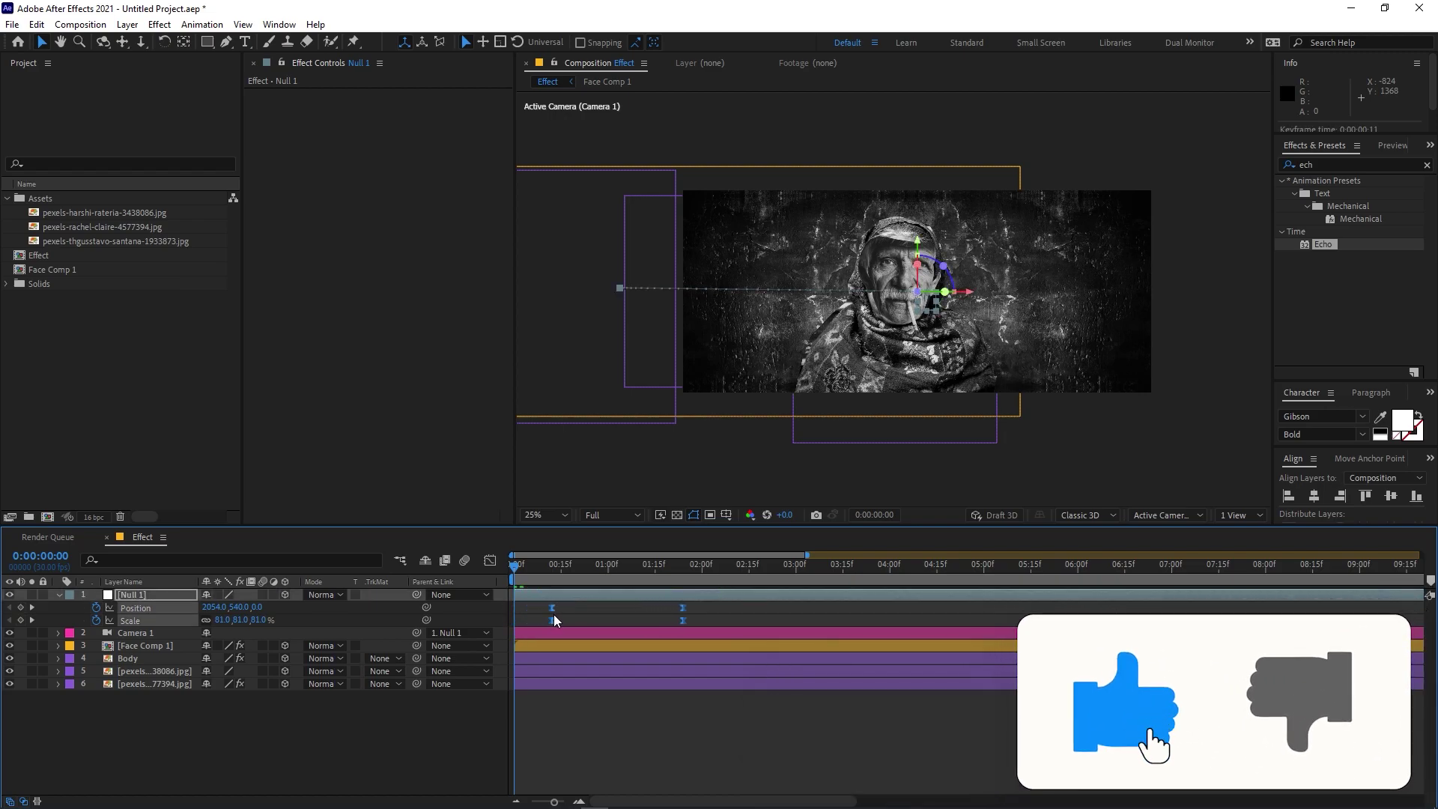
click(528, 647)
drag(523, 645, 567, 649)
key(space)
mouse_move(575, 572)
mouse_down()
mouse_move(598, 568)
mouse_move(532, 575)
mouse_move(554, 572)
mouse_up()
Step: Fade in the Face Comp 1 layer with opacity keyframes from 0% at 0:00:00:13 to 100% at 0:00:00:21
key(t)
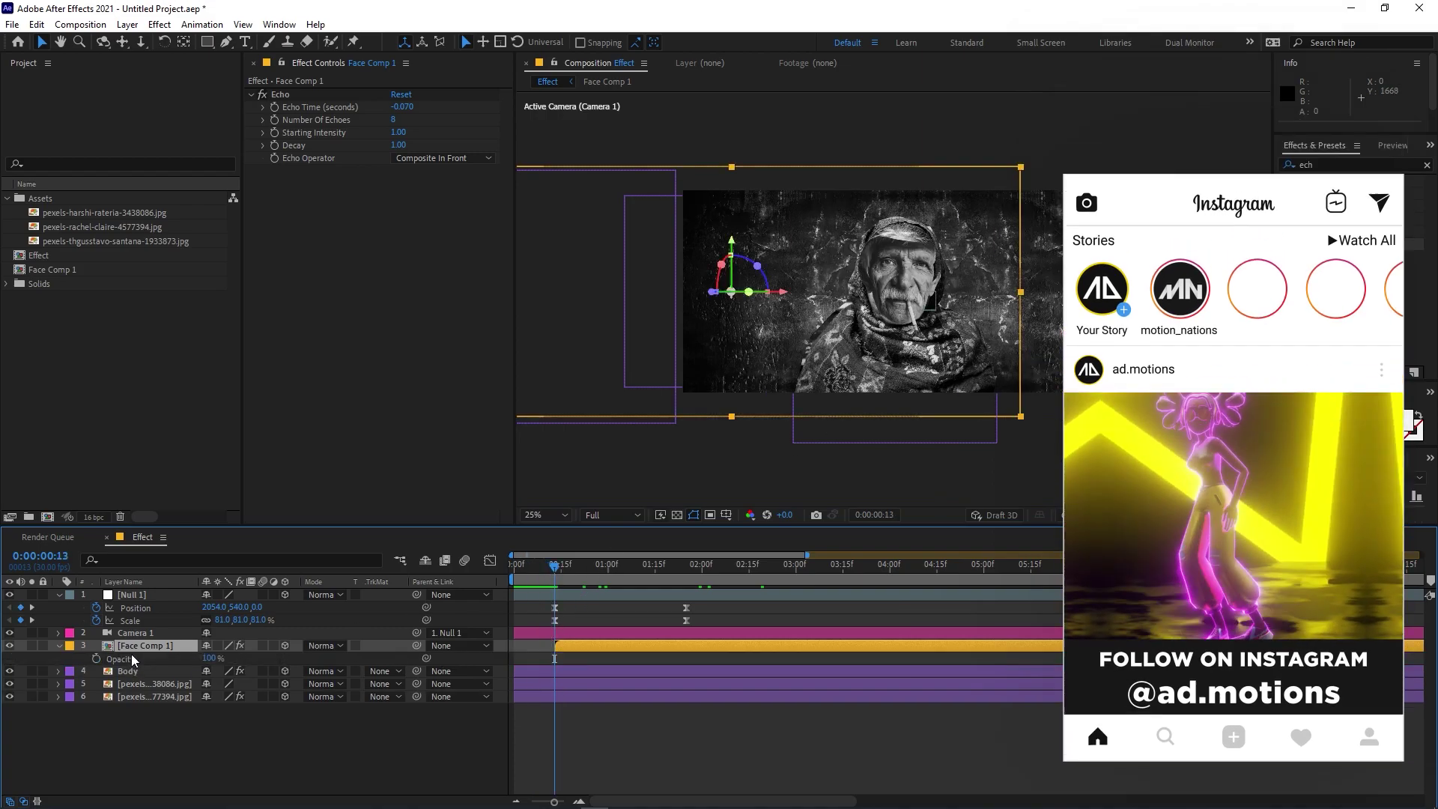
click(96, 659)
drag(554, 659, 578, 659)
drag(217, 659, 172, 659)
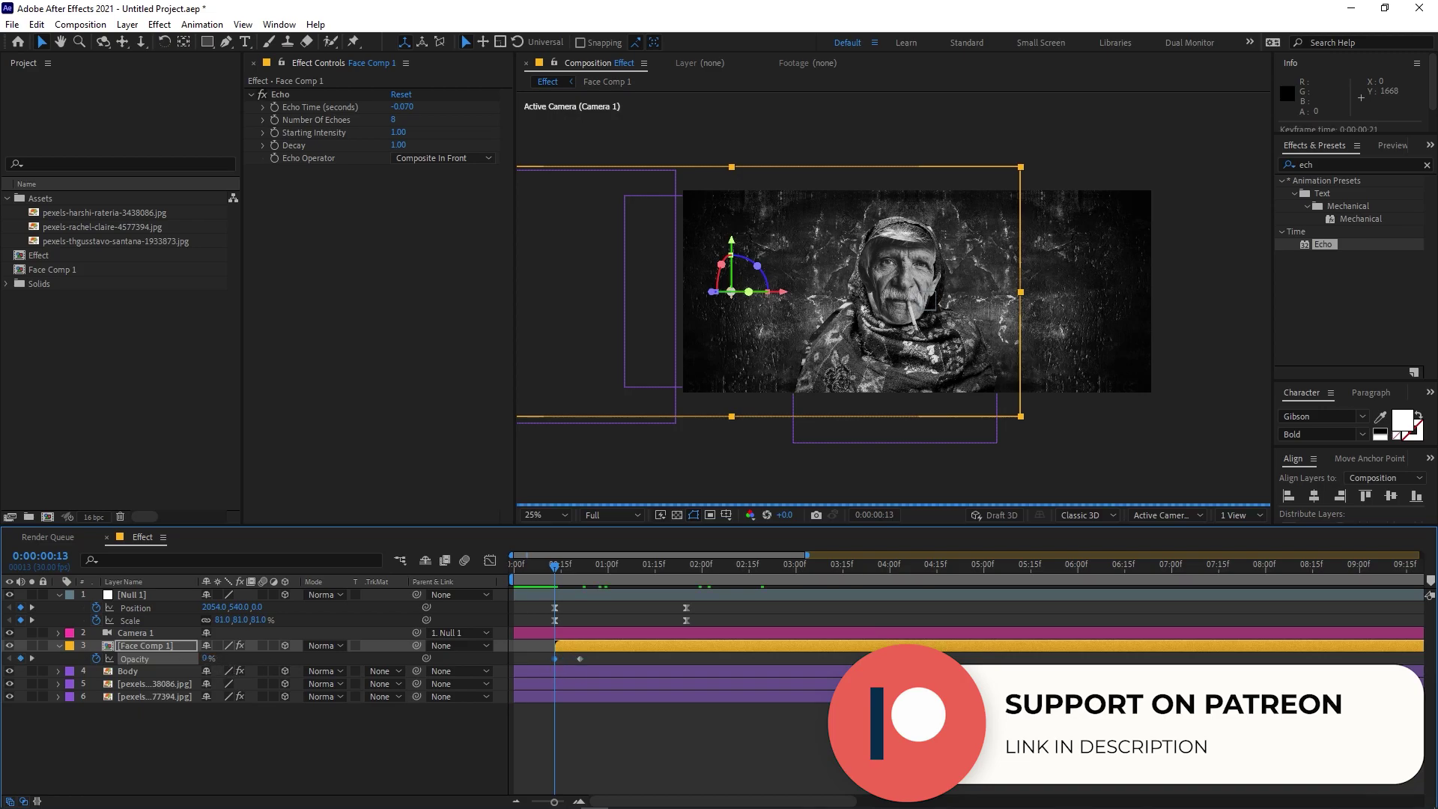
key(space)
Step: Move the 0% opacity keyframe of Face Comp 1 to 0:00:00:17 and preview the fade from the start
drag(614, 583, 576, 590)
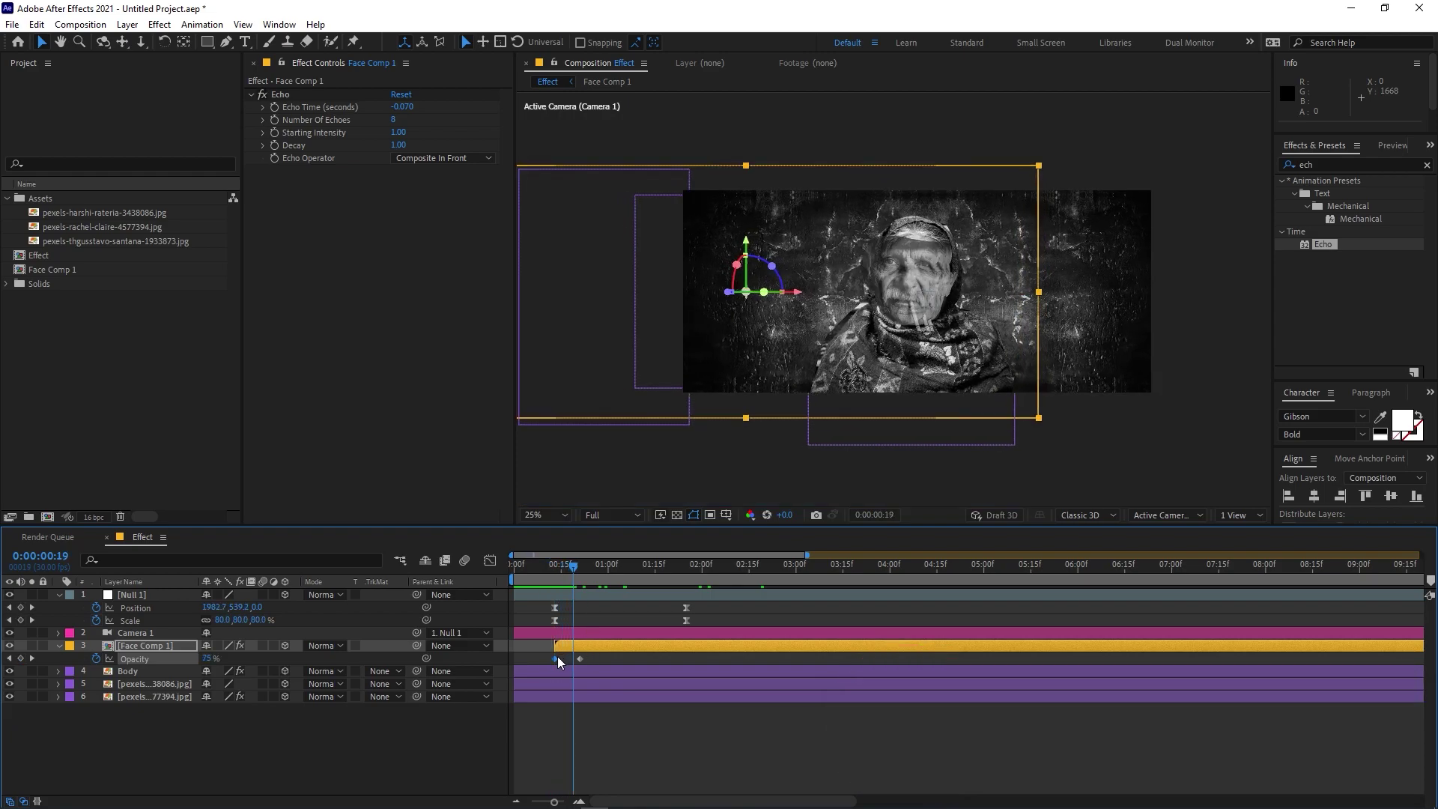
drag(563, 656, 568, 656)
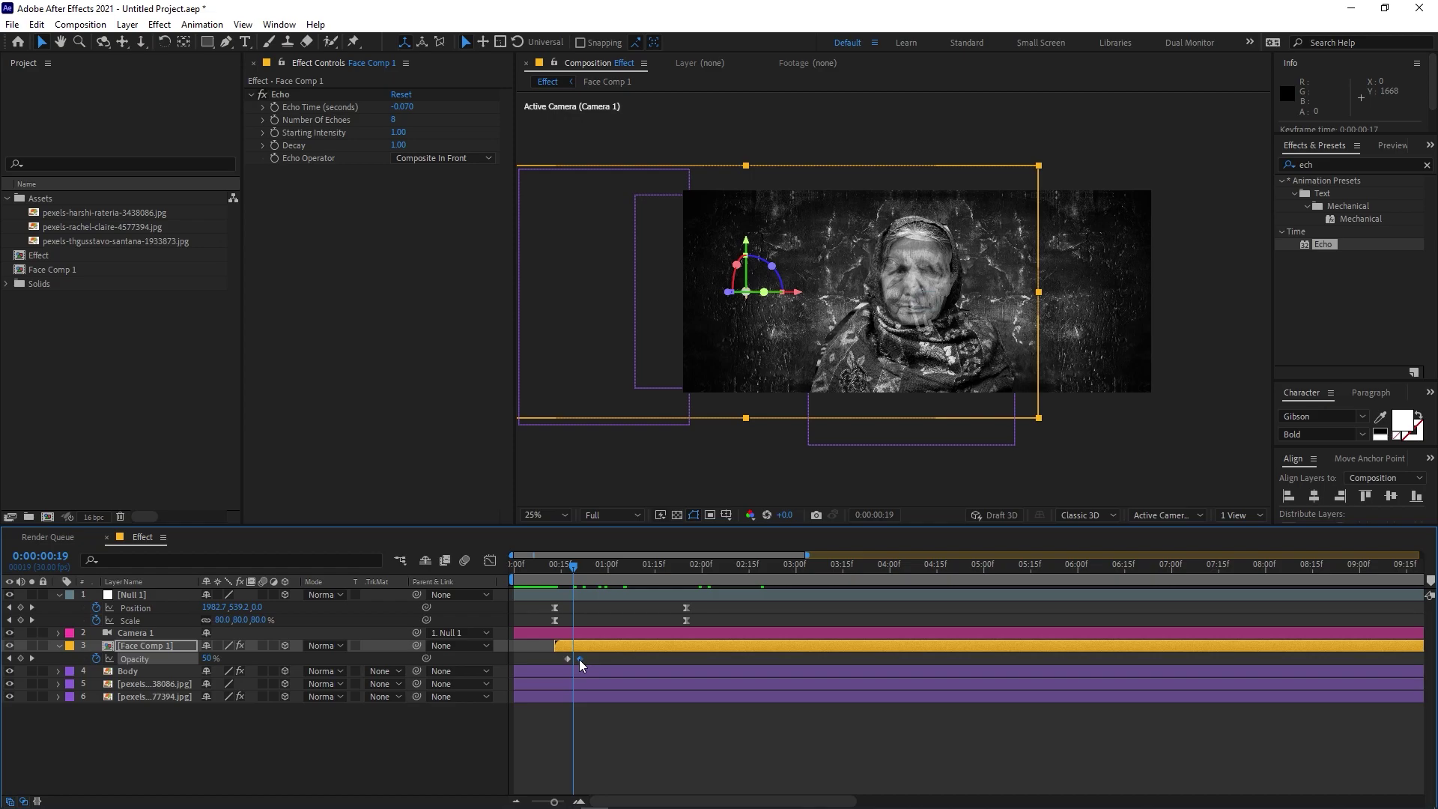
click(566, 566)
key(space)
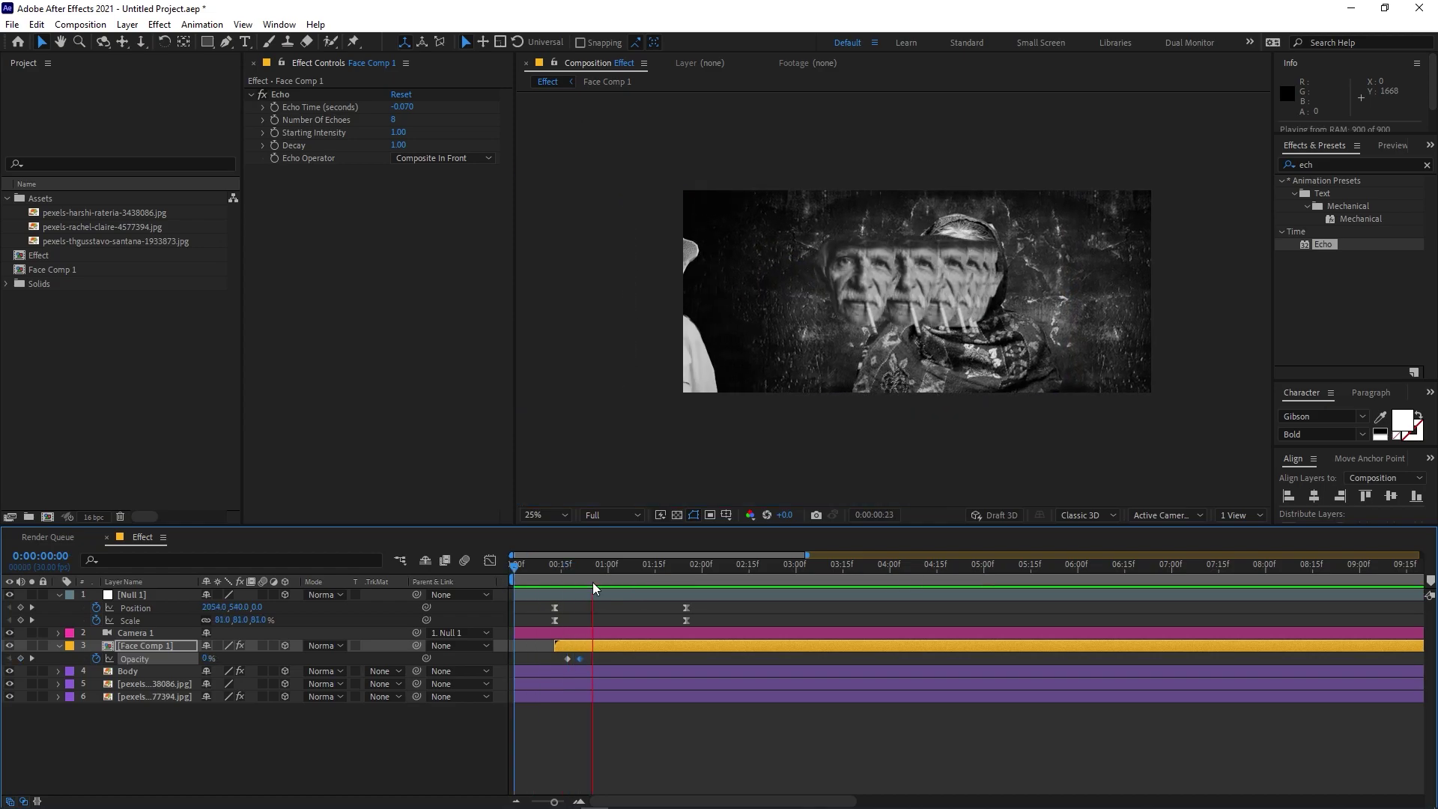
key(space)
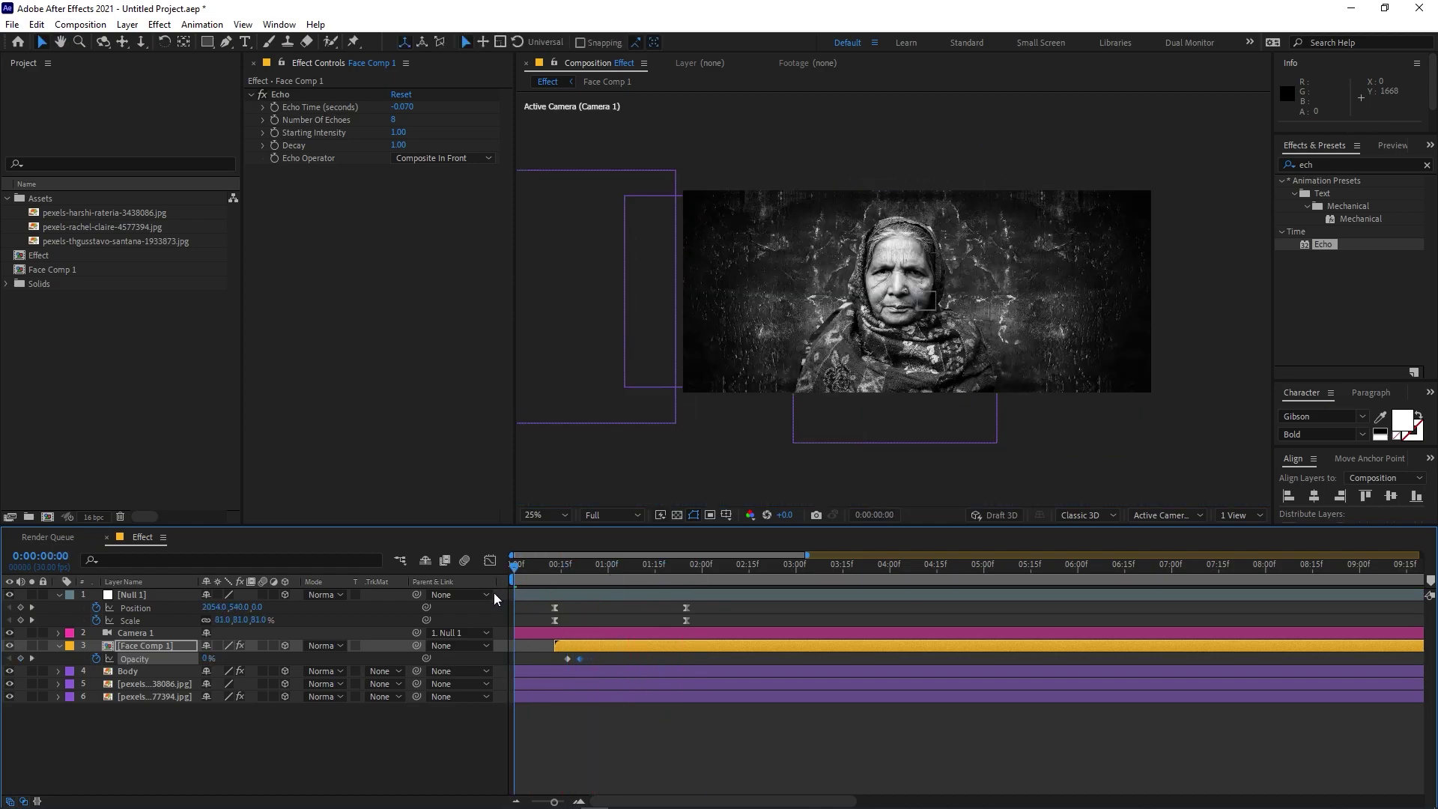
Step: Keyframe the null's position at the first frame to 2134, 540, 0 and preview the opening camera drift
click(596, 595)
drag(966, 292, 1015, 294)
key(space)
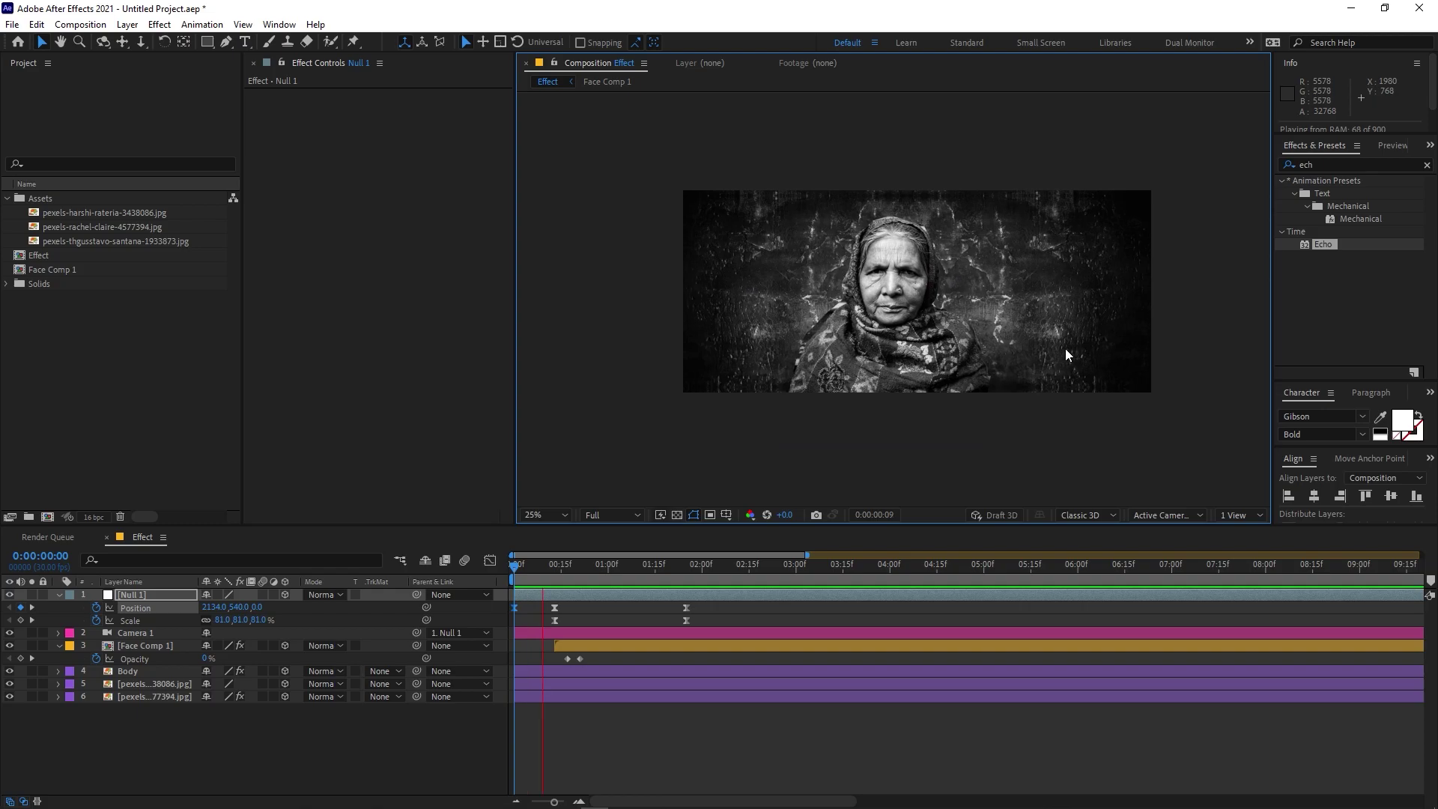
key(space)
Step: In the speed graph, lock outgoing to incoming velocity with Continuous on the null's position keyframe at 0:00:00:13
drag(719, 614, 505, 608)
click(490, 560)
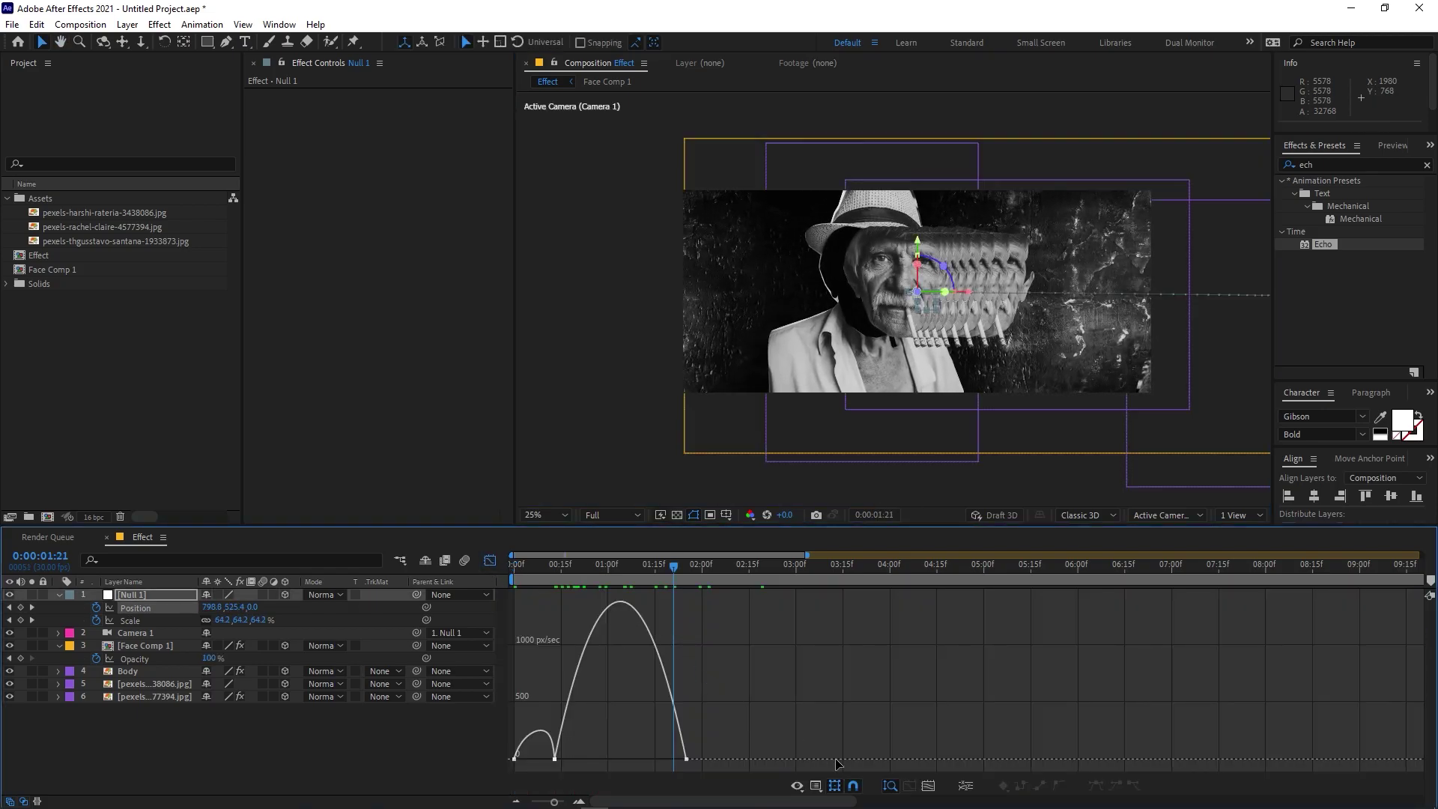
click(817, 787)
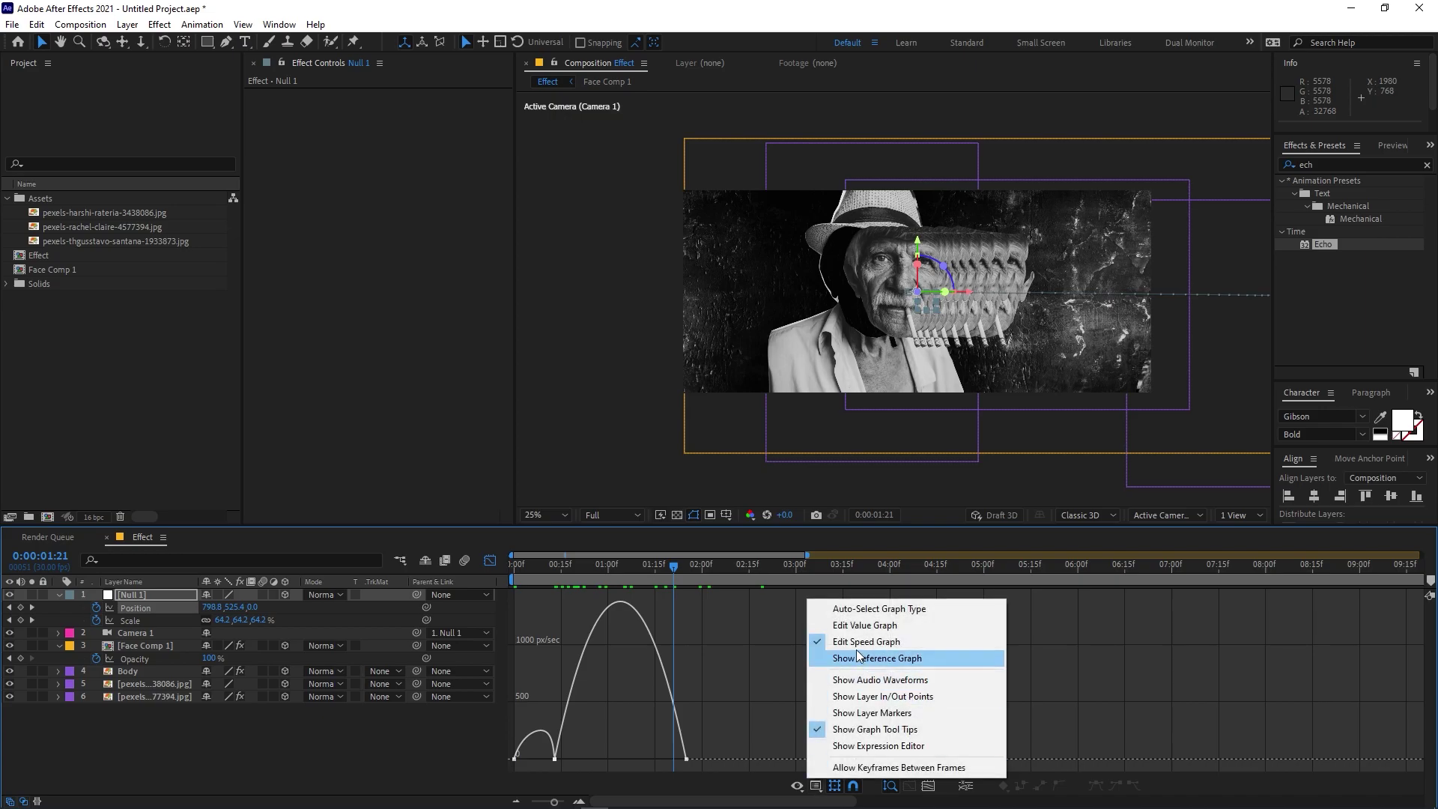
click(664, 721)
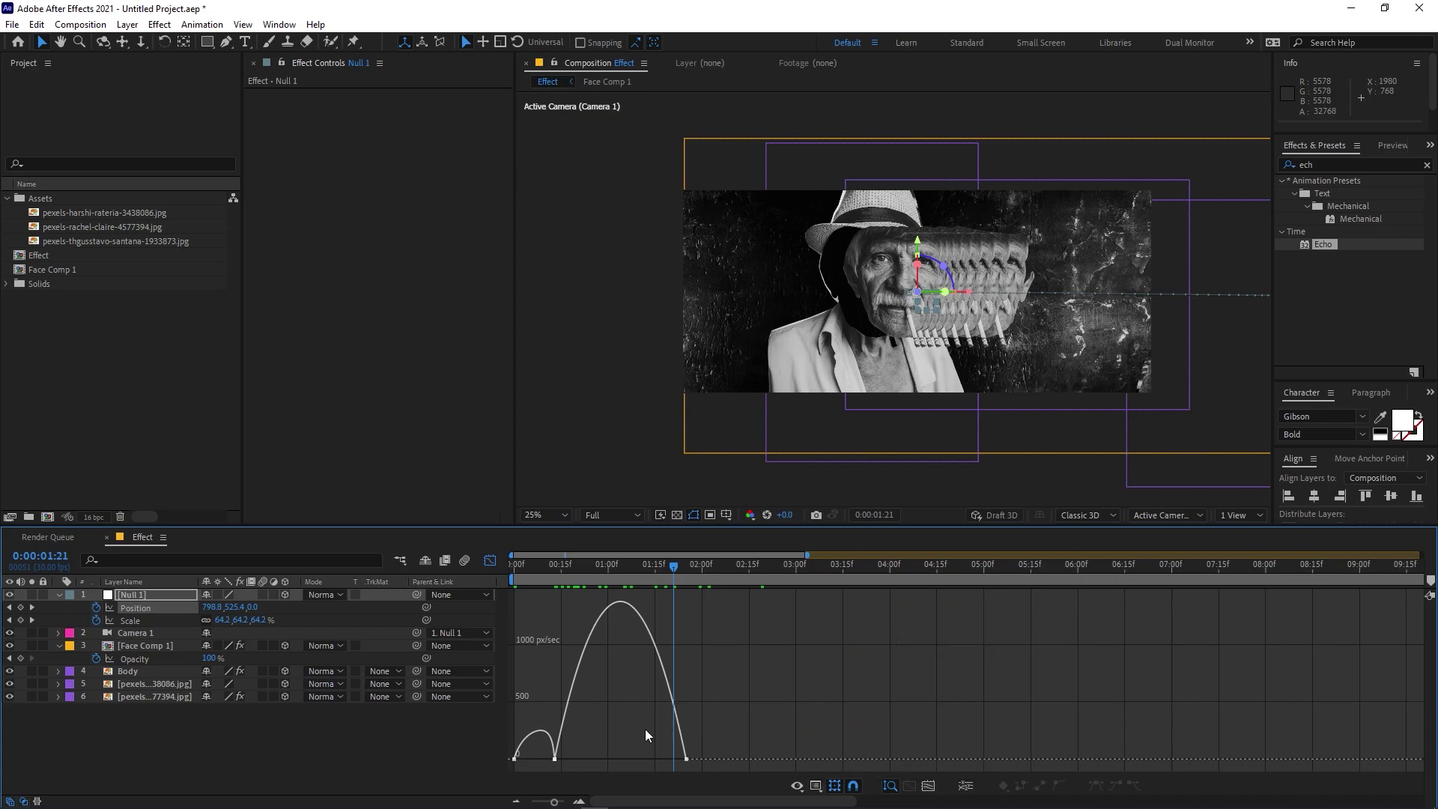
mouse_move(556, 761)
right_click(556, 761)
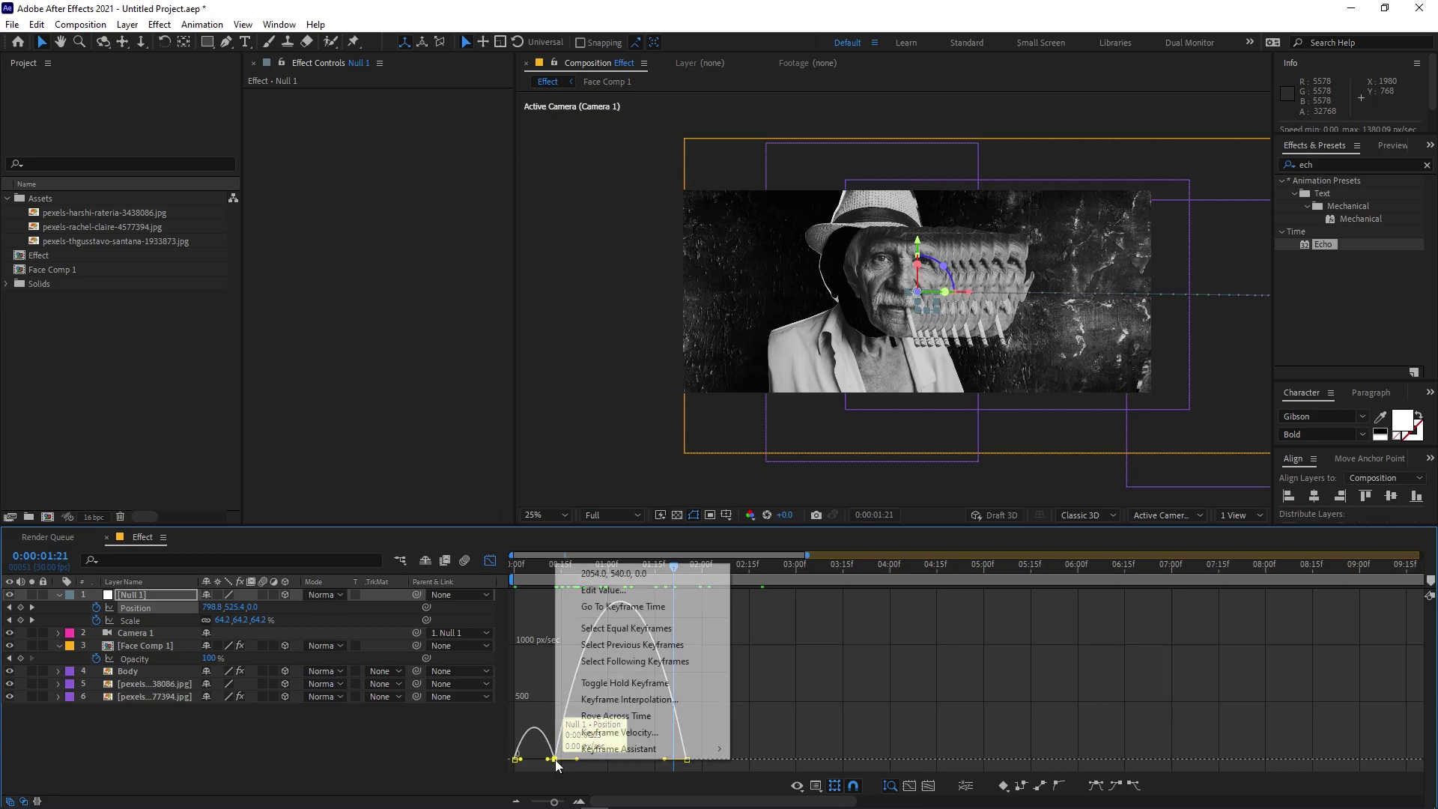
click(611, 732)
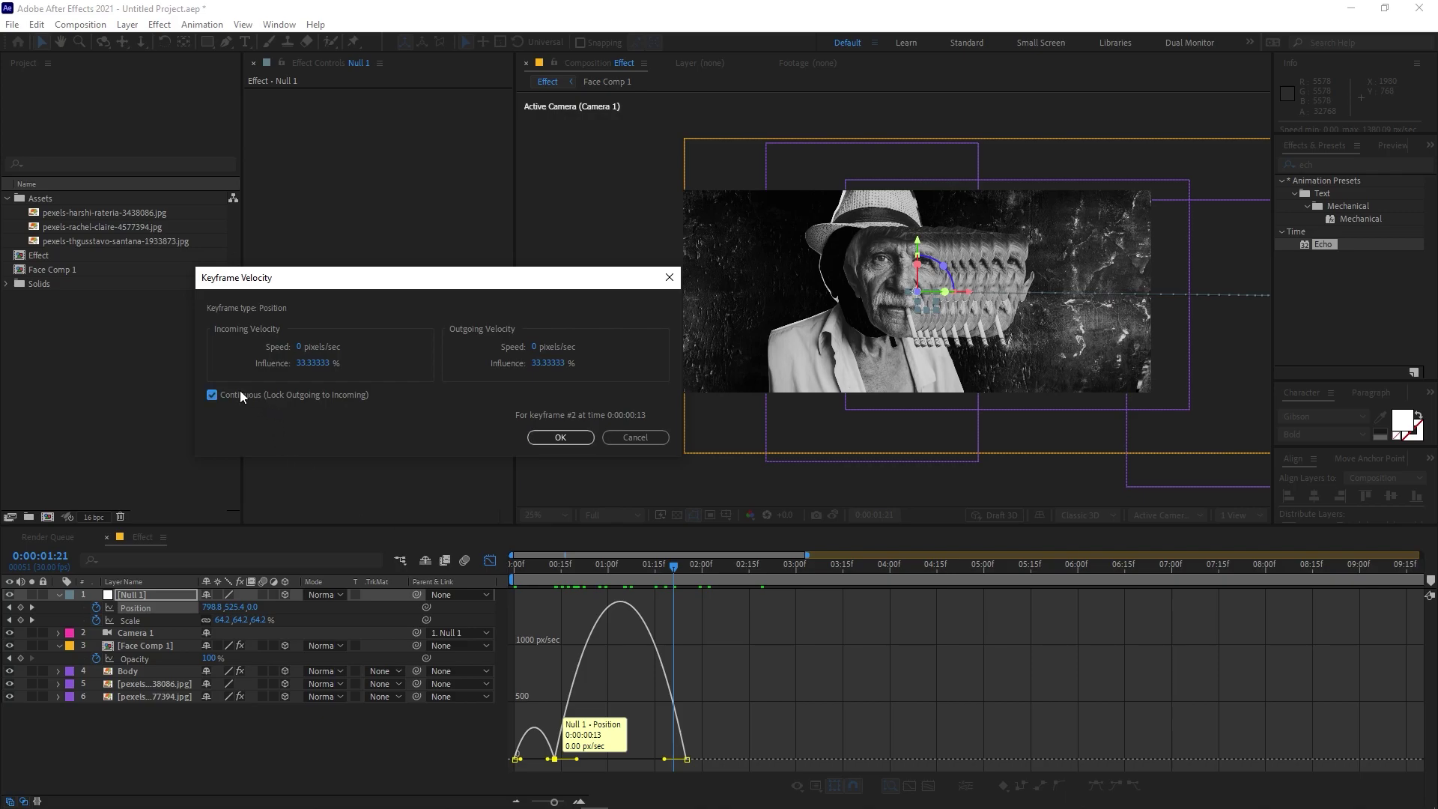
click(562, 437)
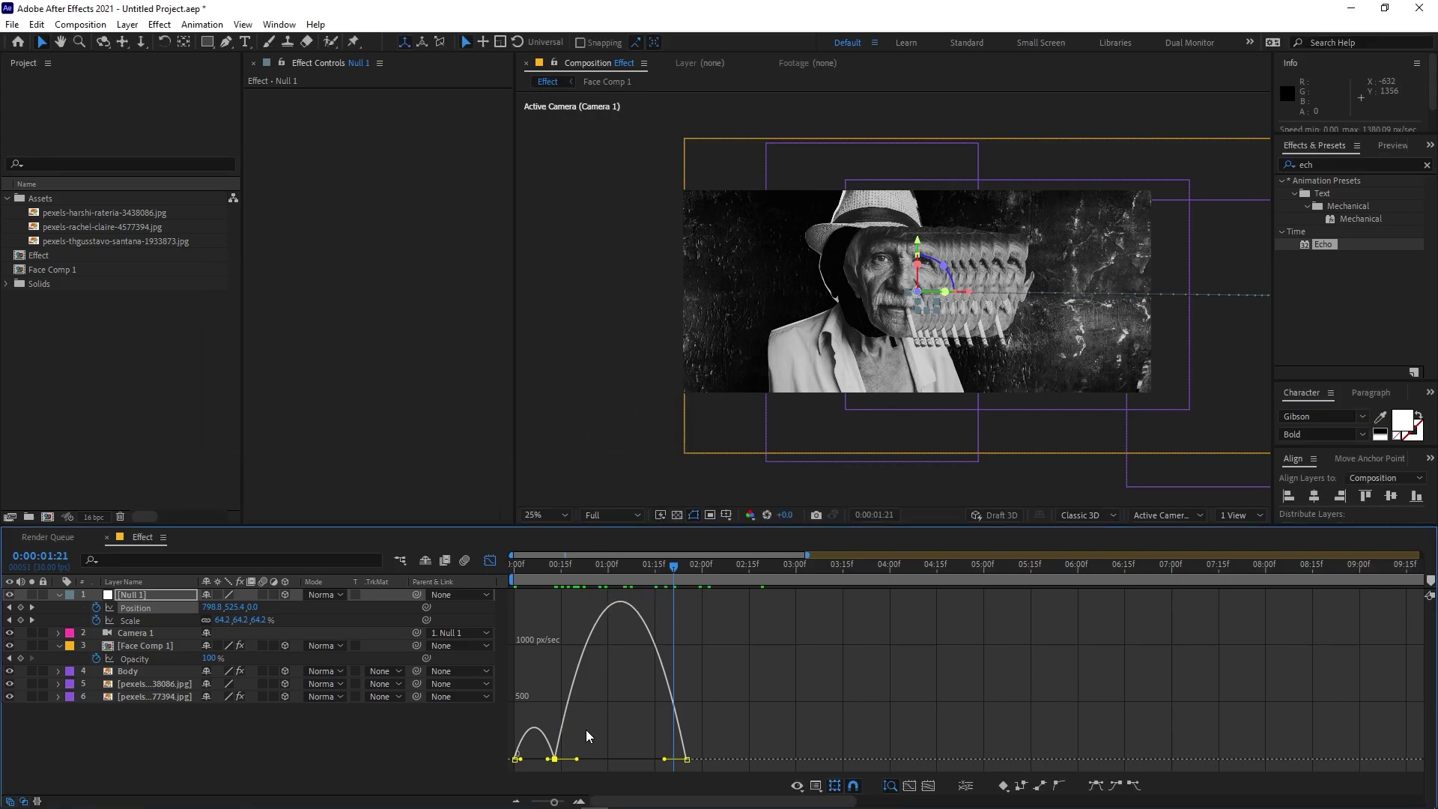
Step: Reshape the null's position speed curve by raising the middle keyframe slightly and lengthening the last keyframe's ease, and preview it
drag(554, 800, 558, 801)
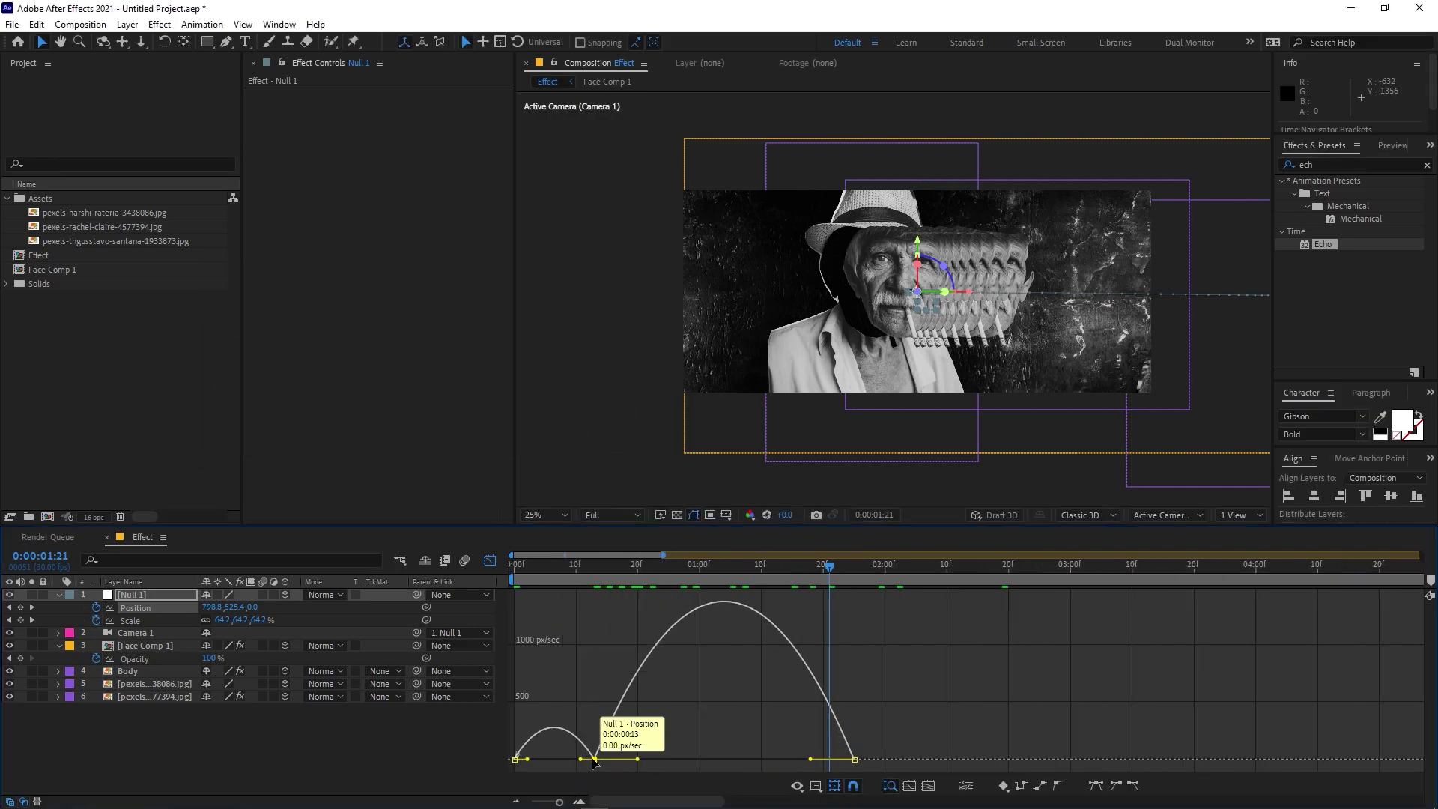
drag(594, 752, 592, 743)
drag(807, 762, 717, 752)
key(Home)
key(space)
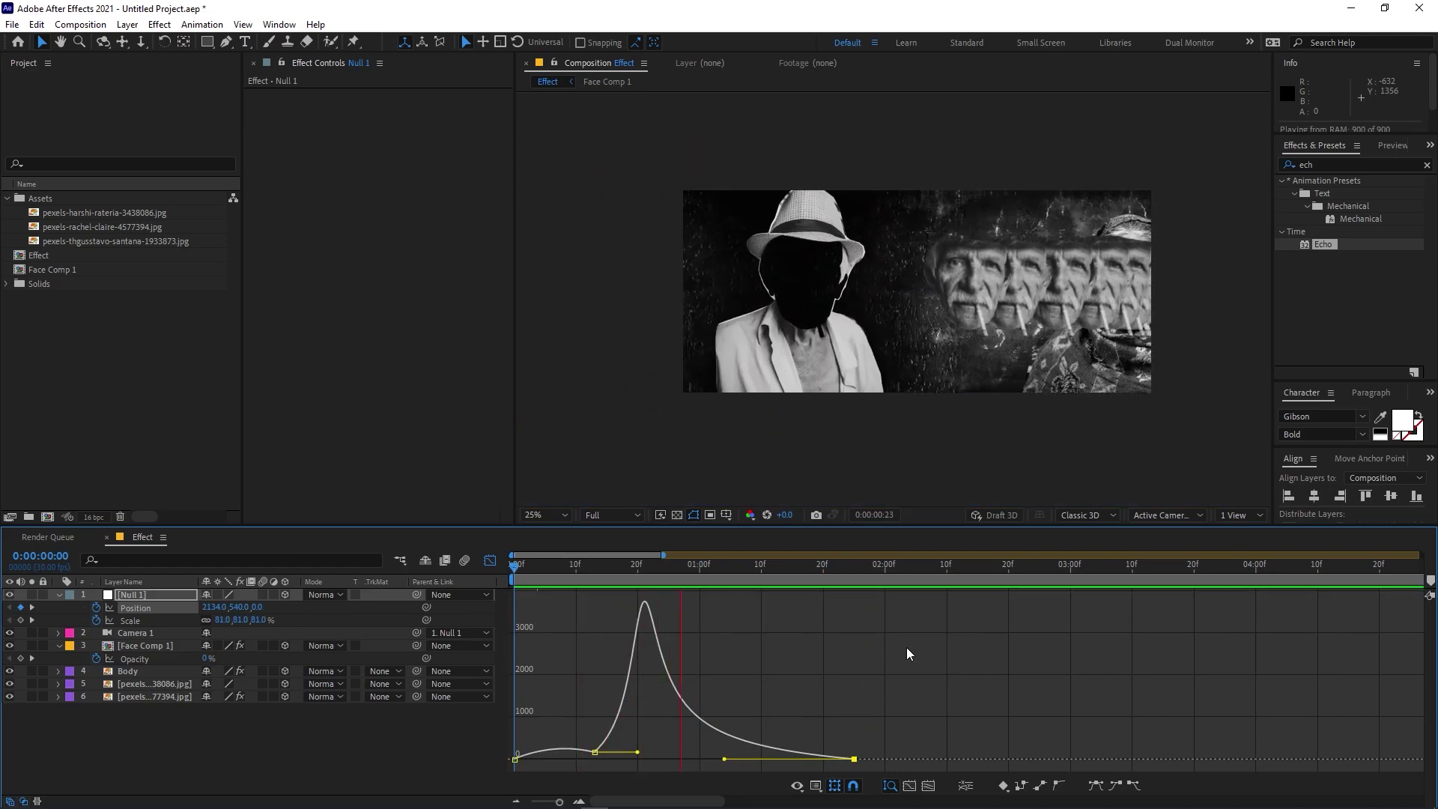
key(space)
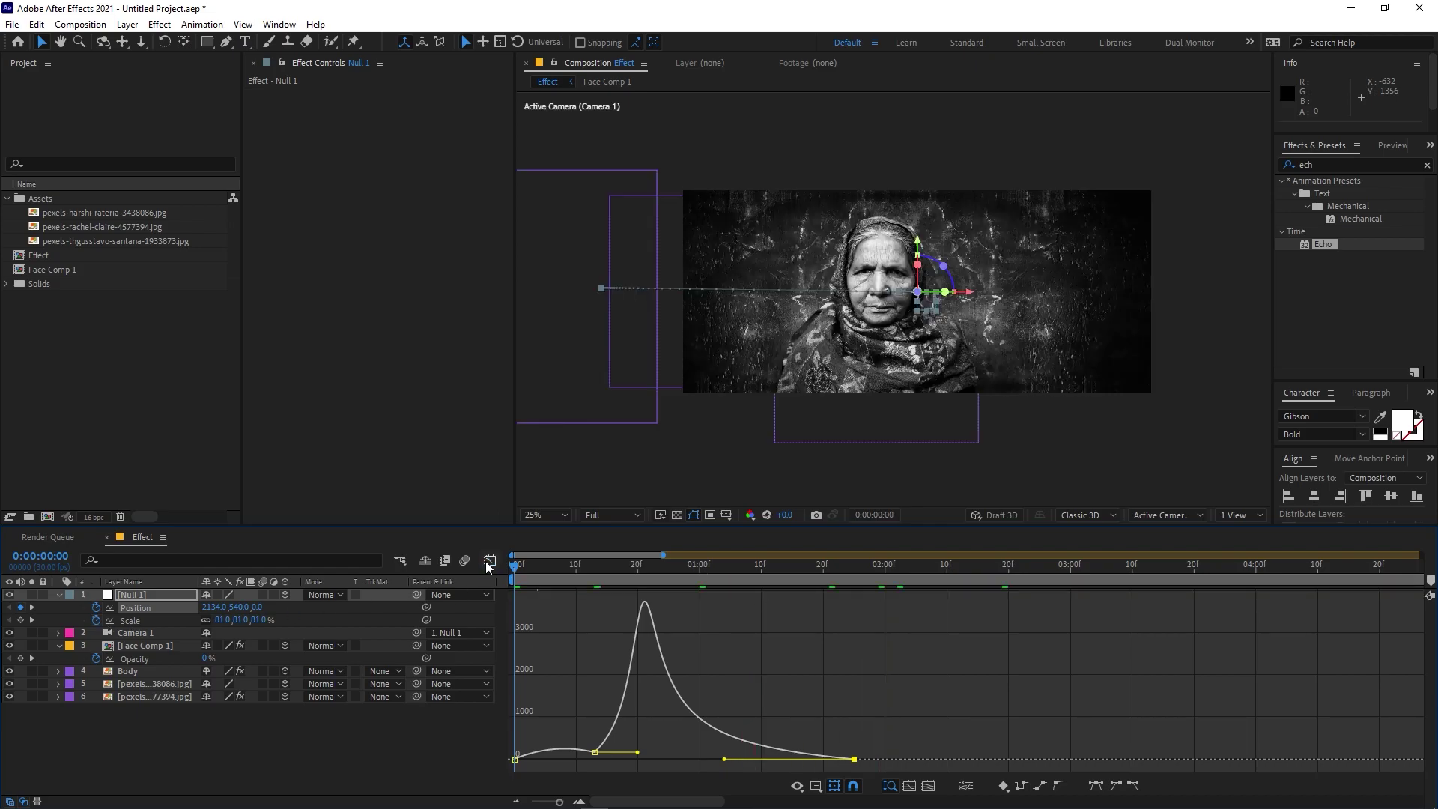
Step: Return to the layer bar view, shift the Face Comp 1 layer about two frames earlier, and preview the timing
click(489, 560)
key(space)
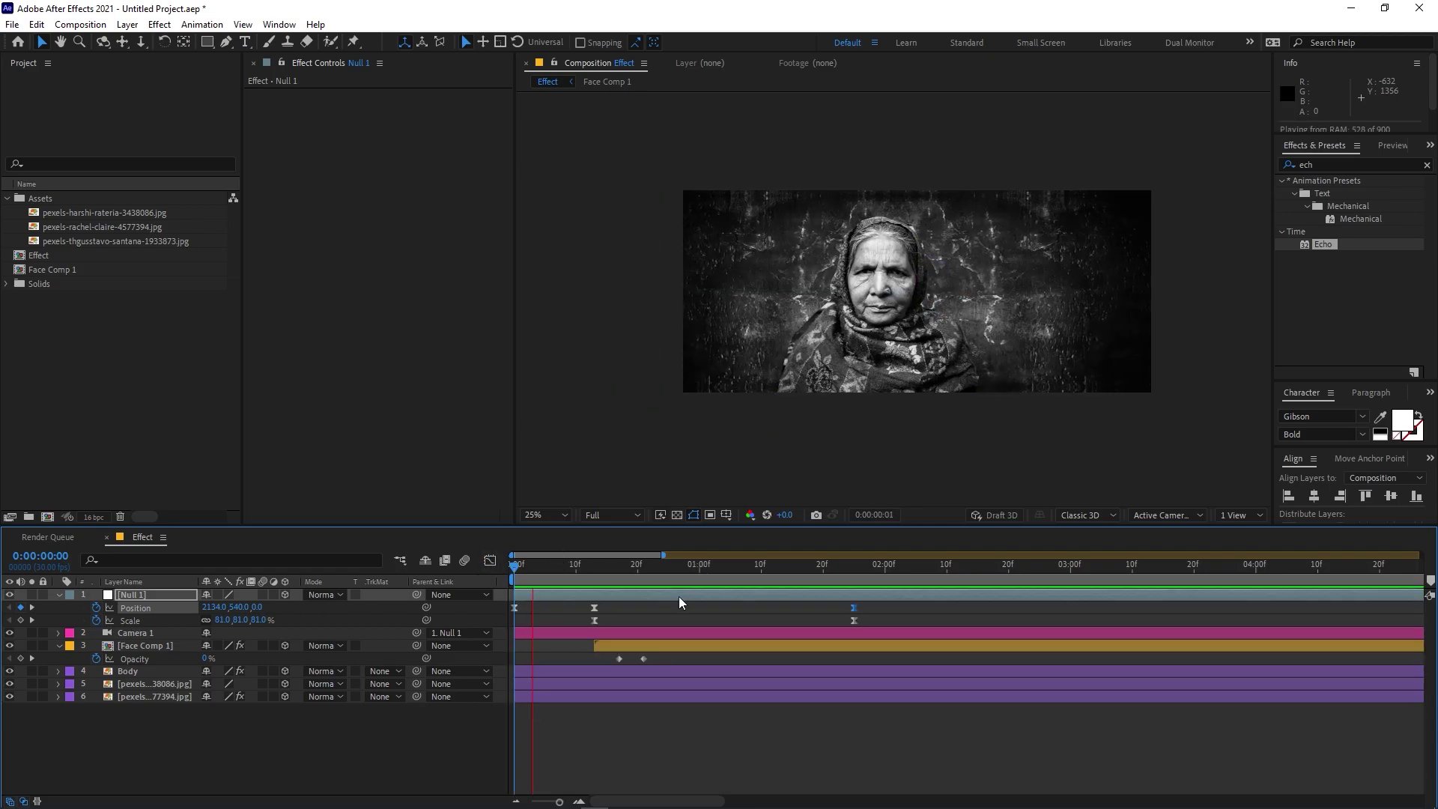
drag(641, 645, 629, 645)
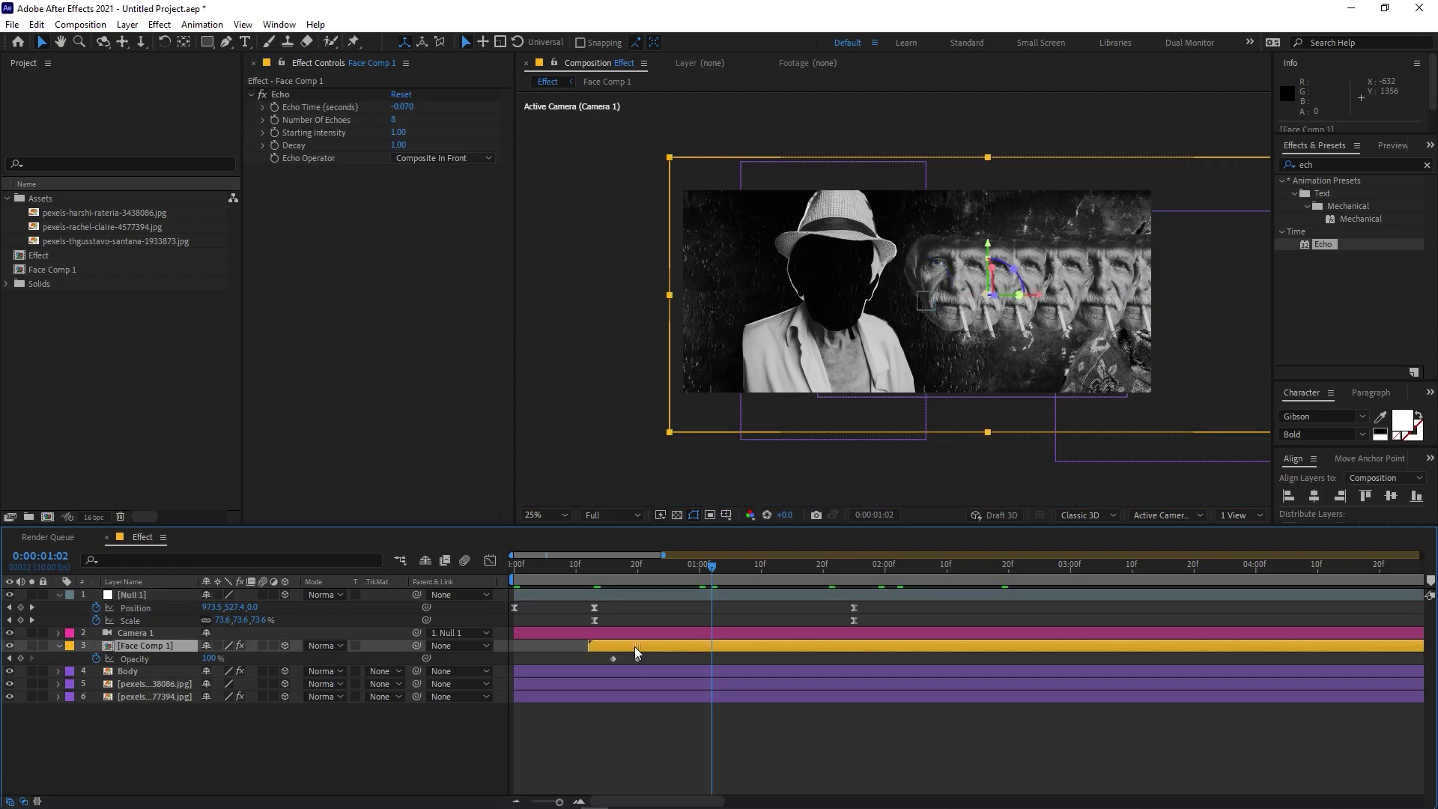
key(space)
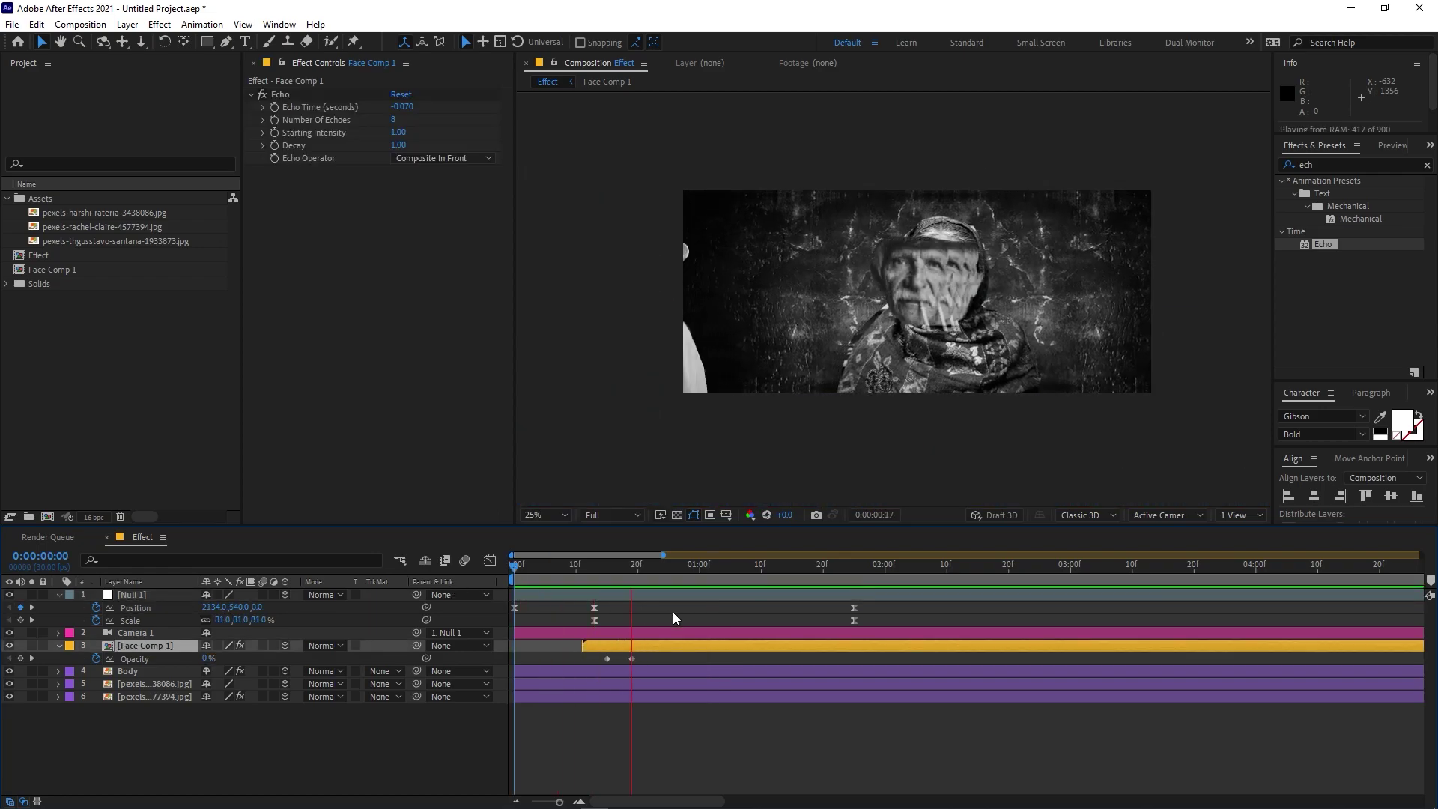
key(space)
Step: Replay the animation and set the null's scale keyframe at 0:00:01:25 to 67.5%
key(space)
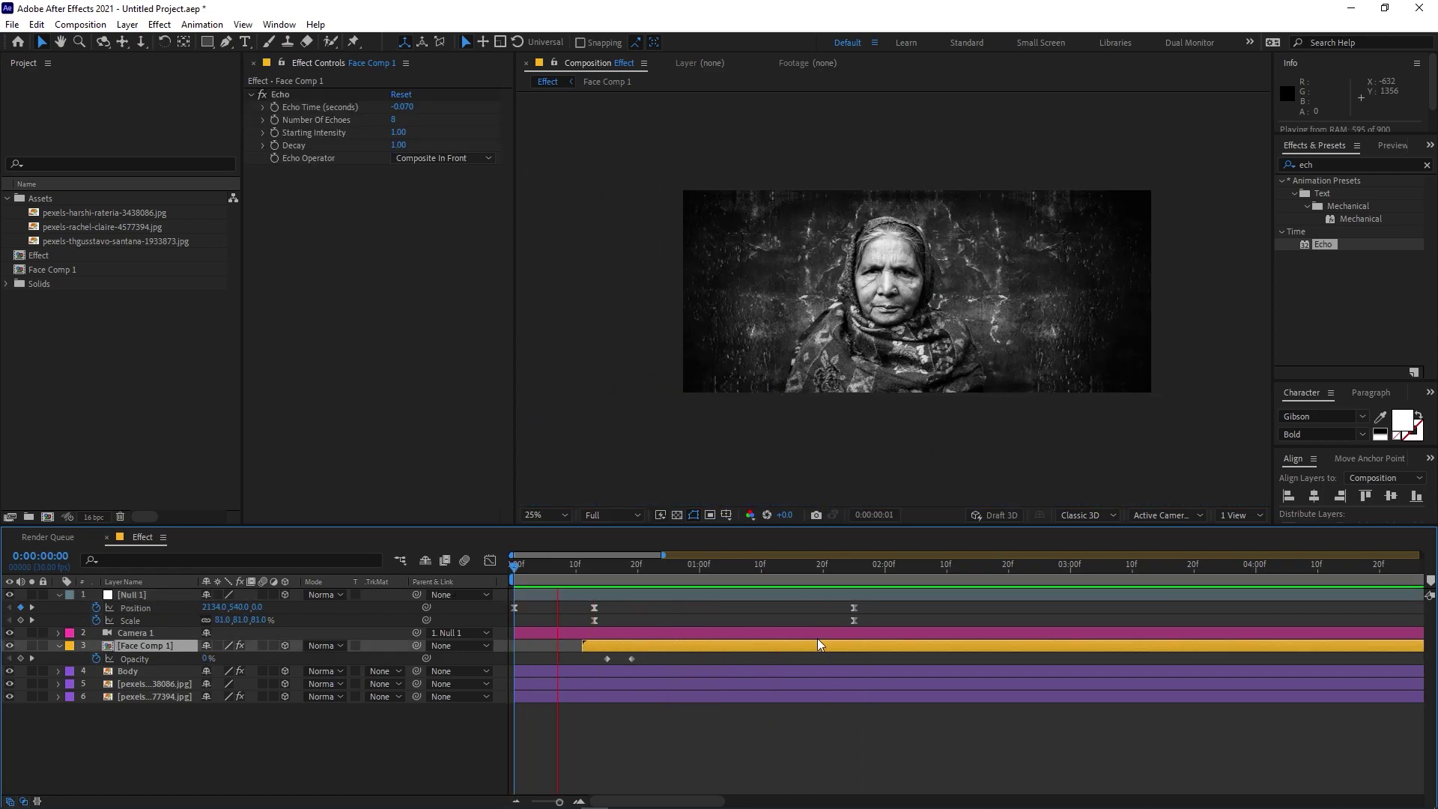
drag(833, 568, 863, 578)
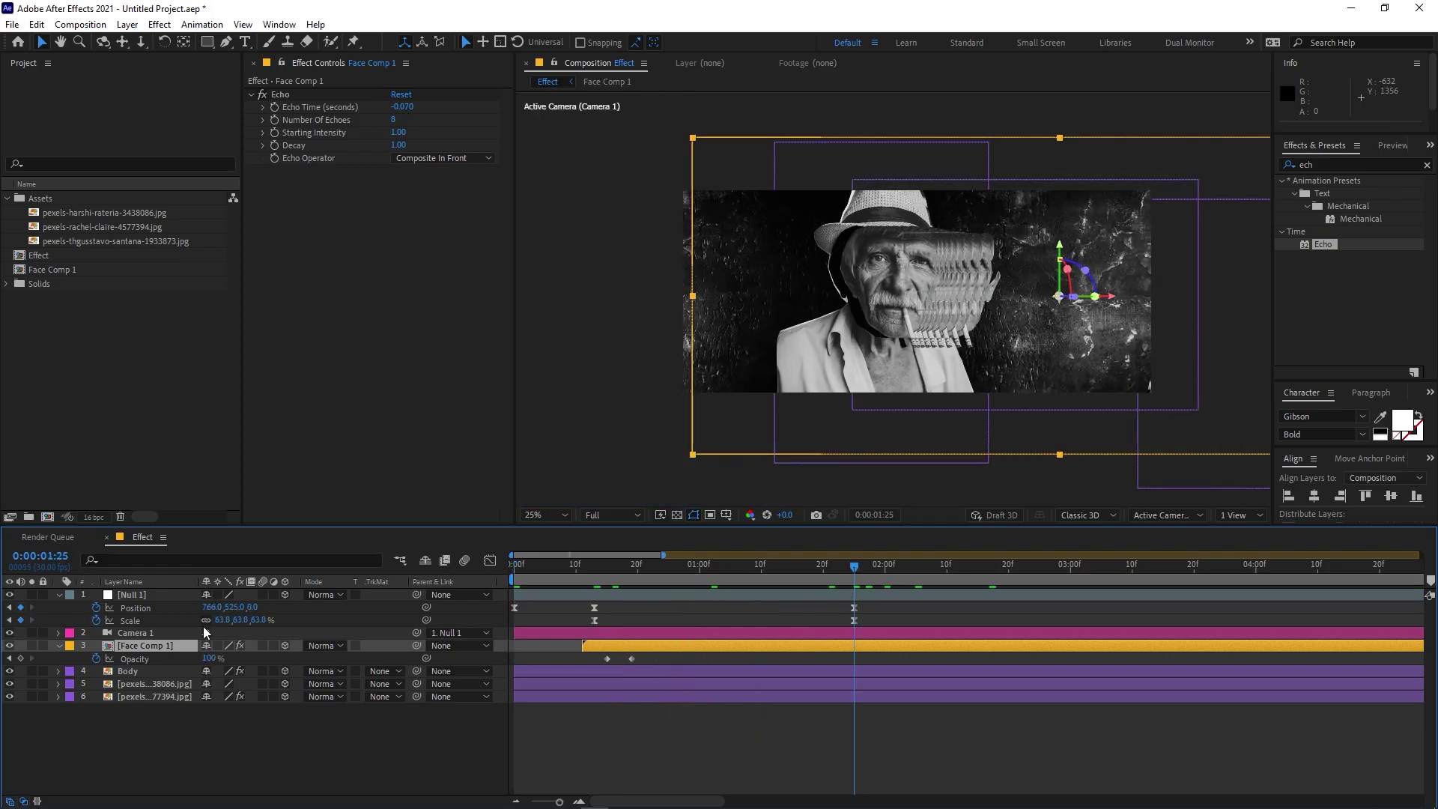
drag(217, 620, 249, 620)
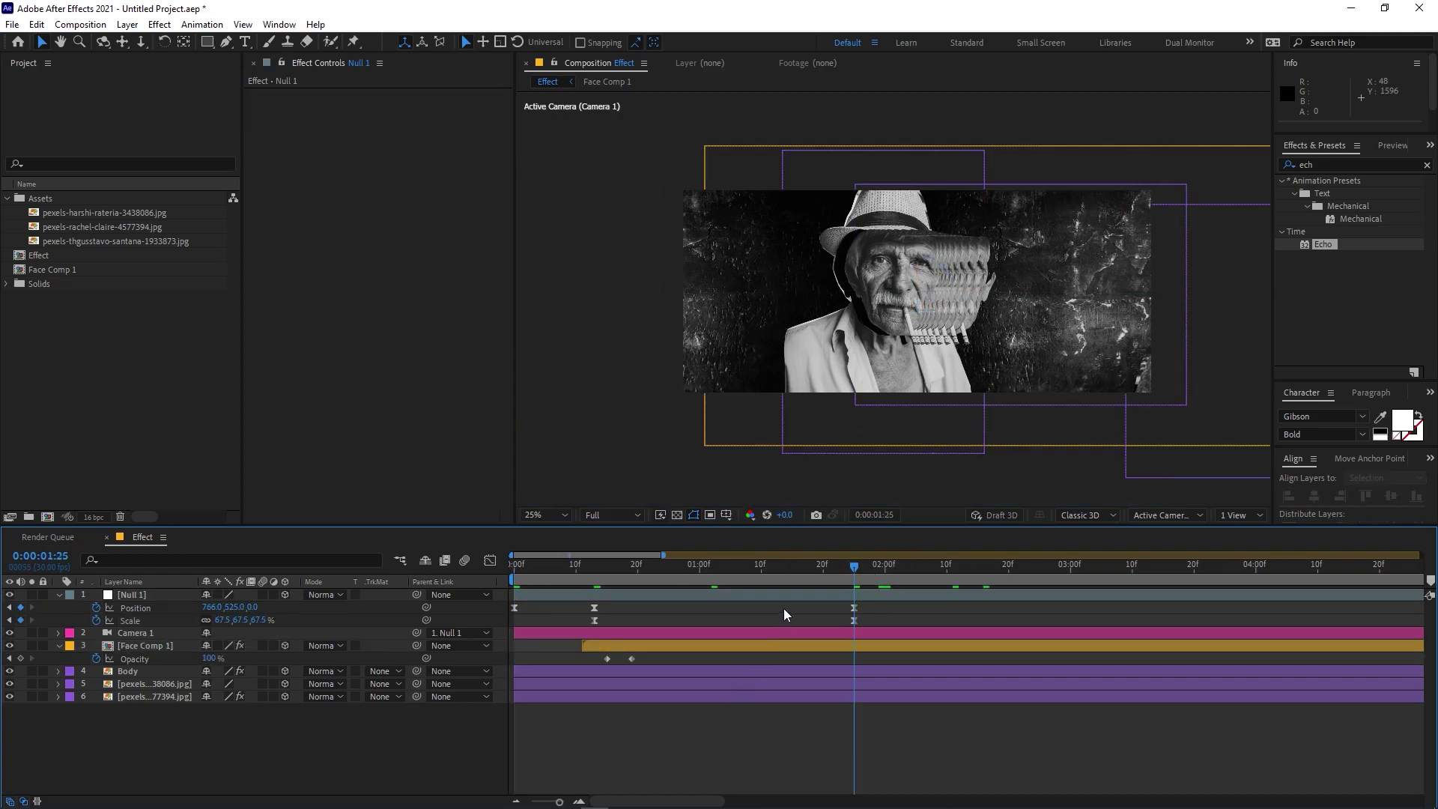
Step: Add a new adjustment layer to the Effect composition
right_click(308, 761)
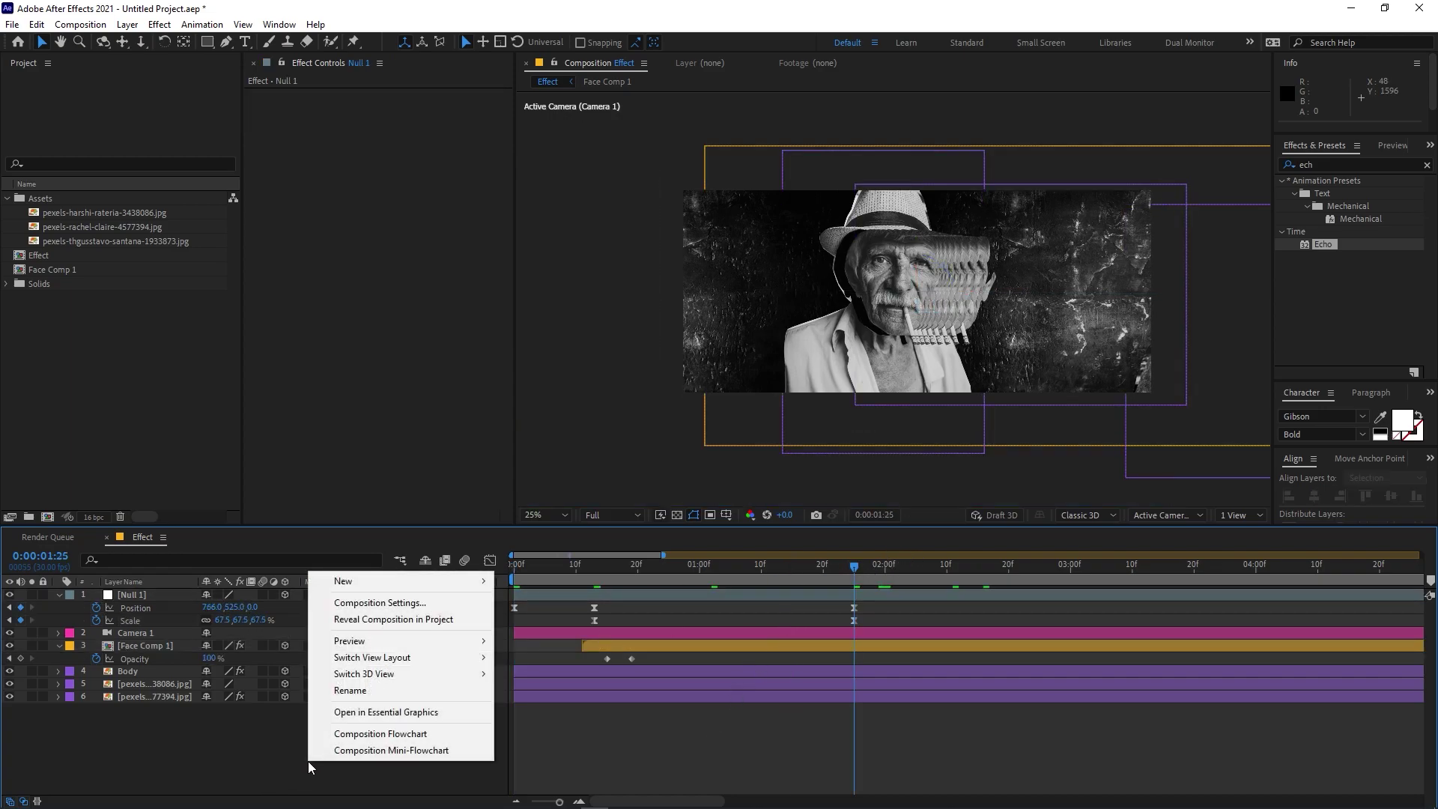
mouse_move(449, 581)
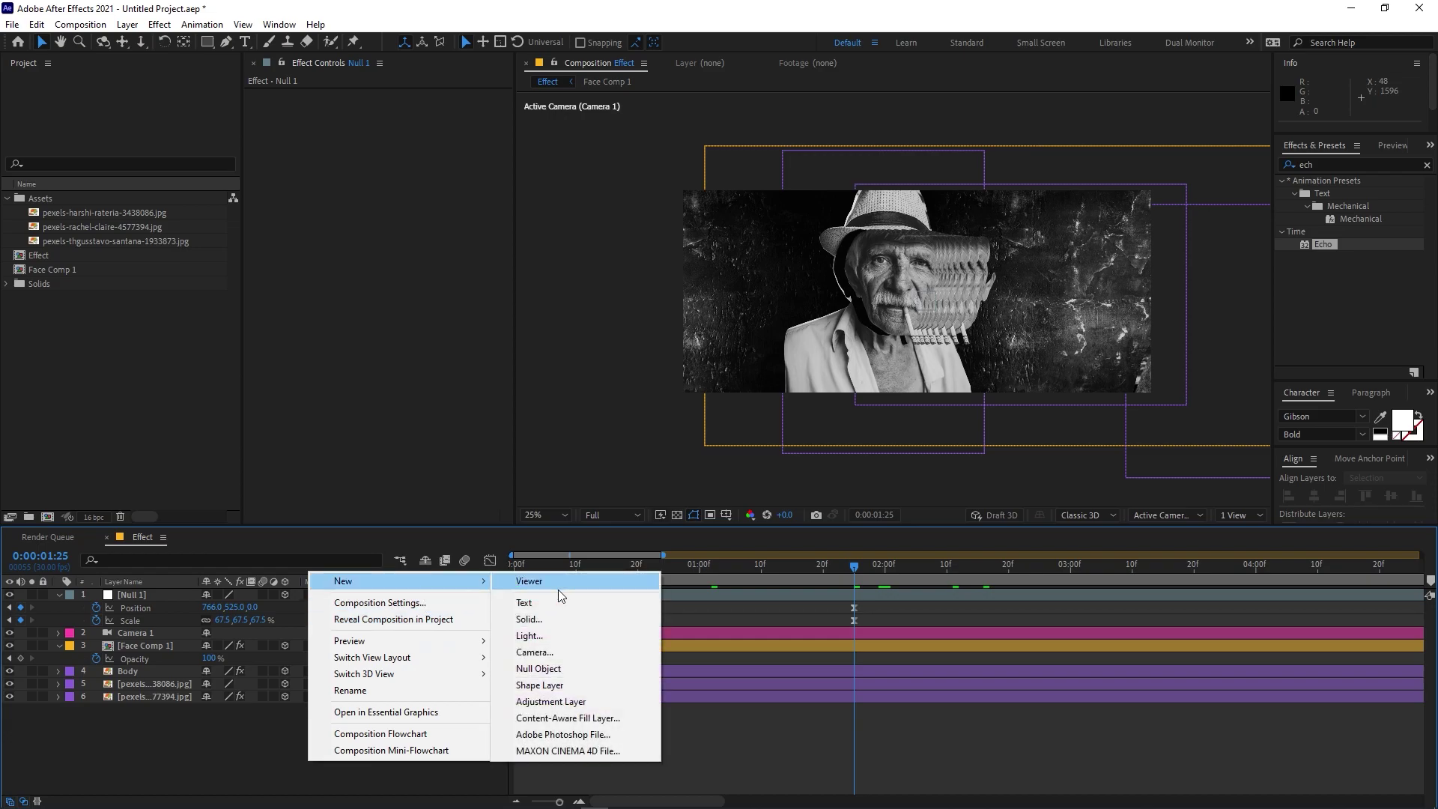
click(560, 701)
Step: Apply Posterize Time to the adjustment layer with a frame rate of 12 and preview the stepped motion
click(1346, 168)
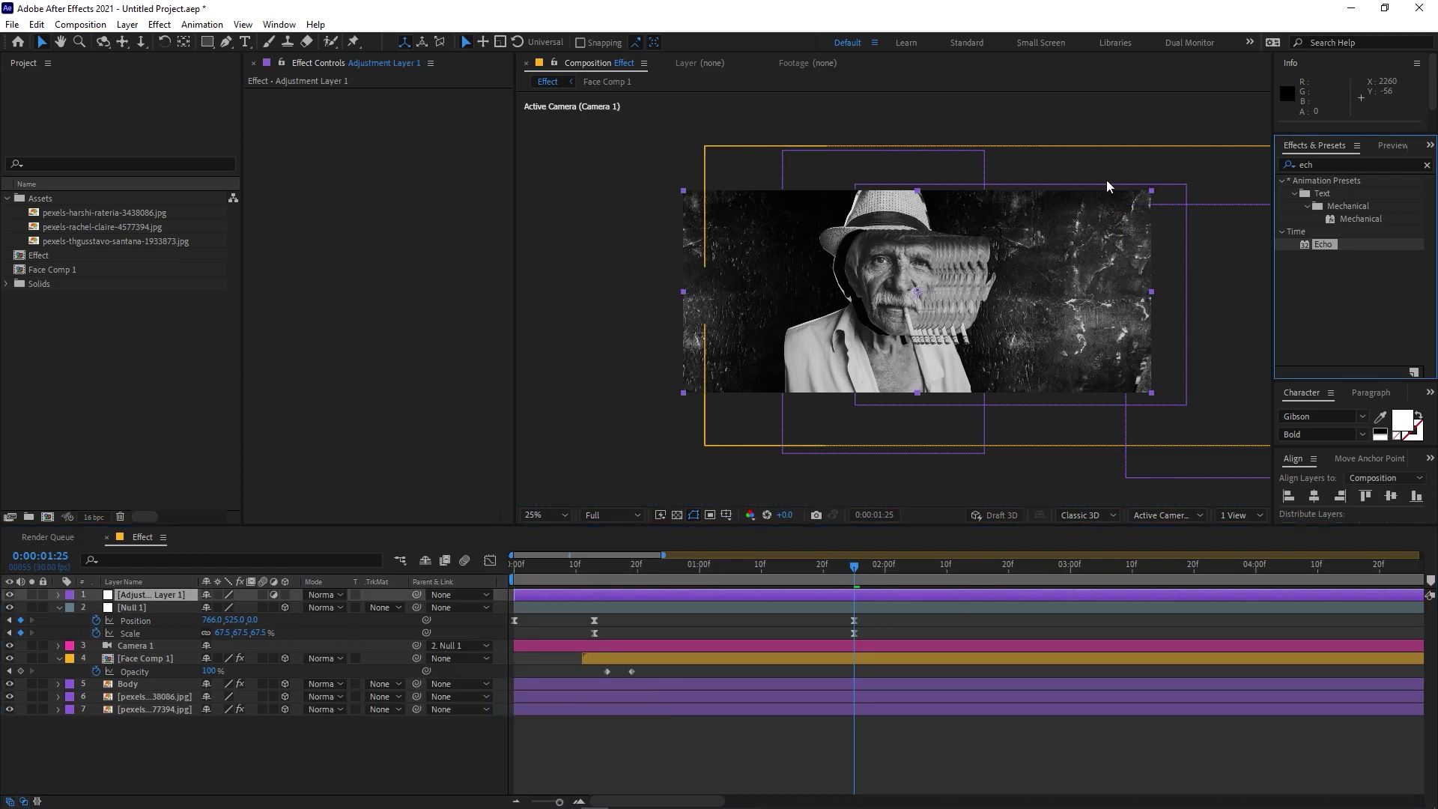
double_click(1336, 163)
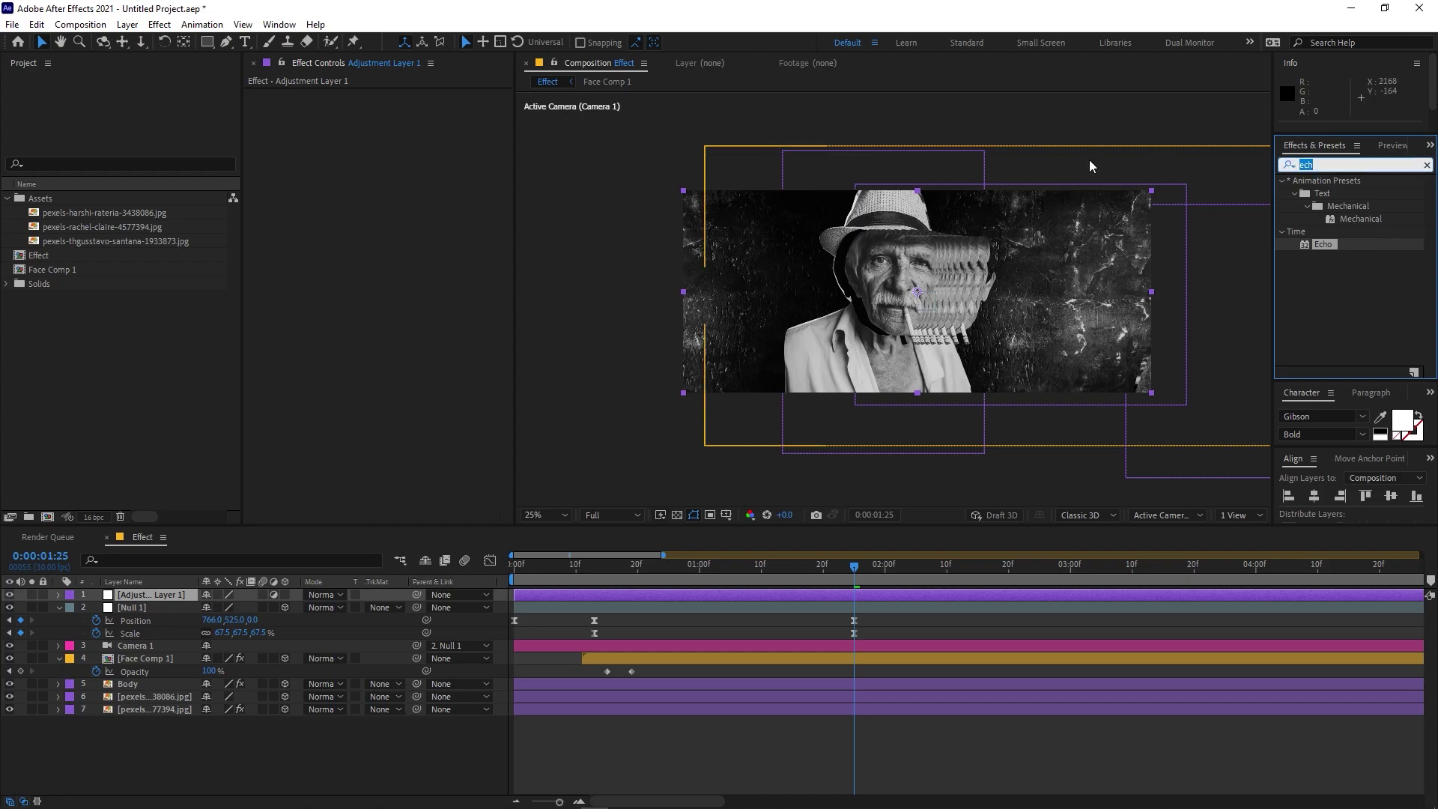
text(post)
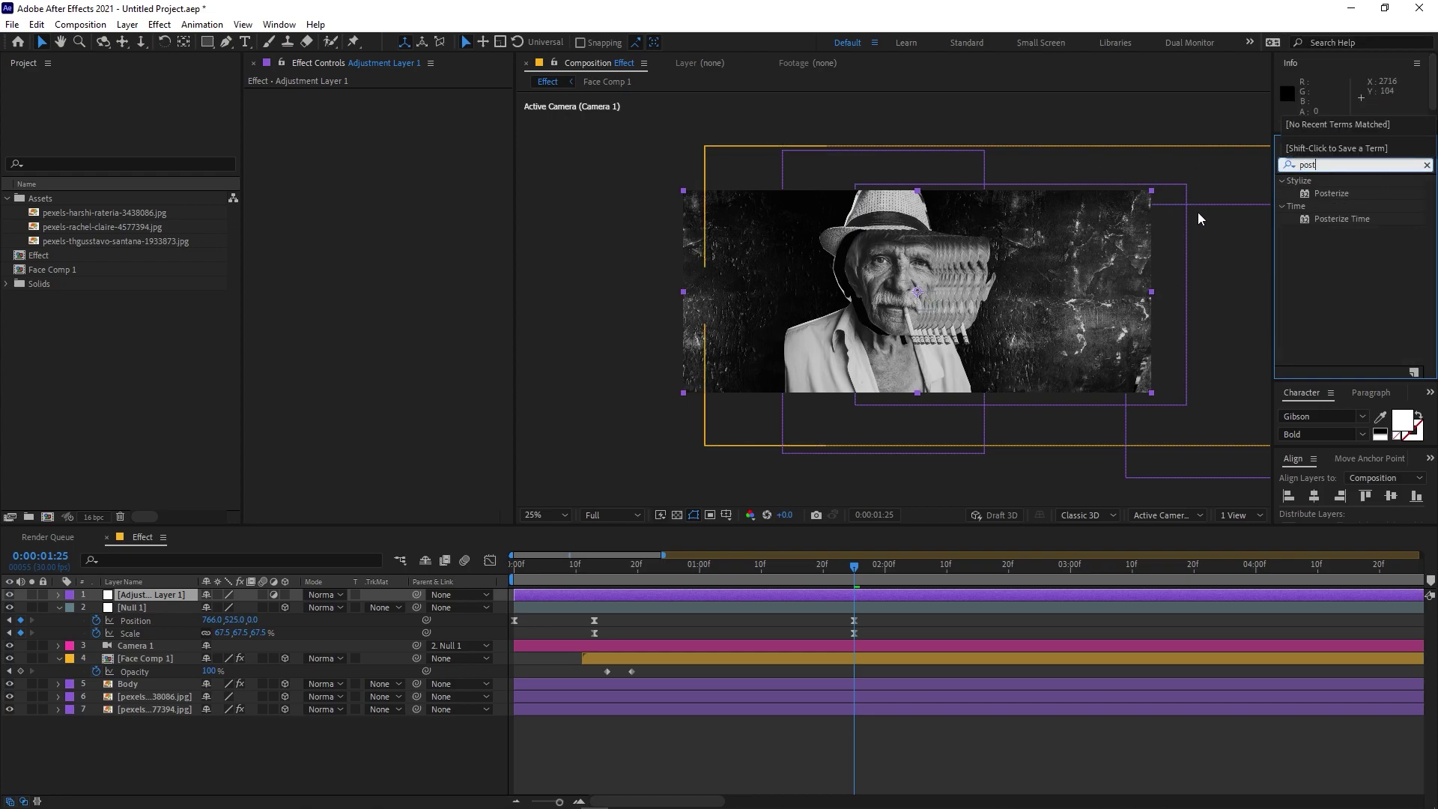
drag(1346, 224, 180, 591)
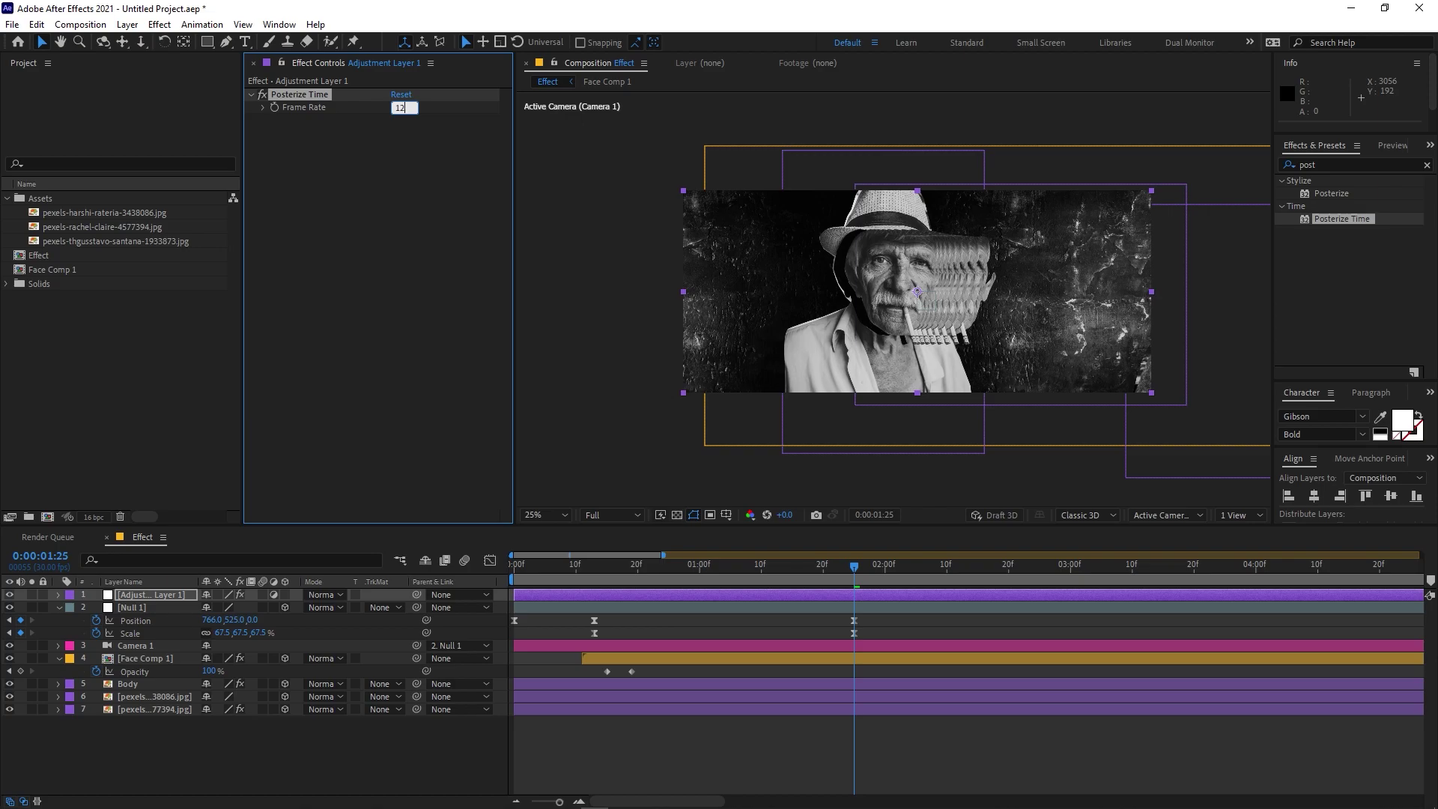
text(12)
key(Return)
key(space)
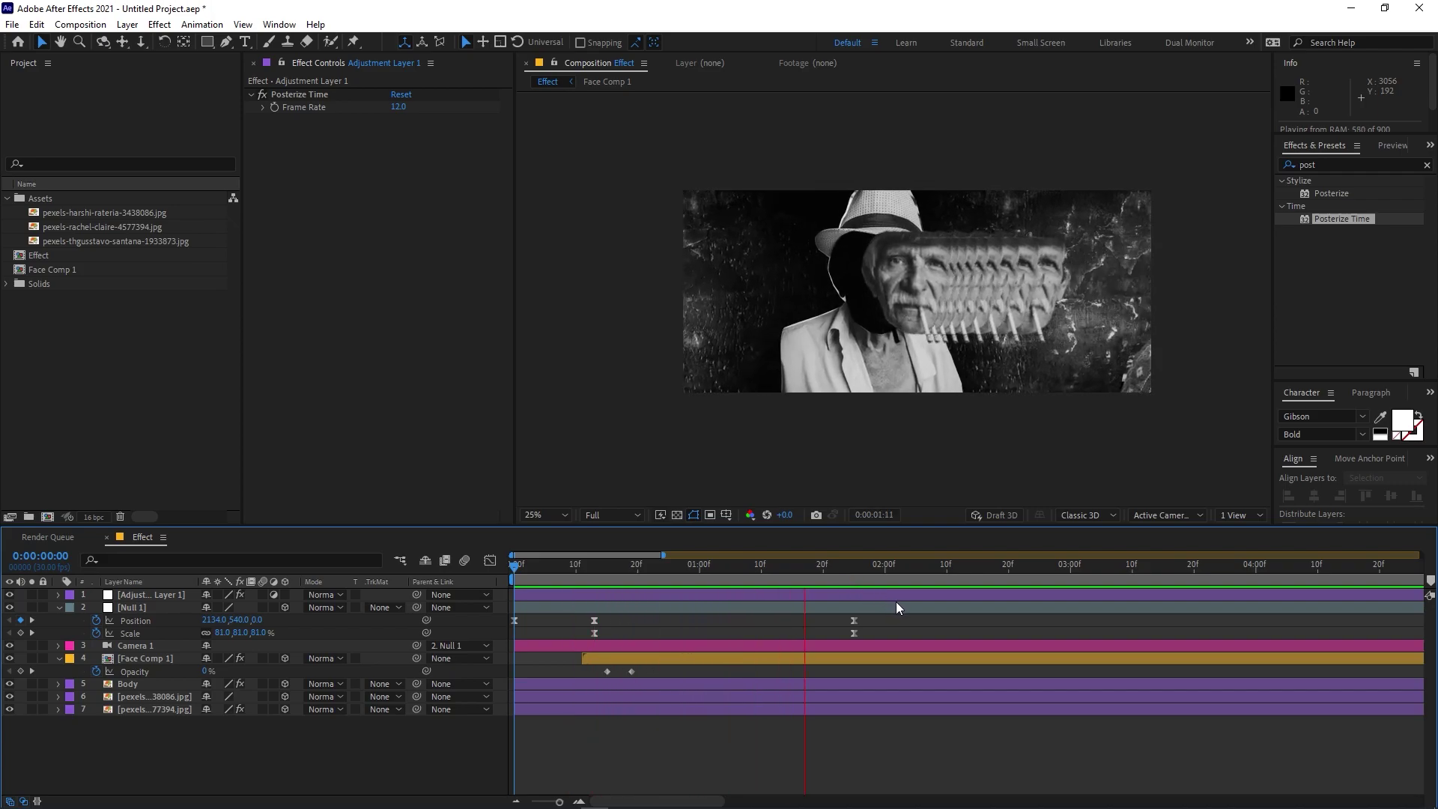
key(space)
Step: Slow the camera move by shifting the null's final position and scale keyframes to 0:00:02:12, previewing the timing in between
mouse_move(877, 616)
mouse_down()
mouse_move(845, 639)
mouse_move(896, 622)
mouse_up()
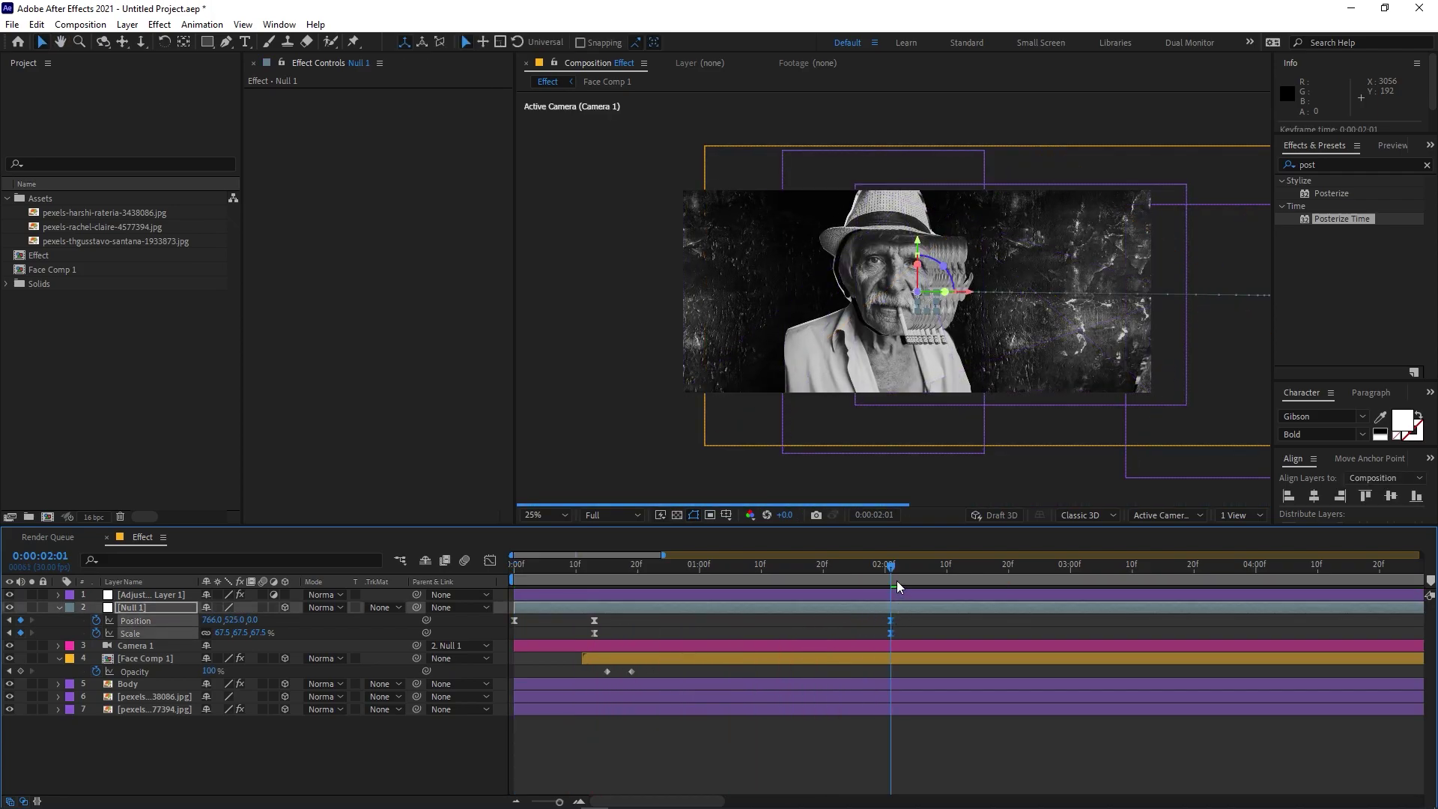
key(Home)
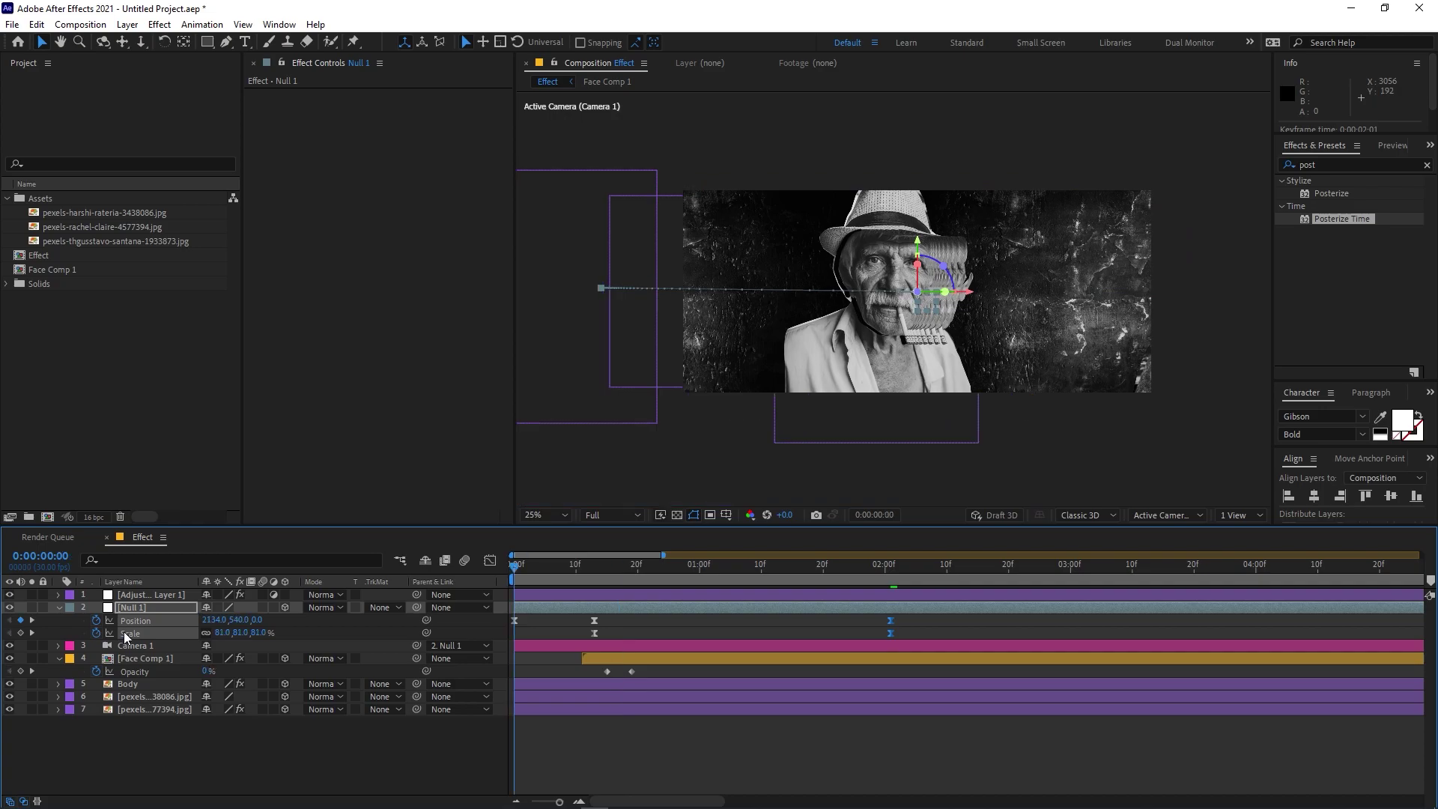
key(space)
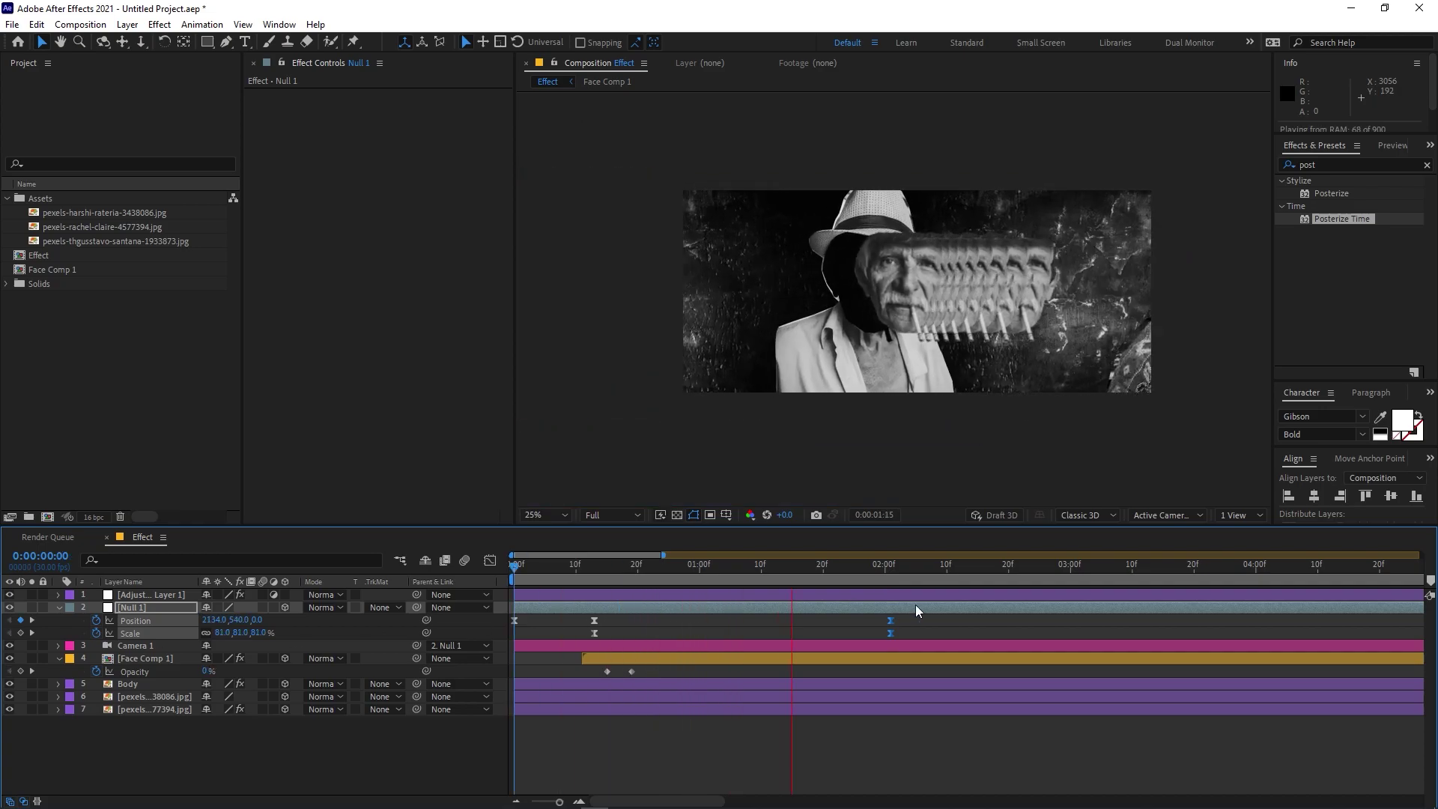
key(space)
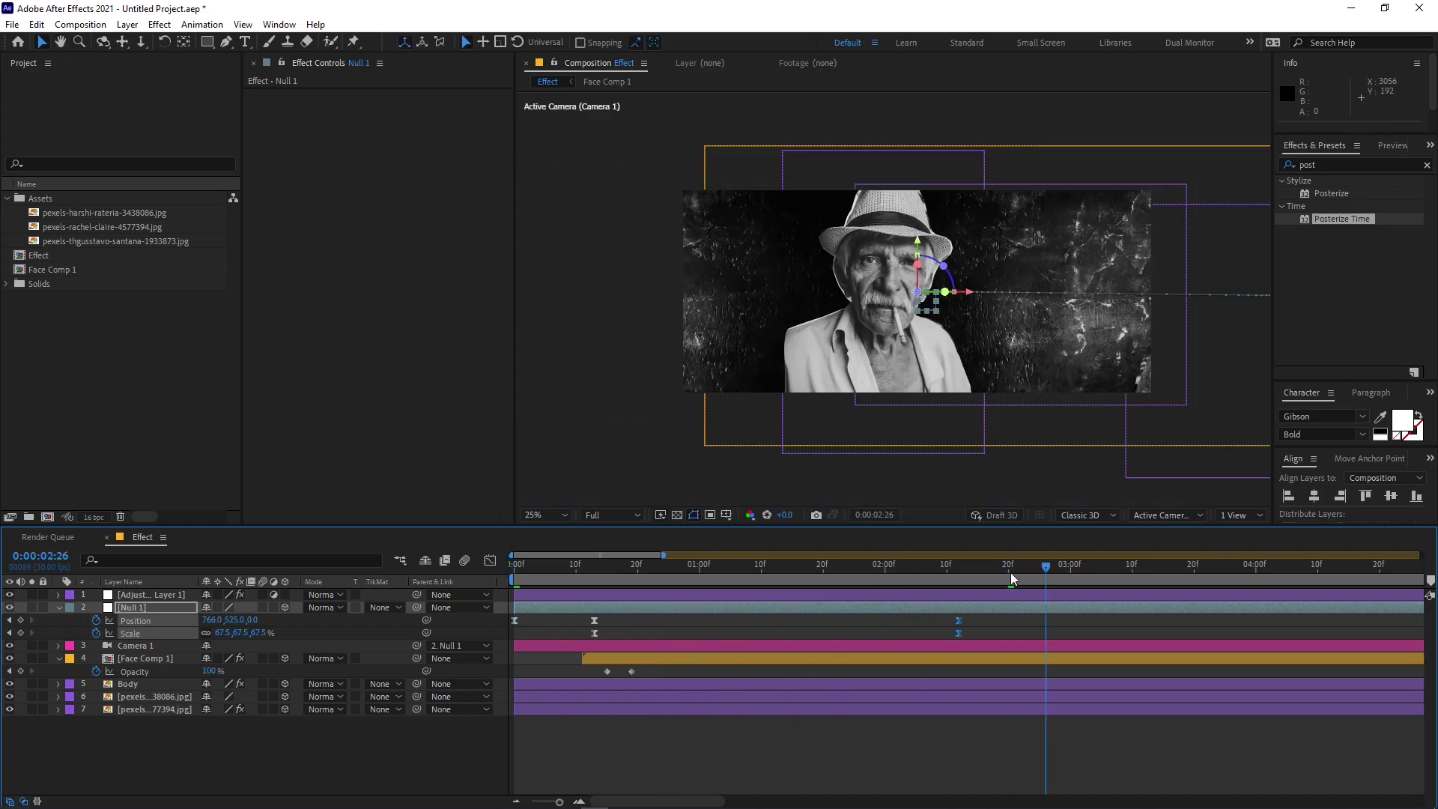
drag(1009, 572, 965, 635)
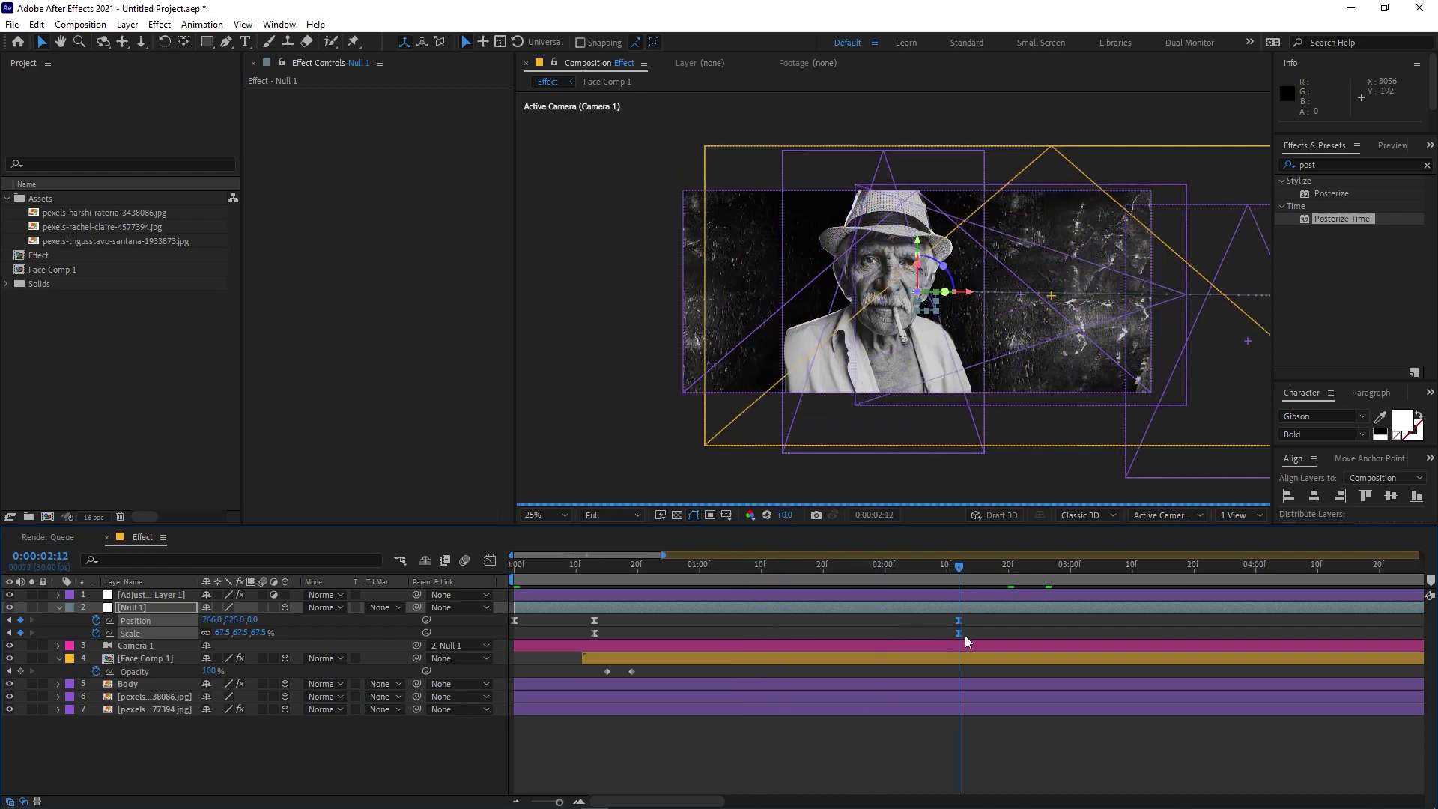
Step: Create a new composition named Main with a width of 1920 px and a height of 1080 px
click(97, 435)
click(80, 24)
click(93, 39)
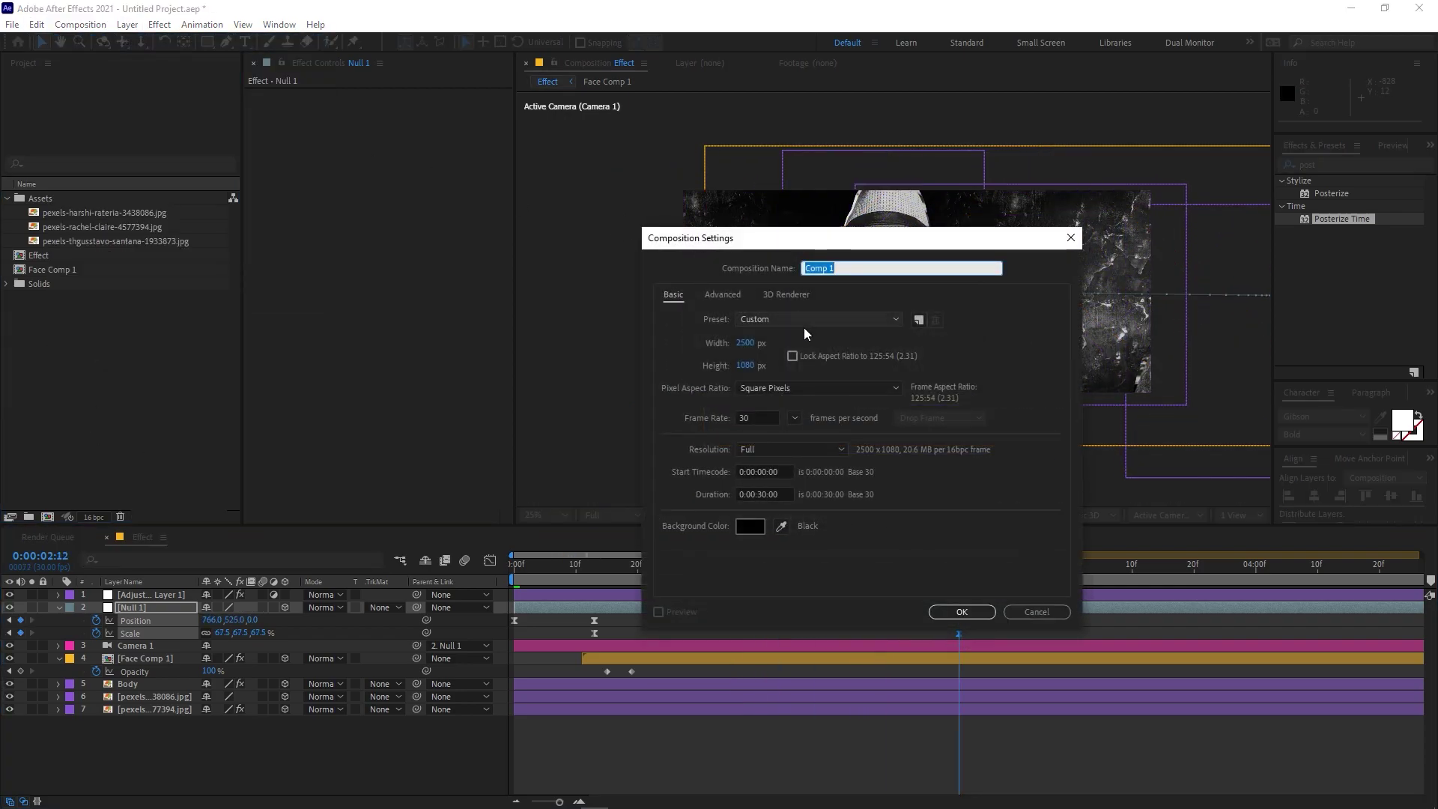
click(749, 343)
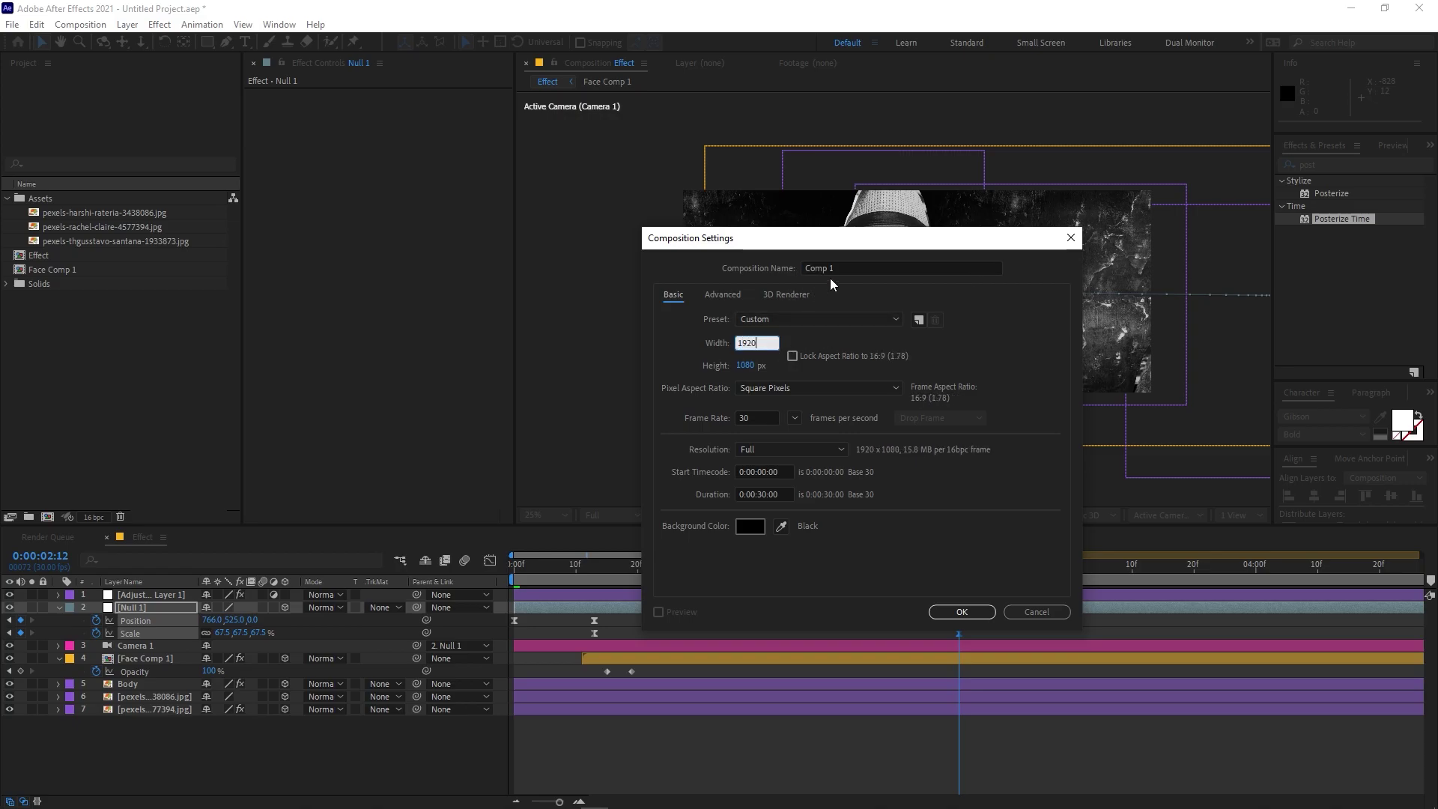
click(849, 270)
text(Main)
key(Return)
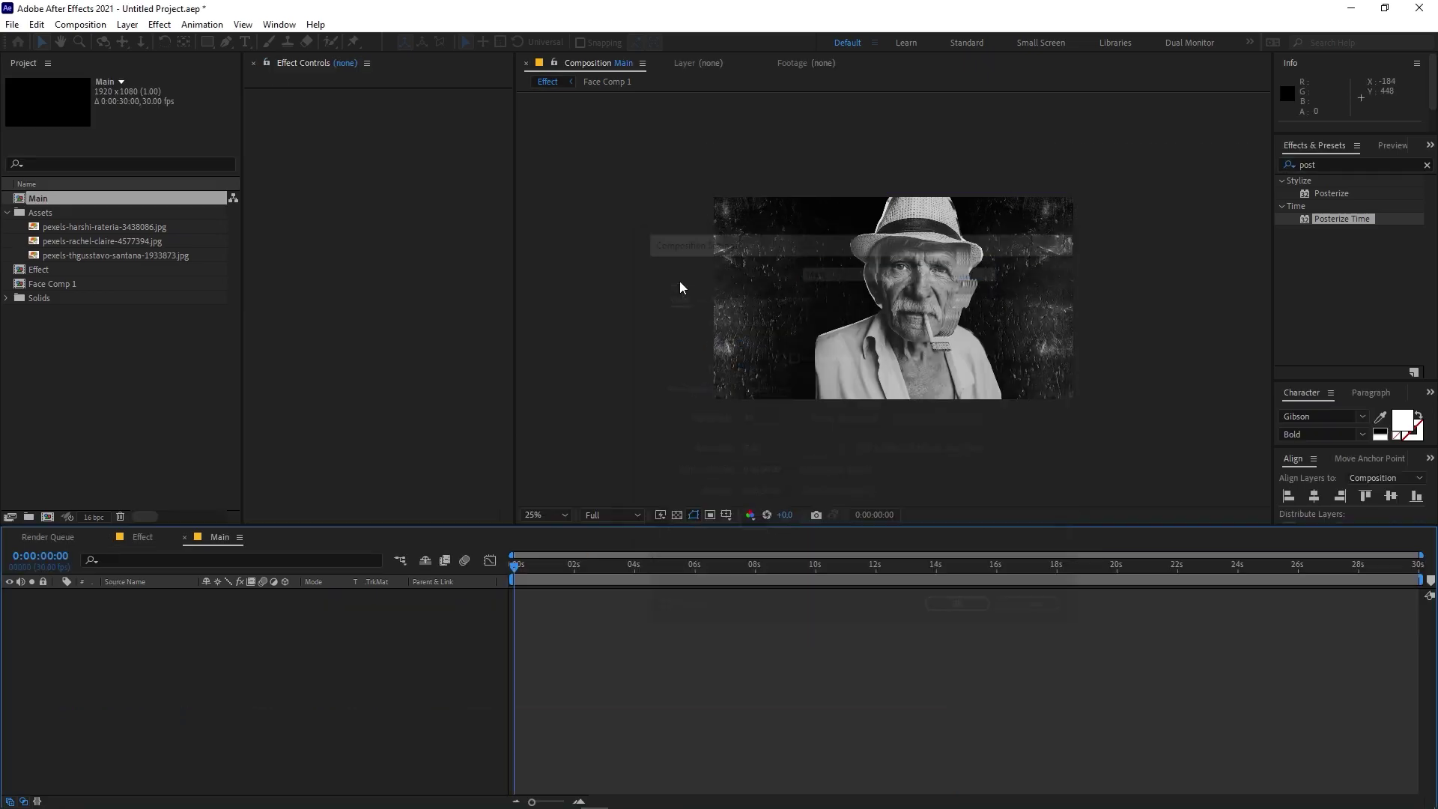
Step: Place the Effect composition as a layer in Main and preview it
drag(63, 271, 62, 301)
drag(42, 255, 226, 685)
key(space)
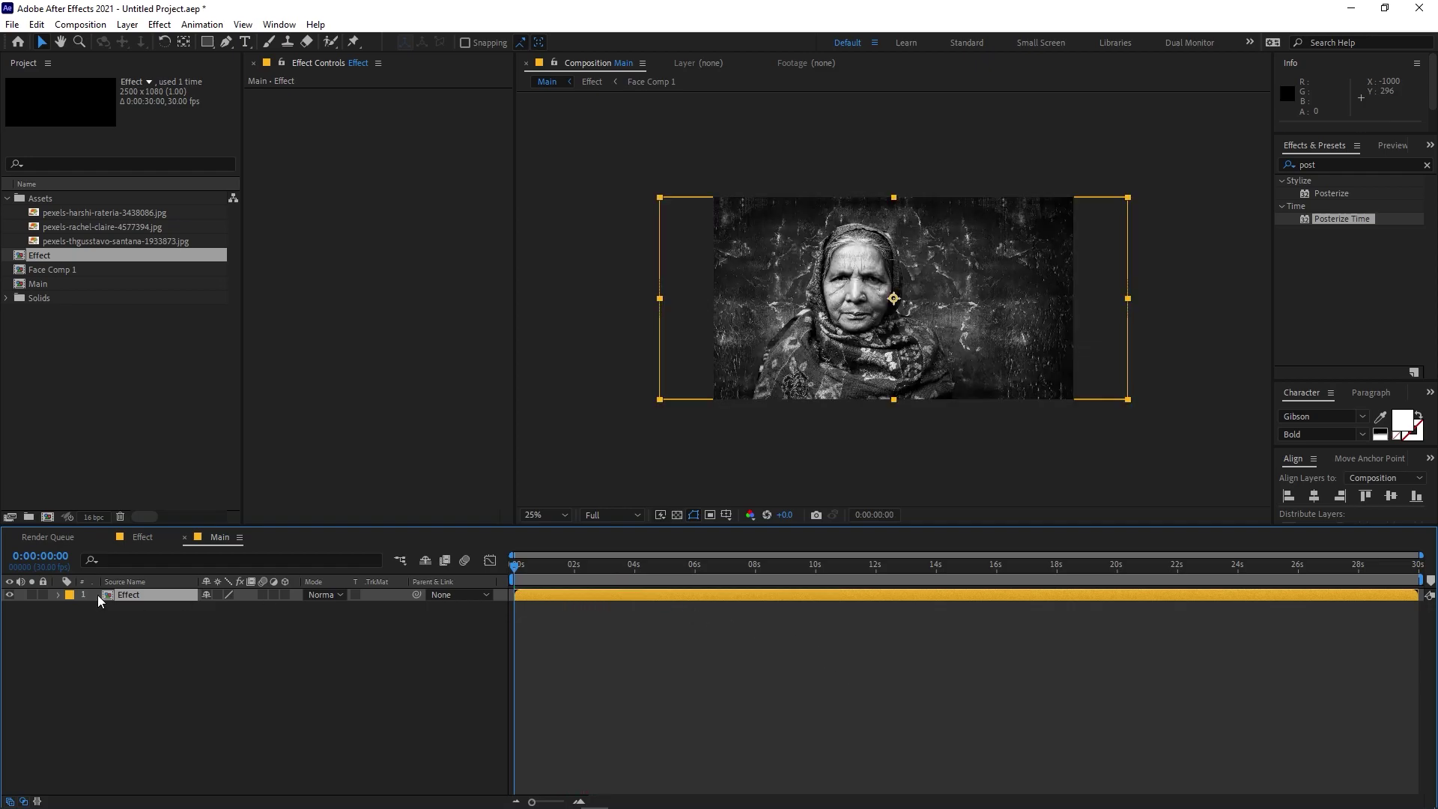
Step: Apply the Drop Shadow effect to the Face Comp 1 layer in the Effect composition
click(145, 537)
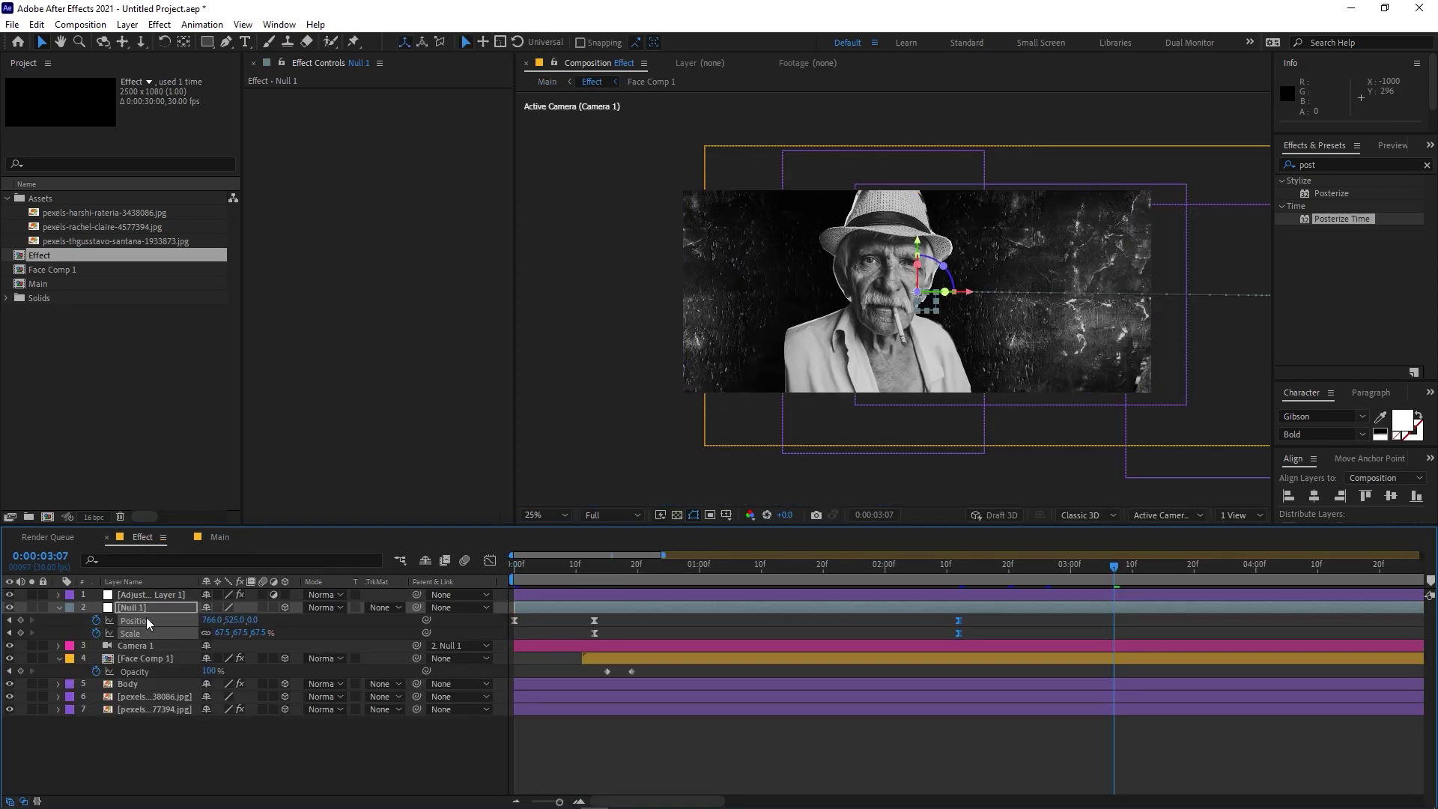
click(124, 657)
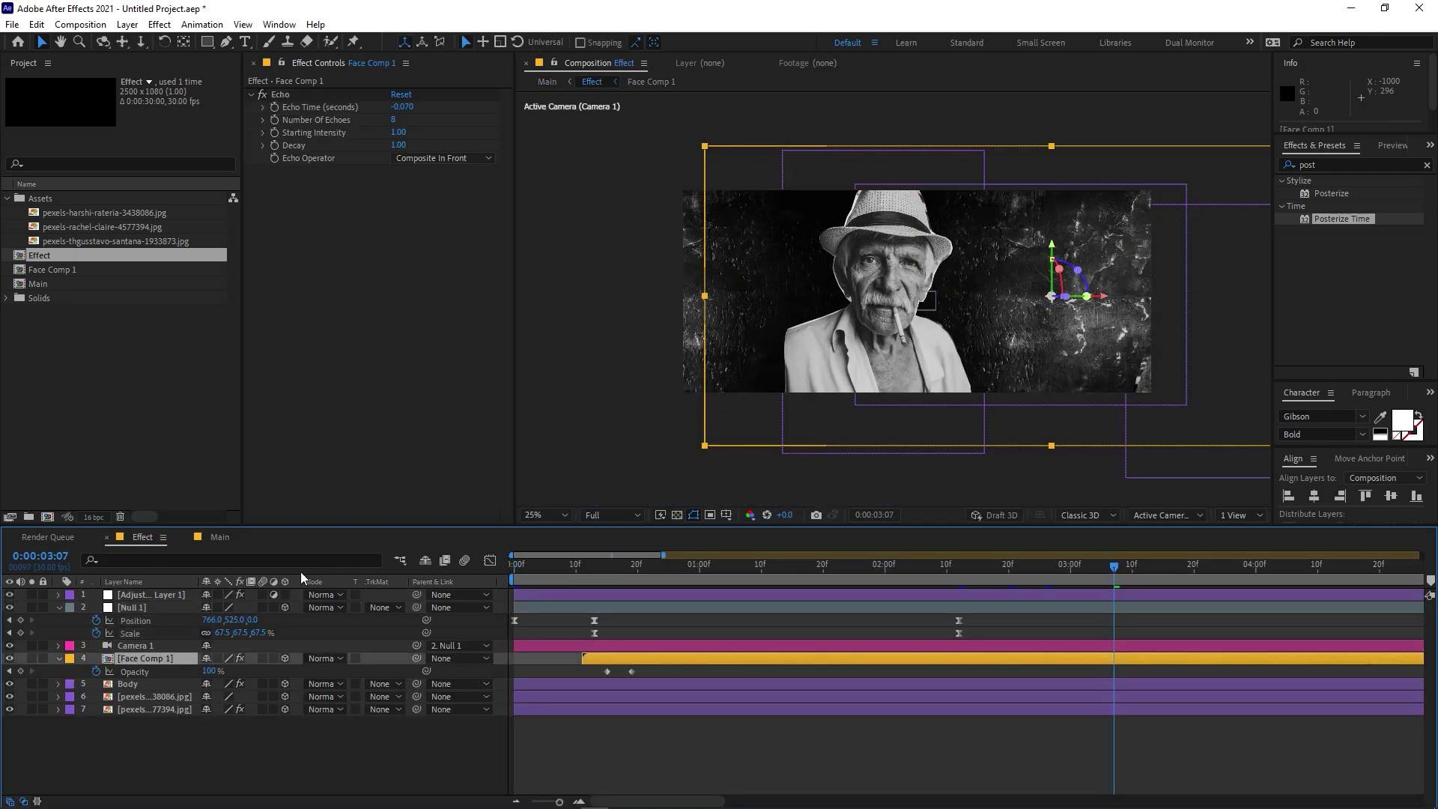
click(1346, 166)
text(drop)
drag(1351, 346, 150, 657)
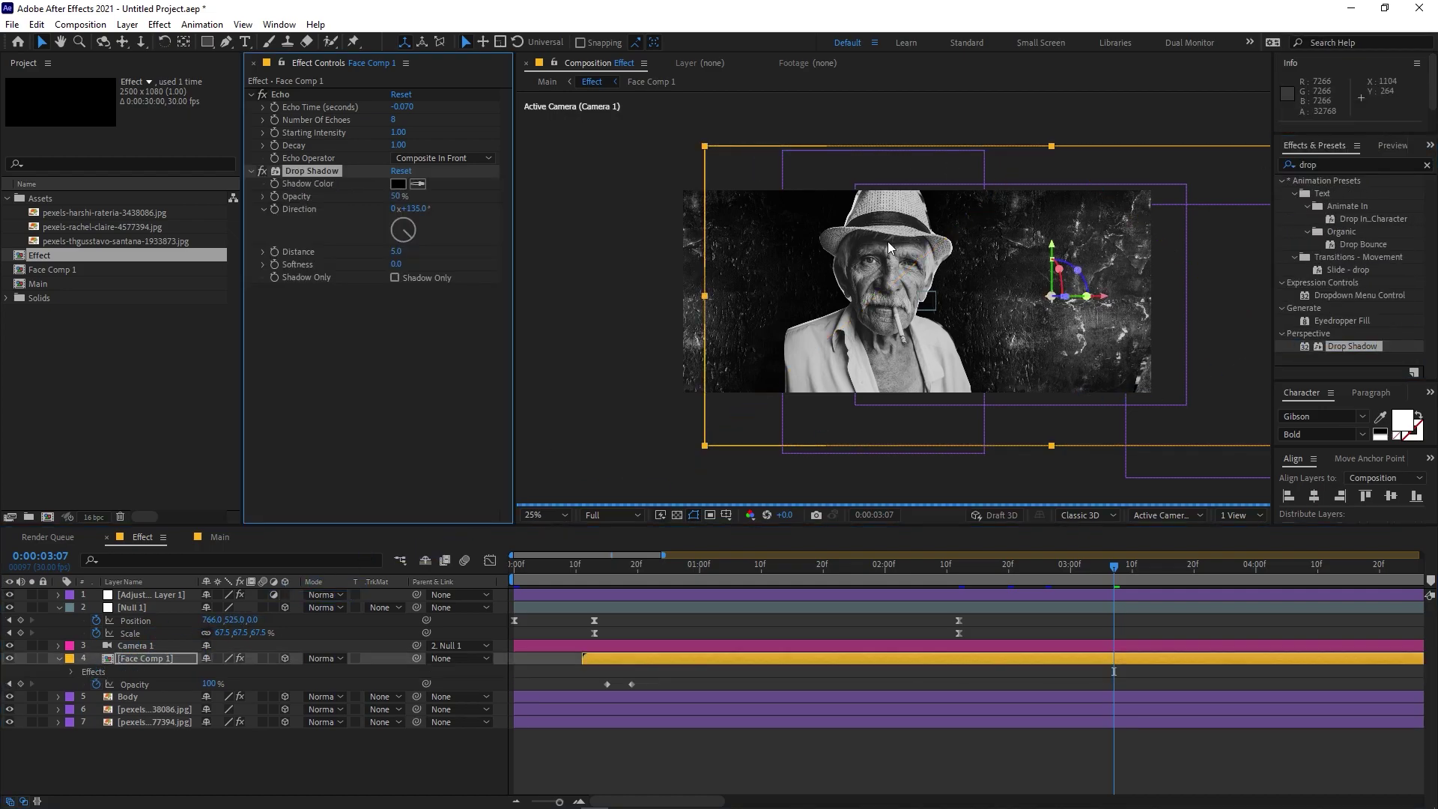
scroll(942, 238, up, 2)
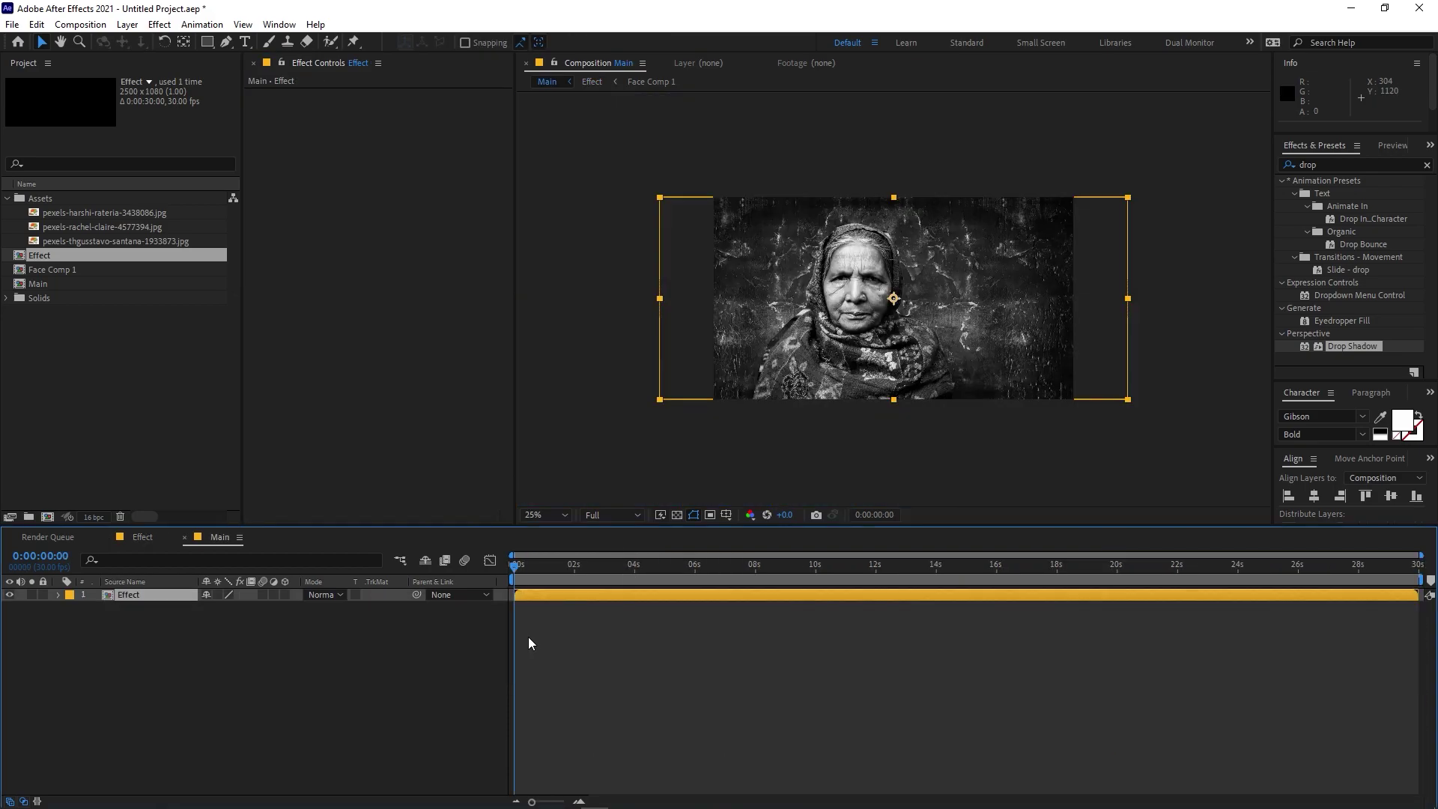
Step: Play back the Main composition from the start to review the finished face-slide animation
key(space)
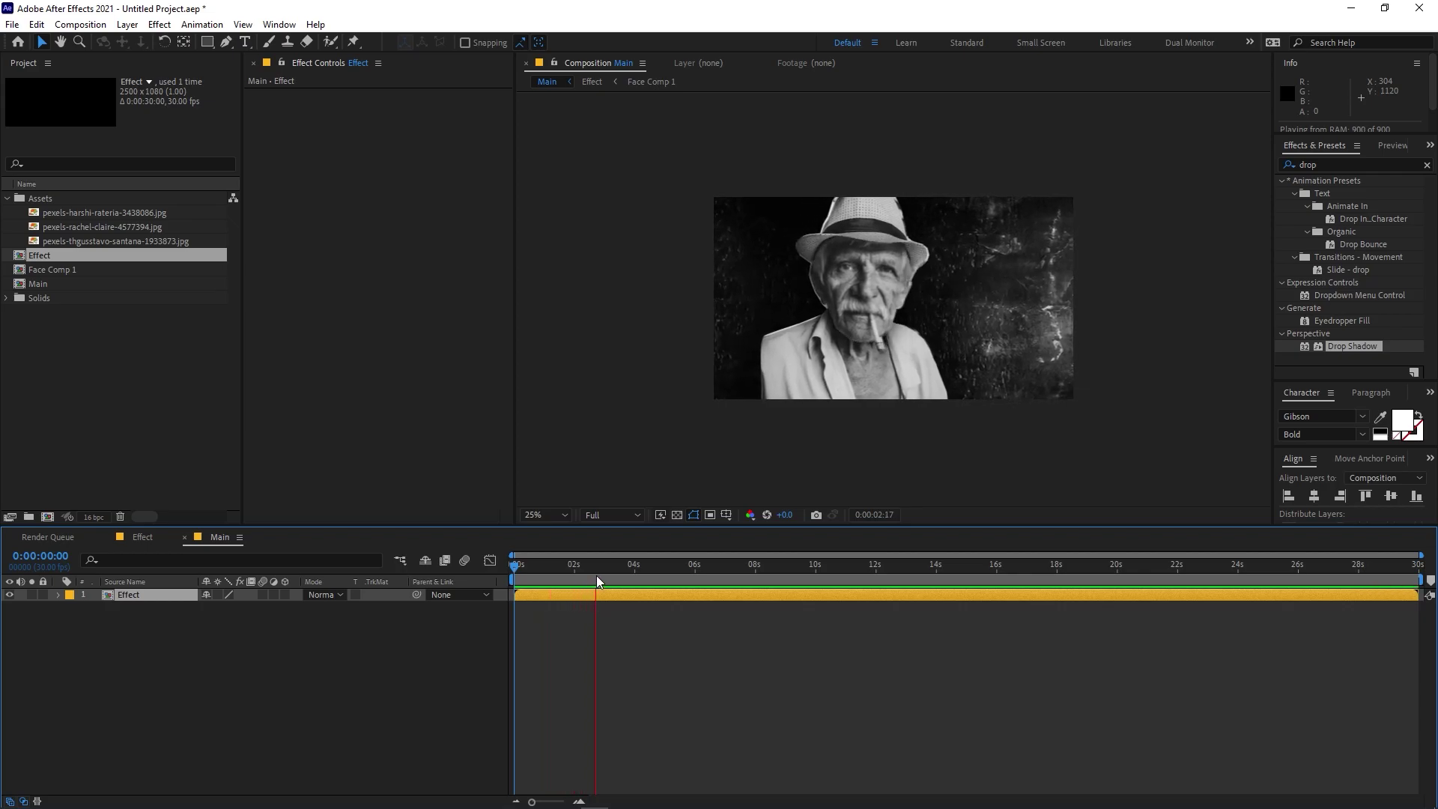
key(space)
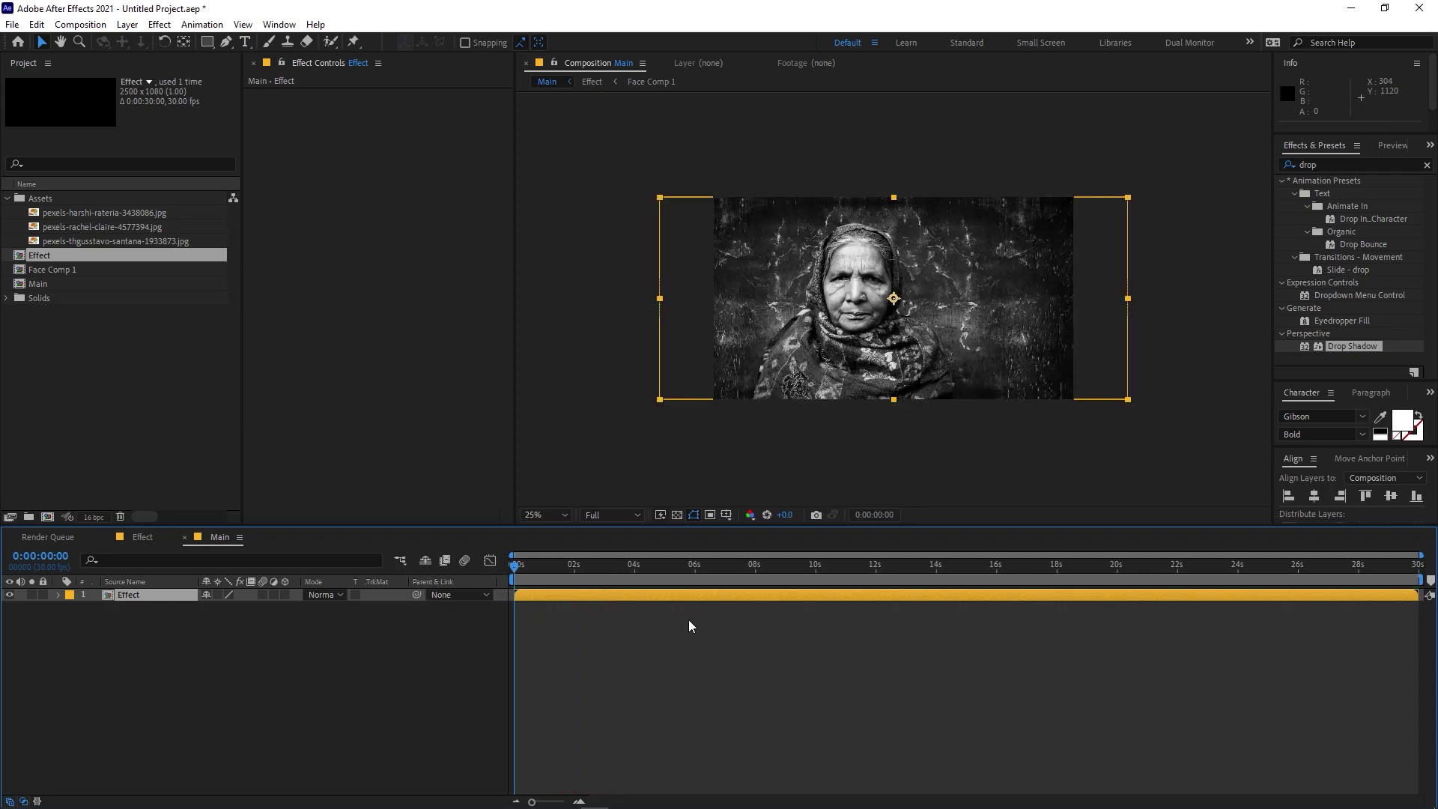
key(space)
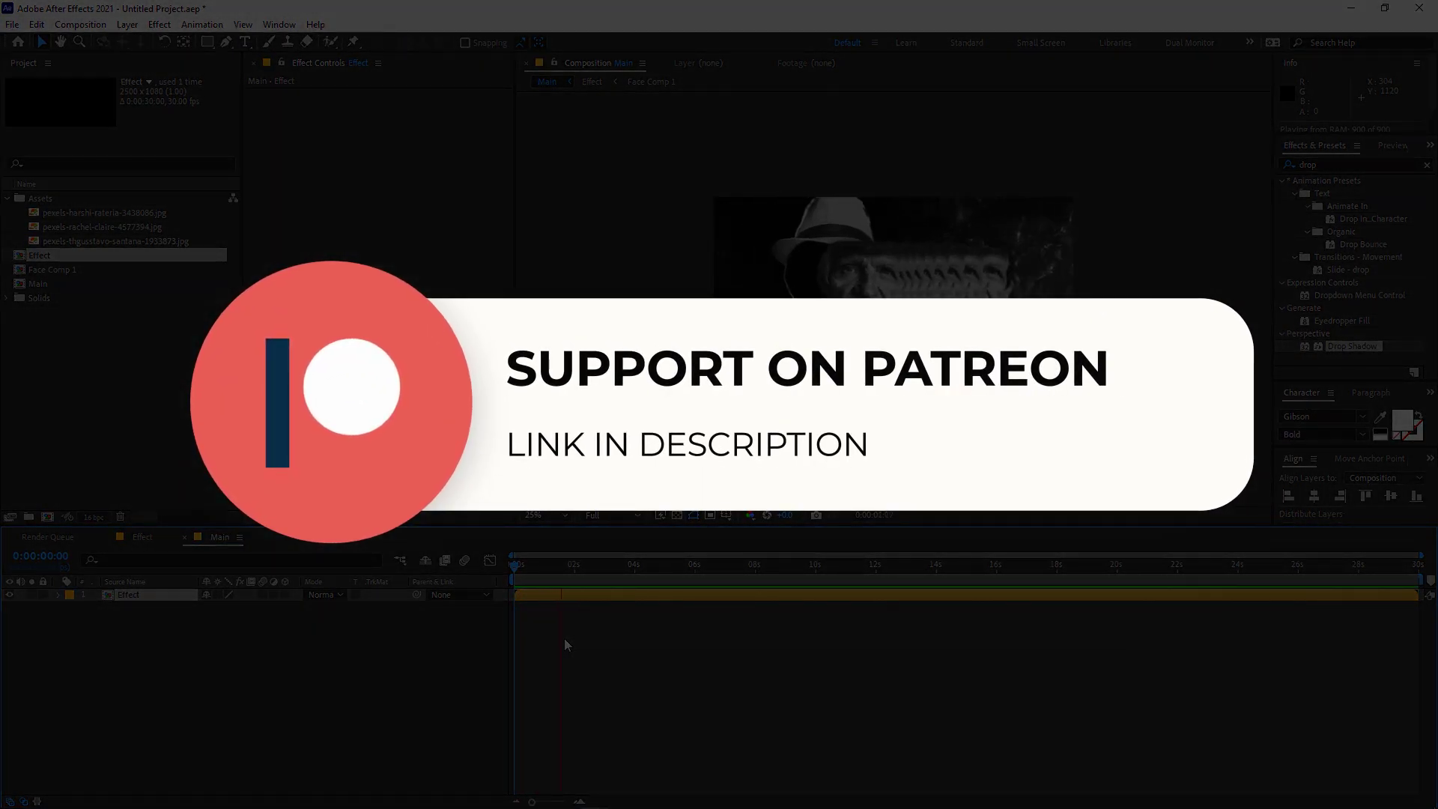
key(space)
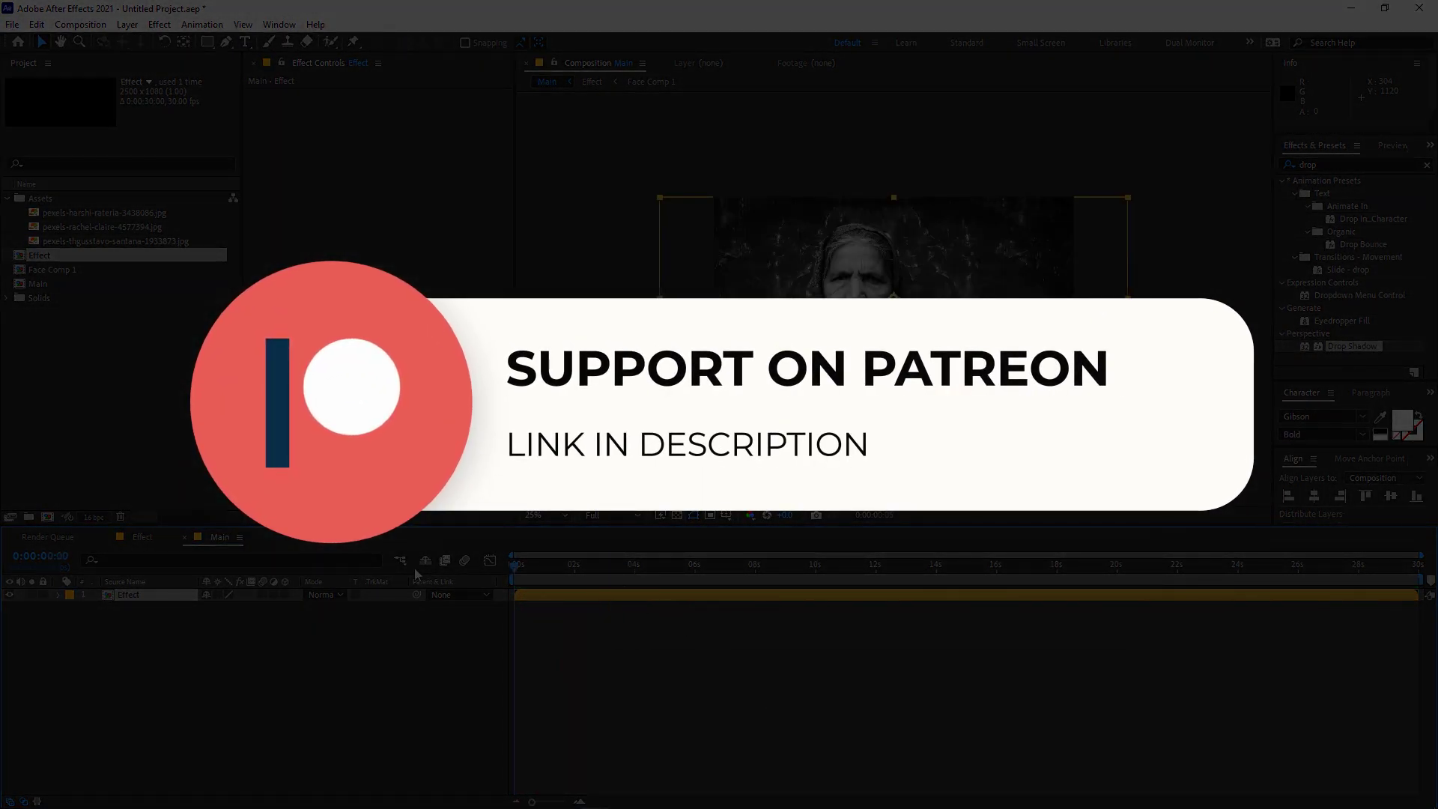
key(space)
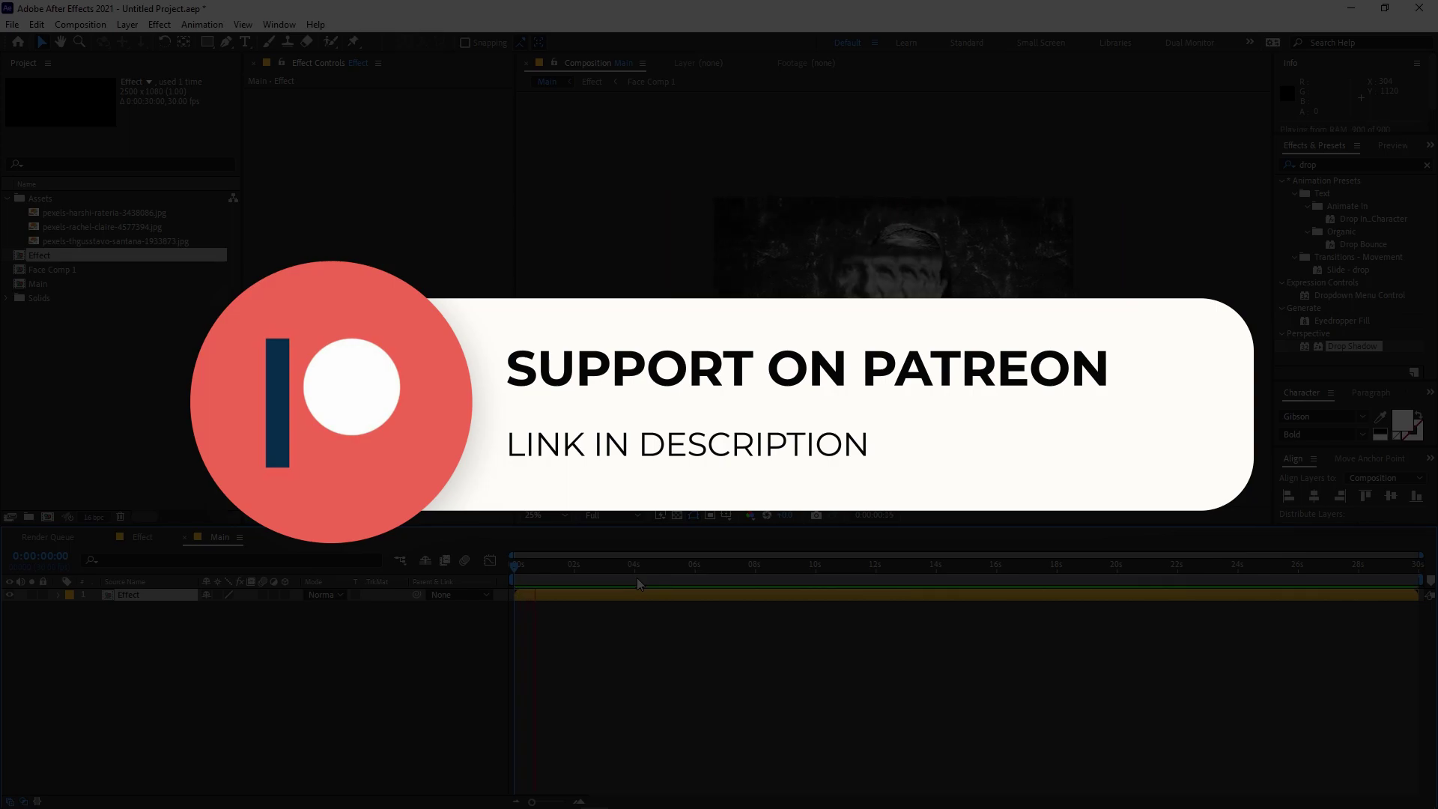